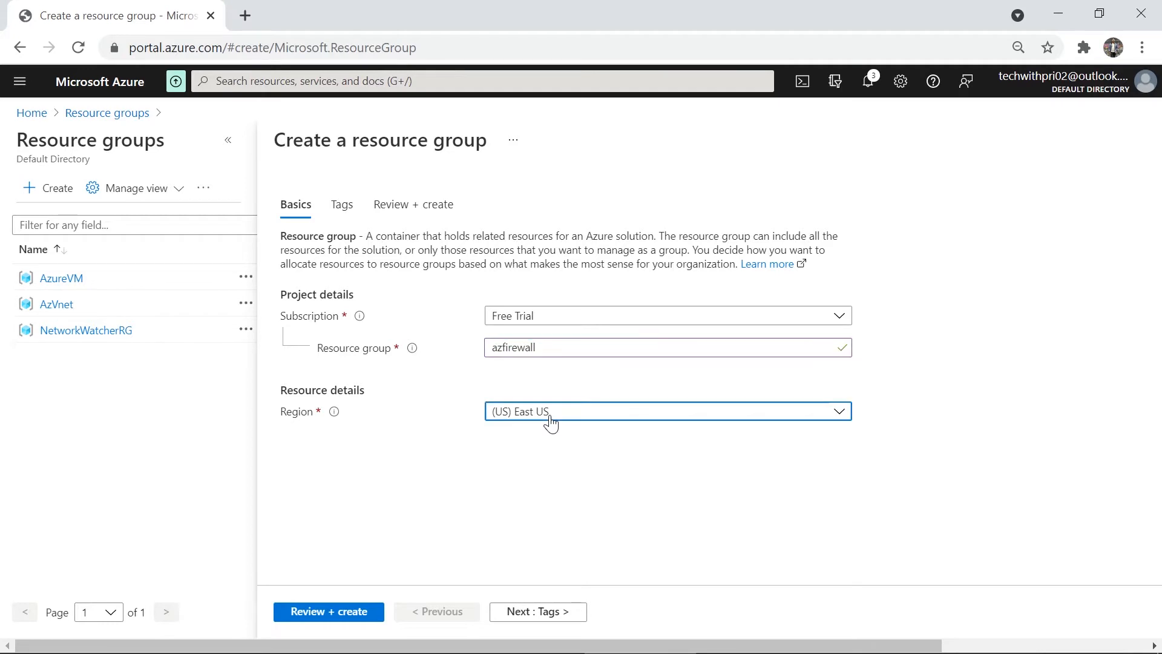
# Step: Create resource group azfirewall in (US) Central US and open its empty overview
pyautogui.scroll(-3, 554, 289)
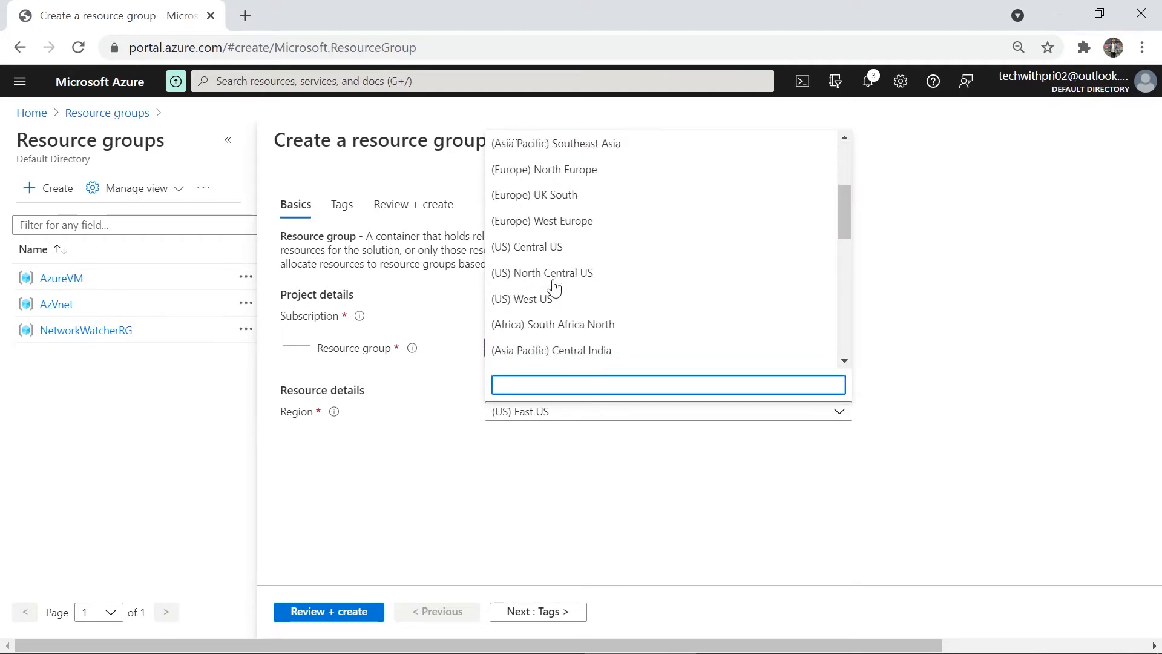
pyautogui.click(553, 248)
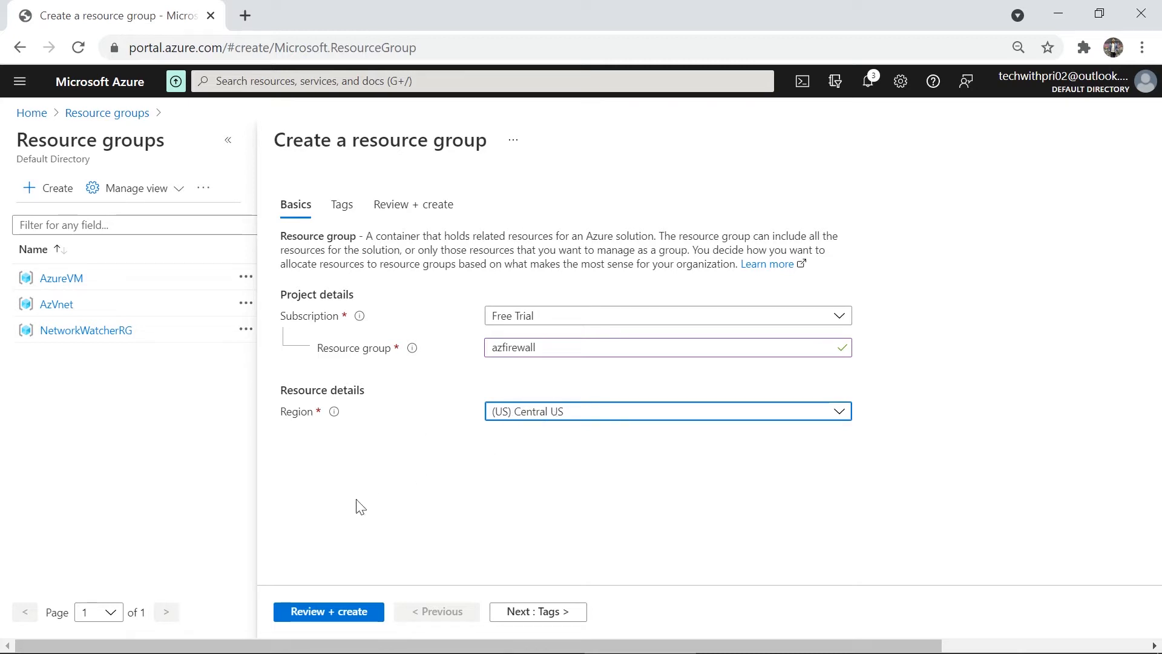
pyautogui.click(334, 618)
pyautogui.click(316, 616)
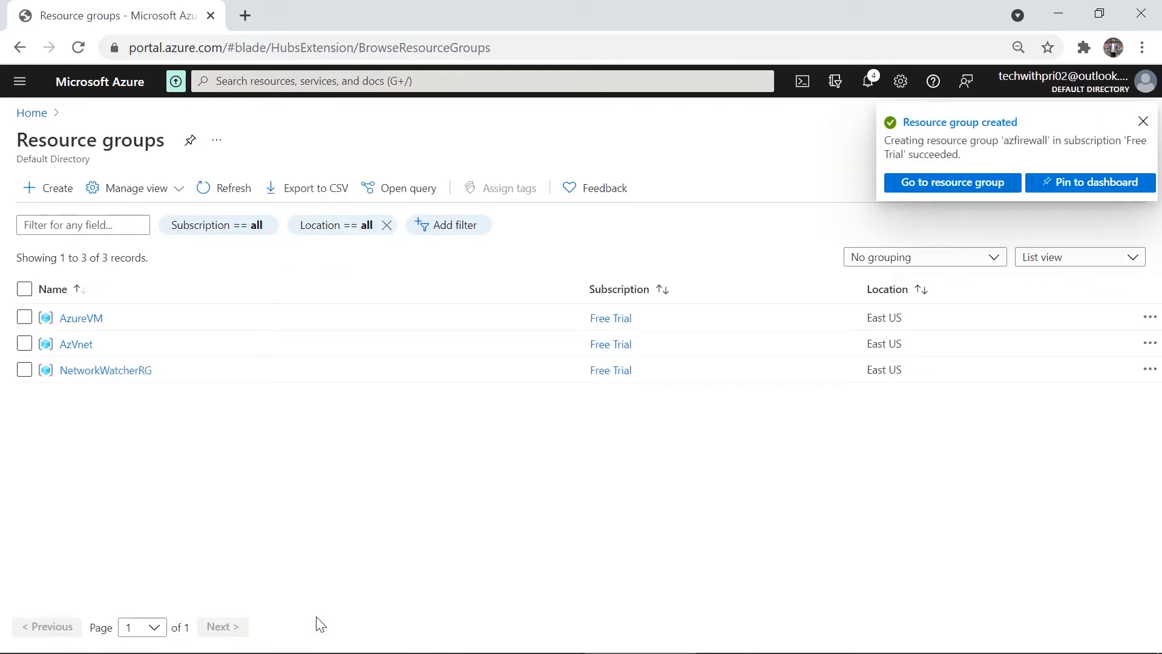
pyautogui.click(1103, 138)
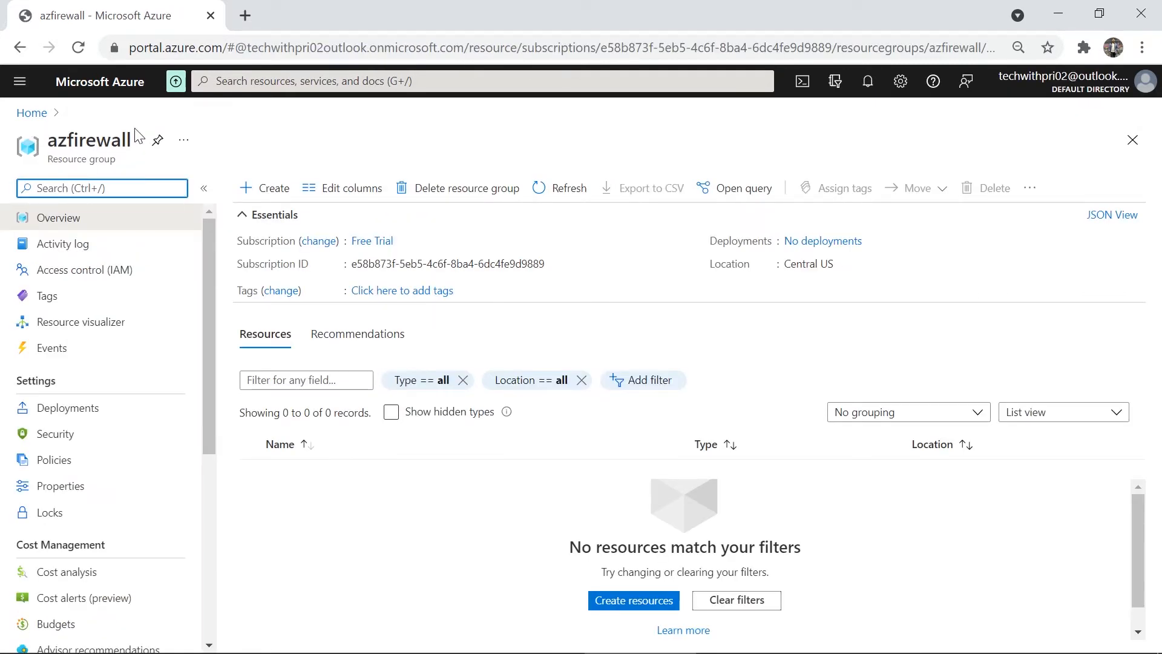
pyautogui.click(244, 89)
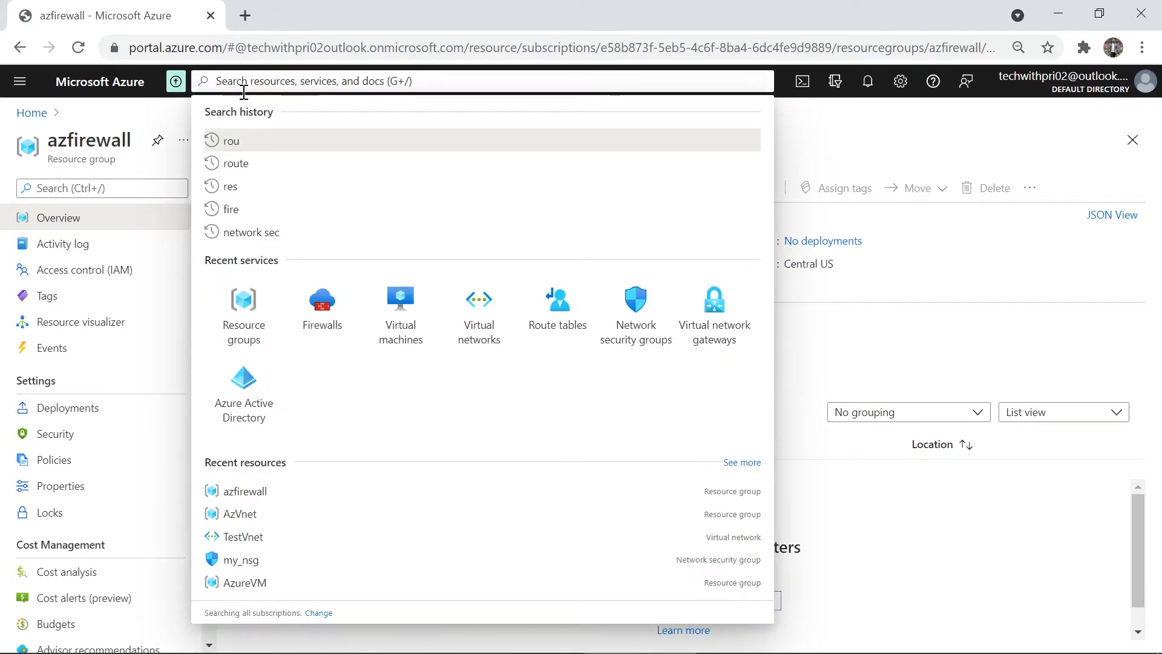
# Step: Search 'fire' and start creating a new firewall from the Firewalls service
pyautogui.write('fire')
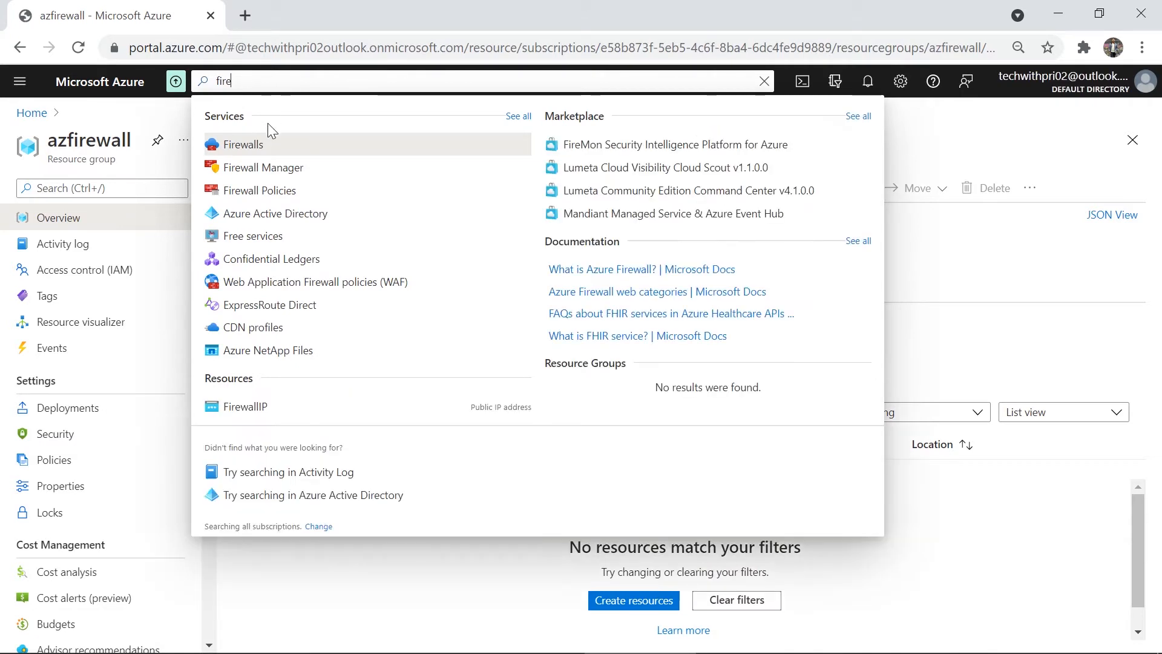
pyautogui.click(265, 144)
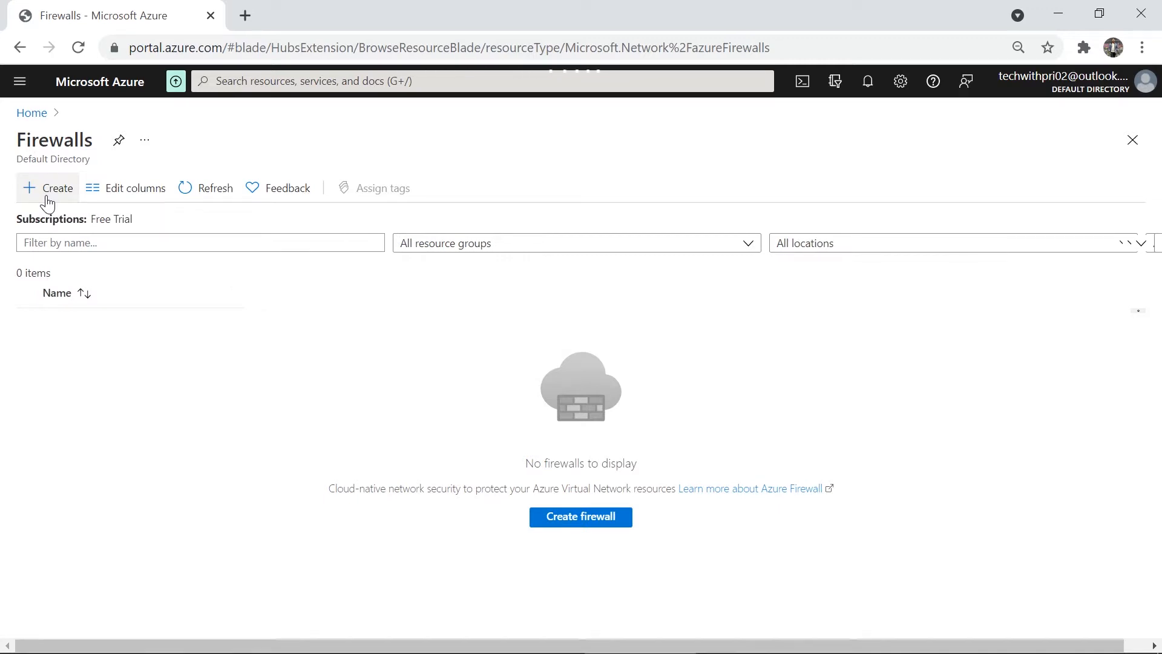
pyautogui.click(52, 190)
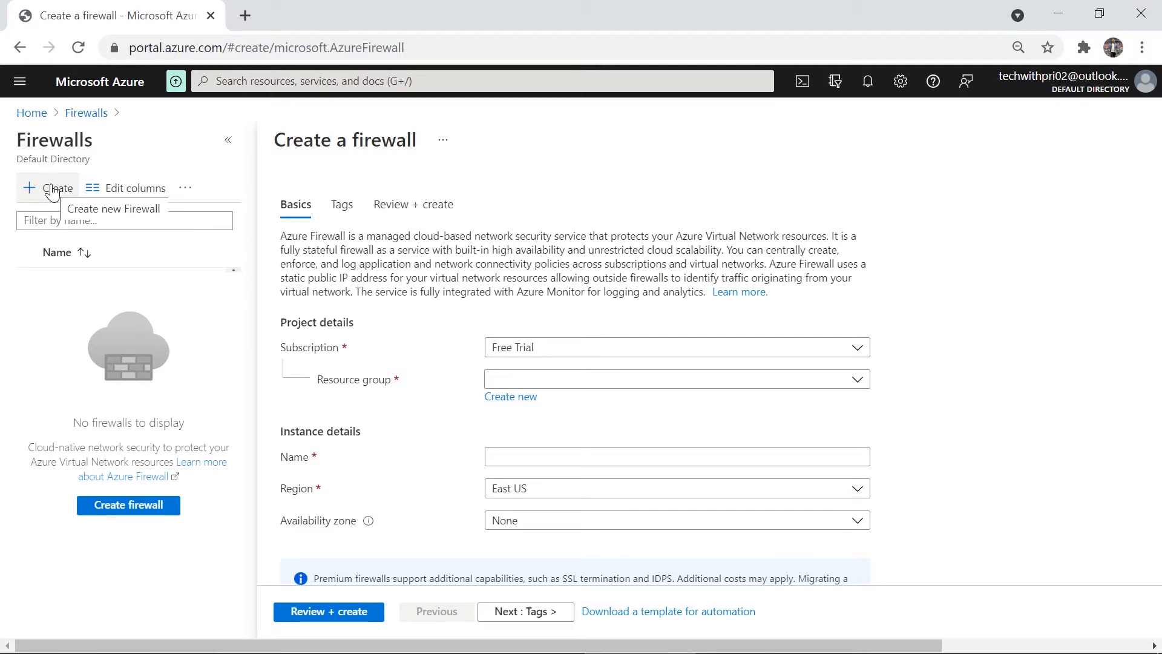
pyautogui.click(228, 140)
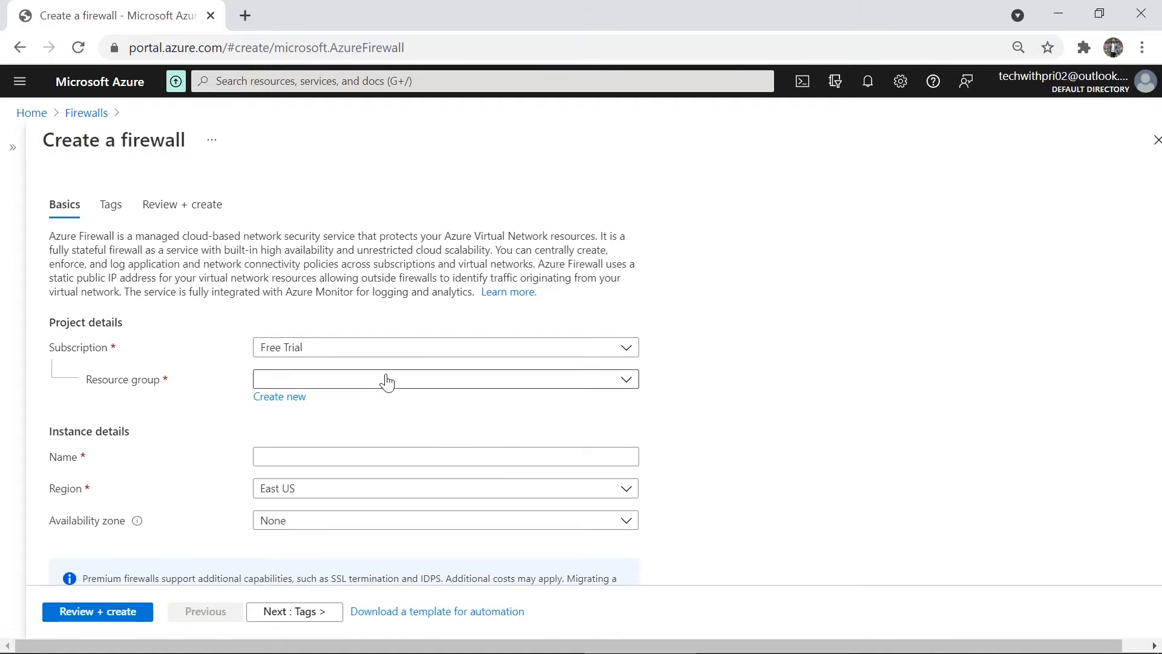
# Step: Place the firewall in resource group azfirewall and name it firewall01
pyautogui.click(364, 382)
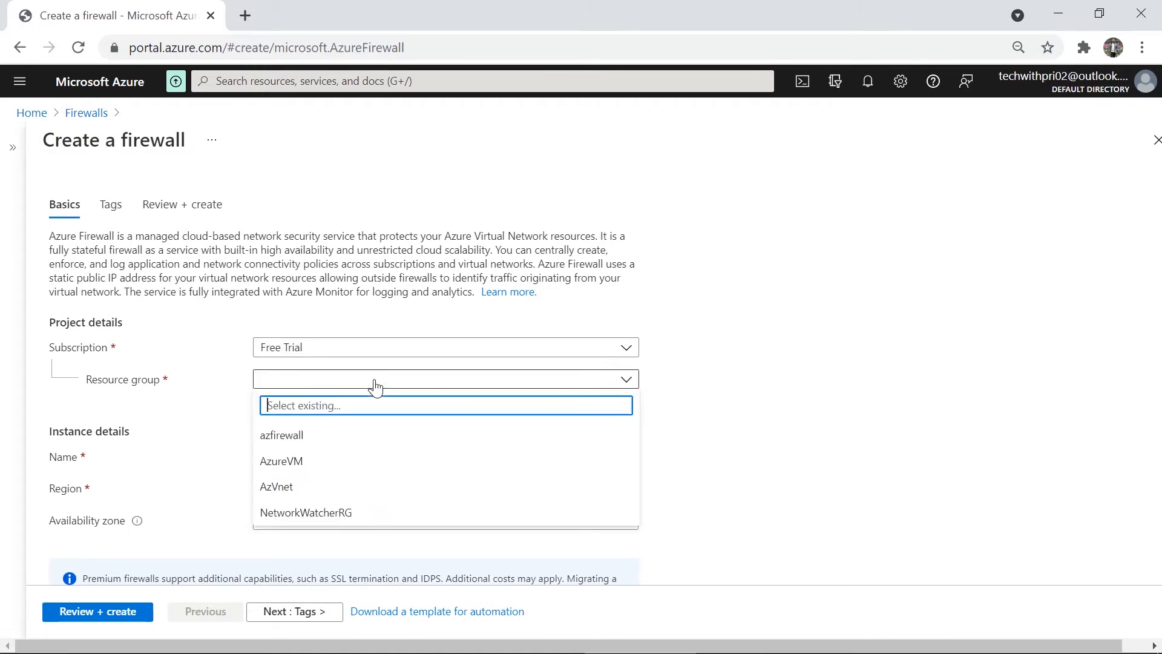
pyautogui.click(303, 436)
pyautogui.scroll(-1, 249, 415)
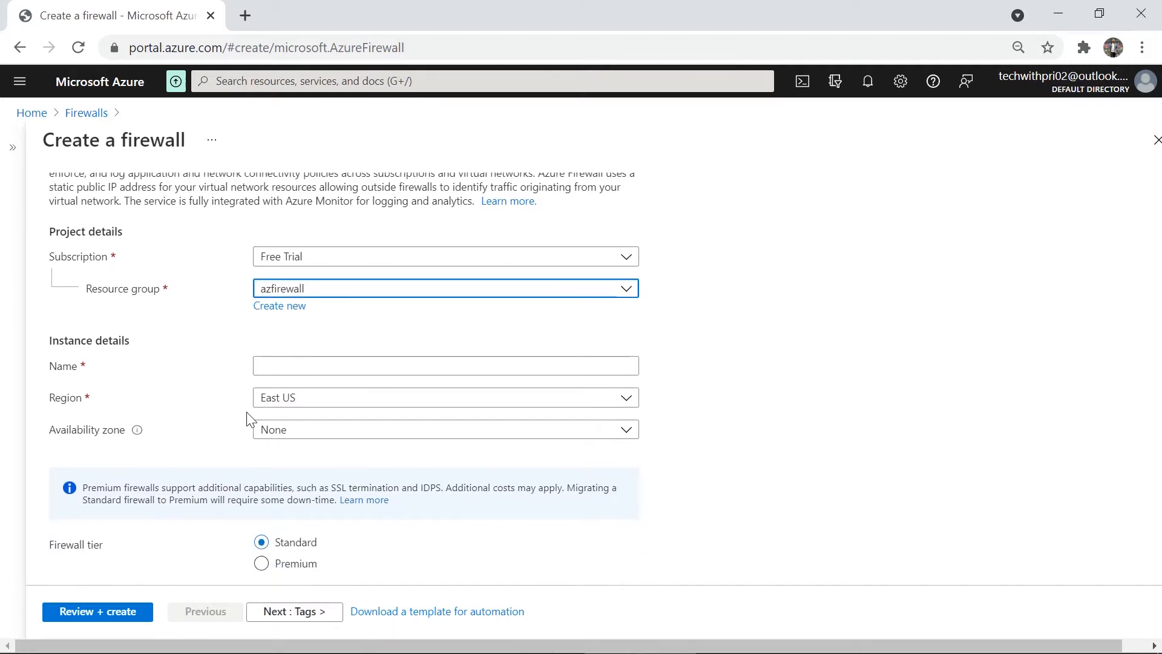
pyautogui.click(303, 363)
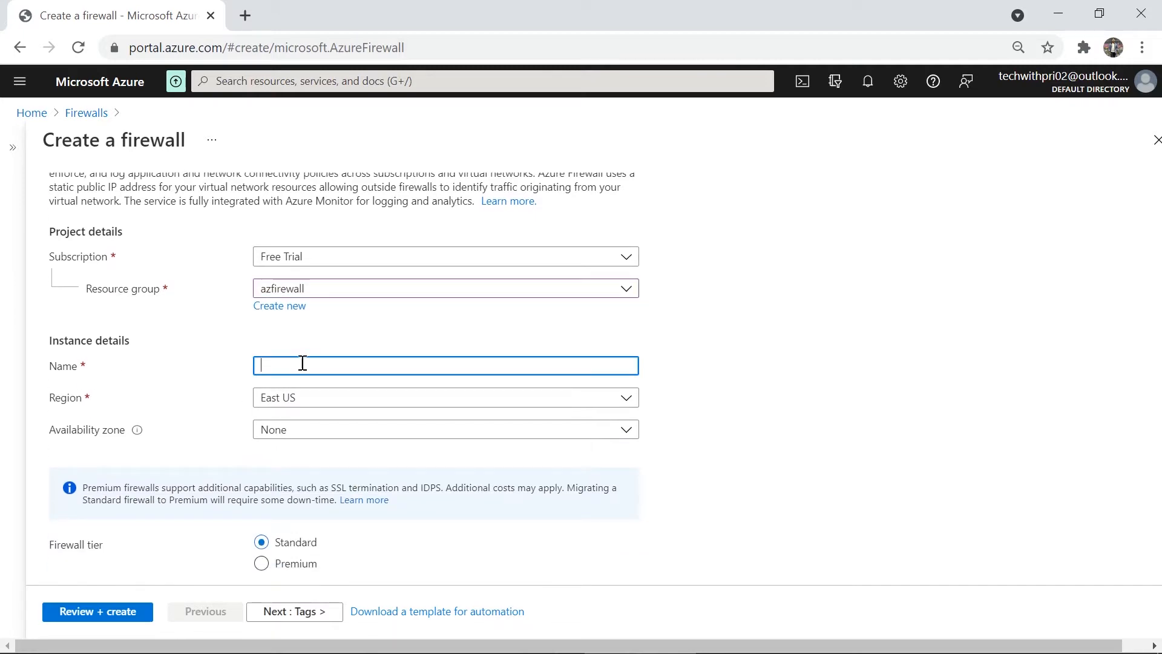
pyautogui.write('firewall01')
# Step: Put firewall01 in Central US and manage it with classic firewall rules
pyautogui.scroll(-1, 350, 315)
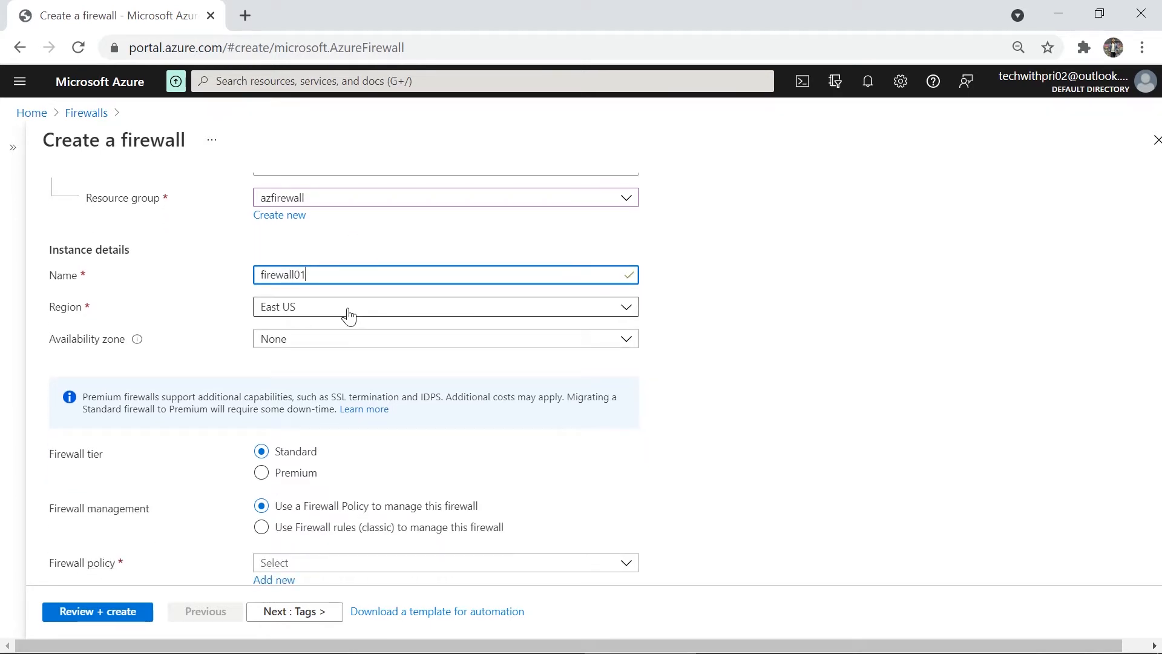
pyautogui.click(349, 316)
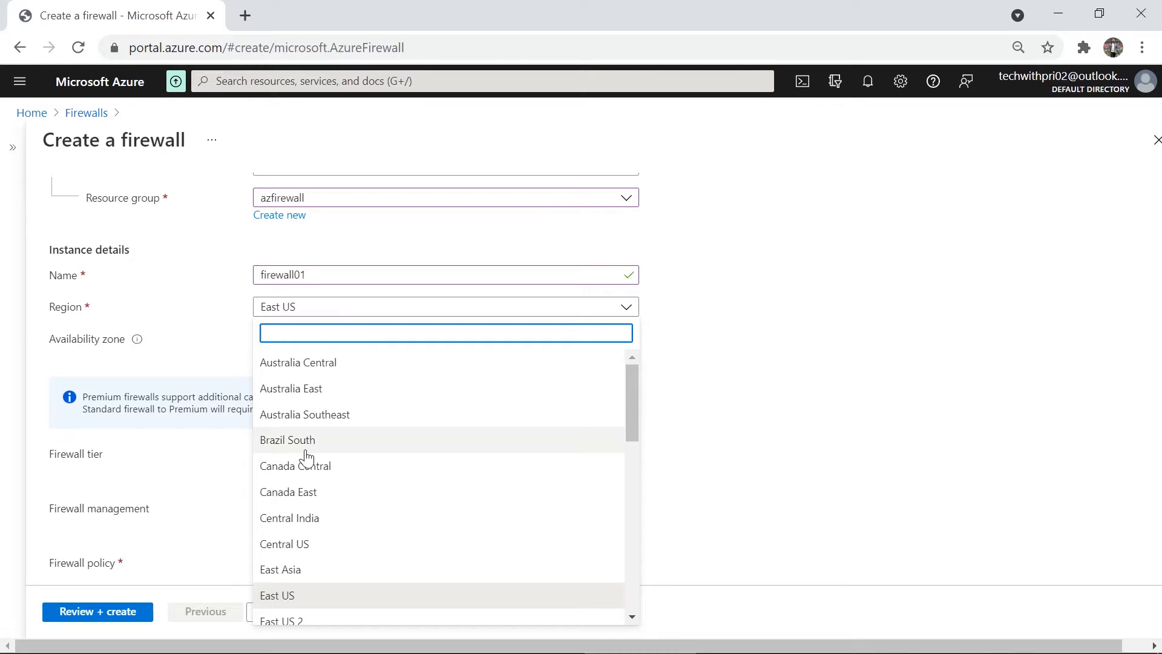
pyautogui.click(298, 544)
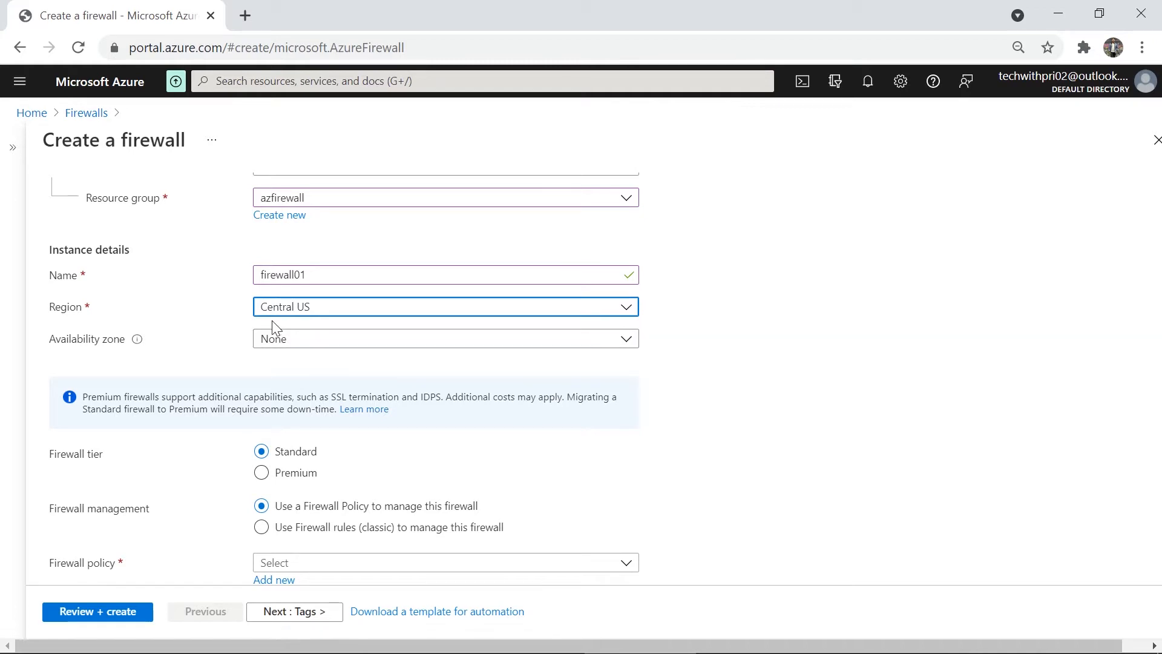
pyautogui.scroll(-1, 270, 334)
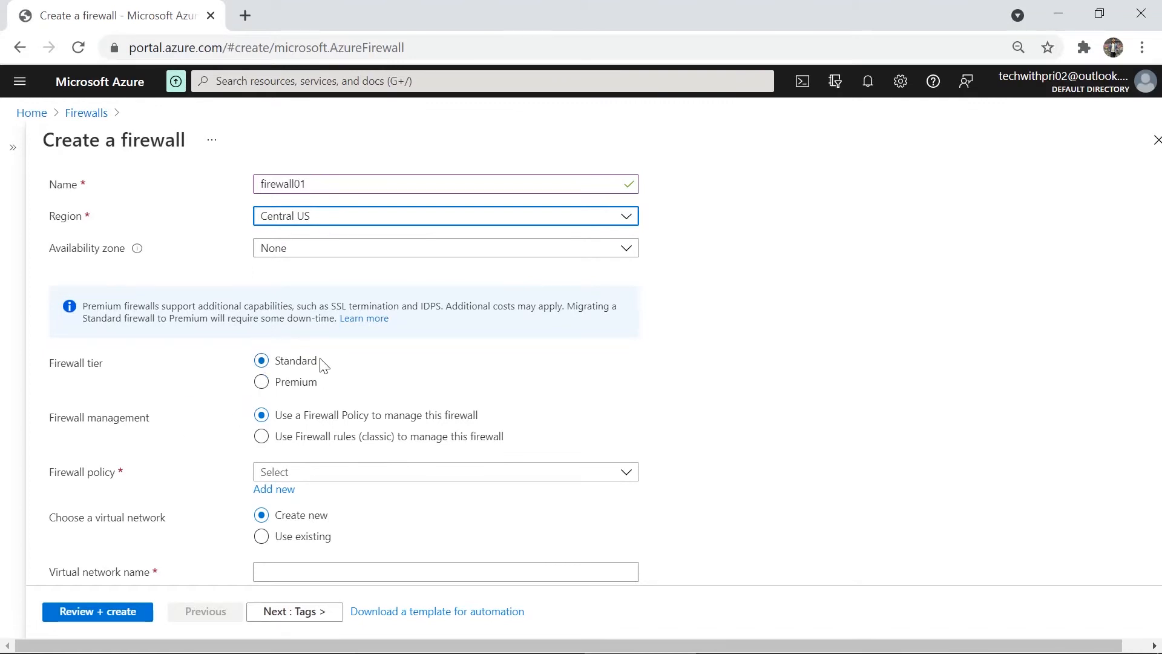
pyautogui.scroll(-1, 385, 343)
pyautogui.click(302, 348)
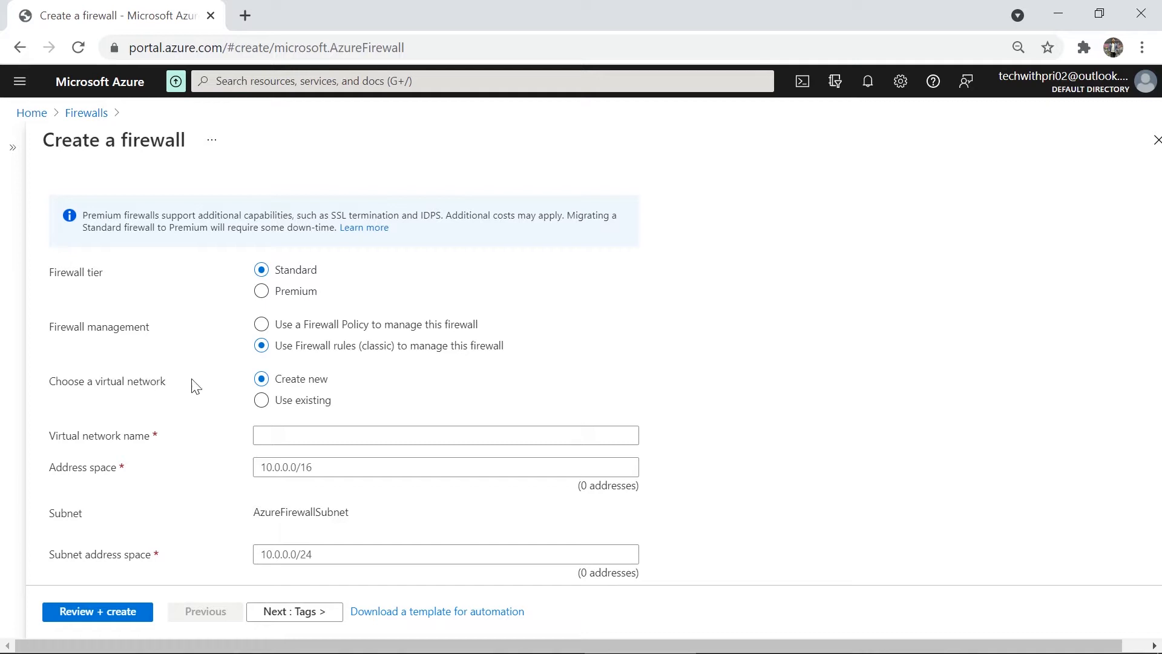
# Step: Create virtual network firenet with address space 10.0.0.0/16 and subnet 10.0.0.0/24
pyautogui.click(308, 431)
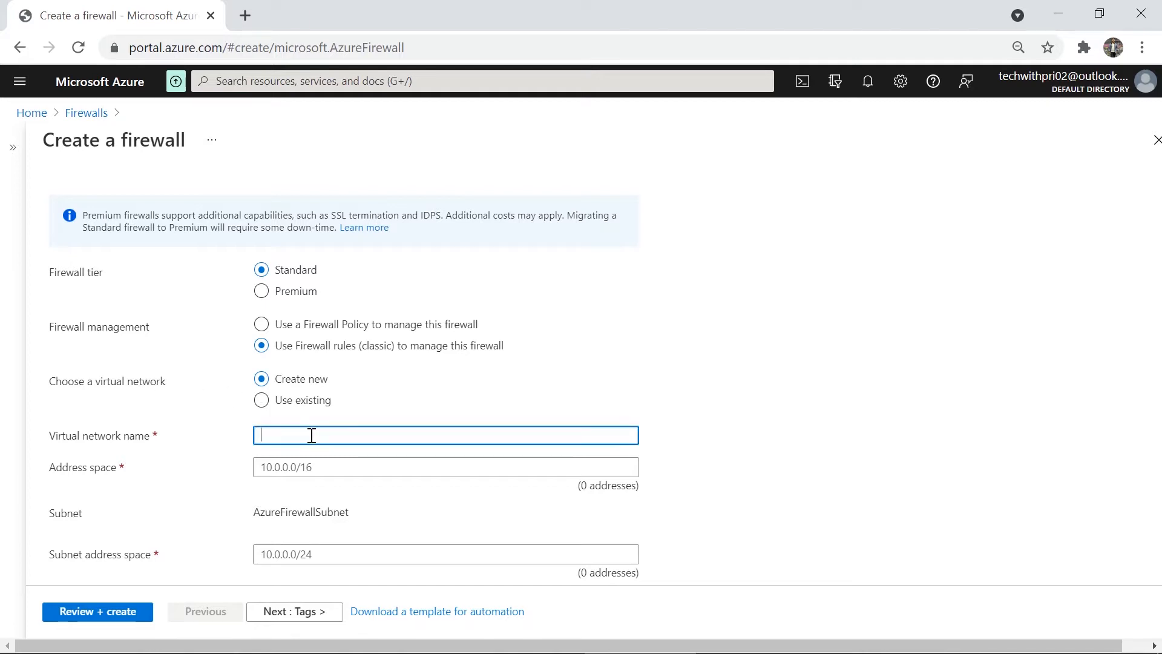
pyautogui.write('firenet')
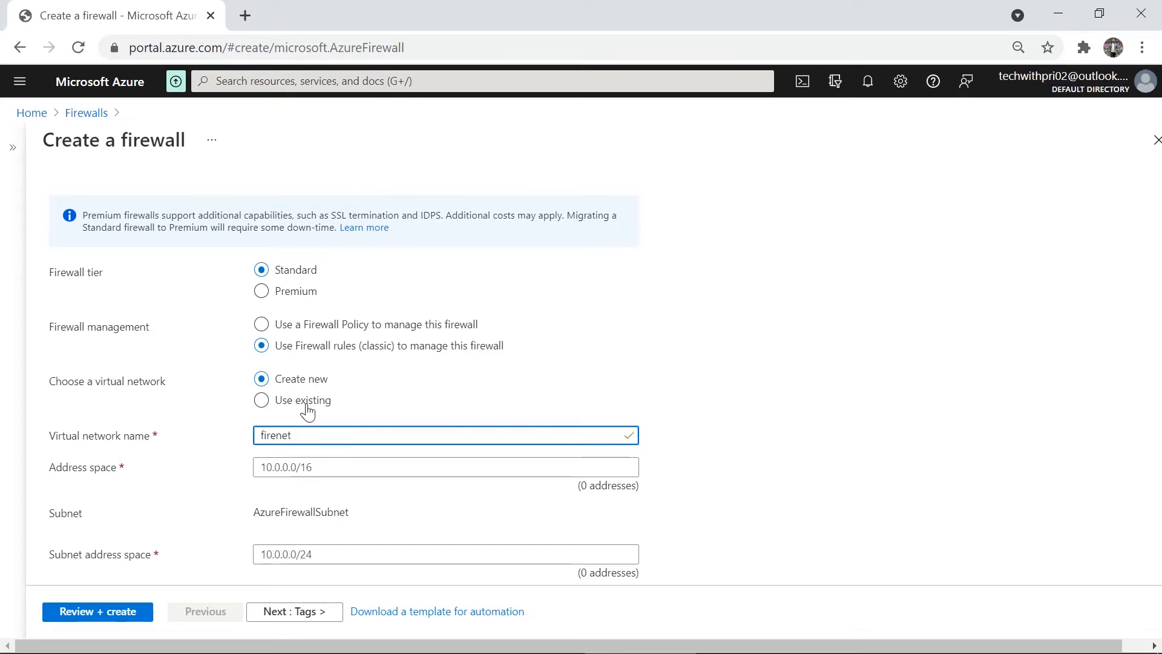
pyautogui.click(319, 470)
pyautogui.write('10')
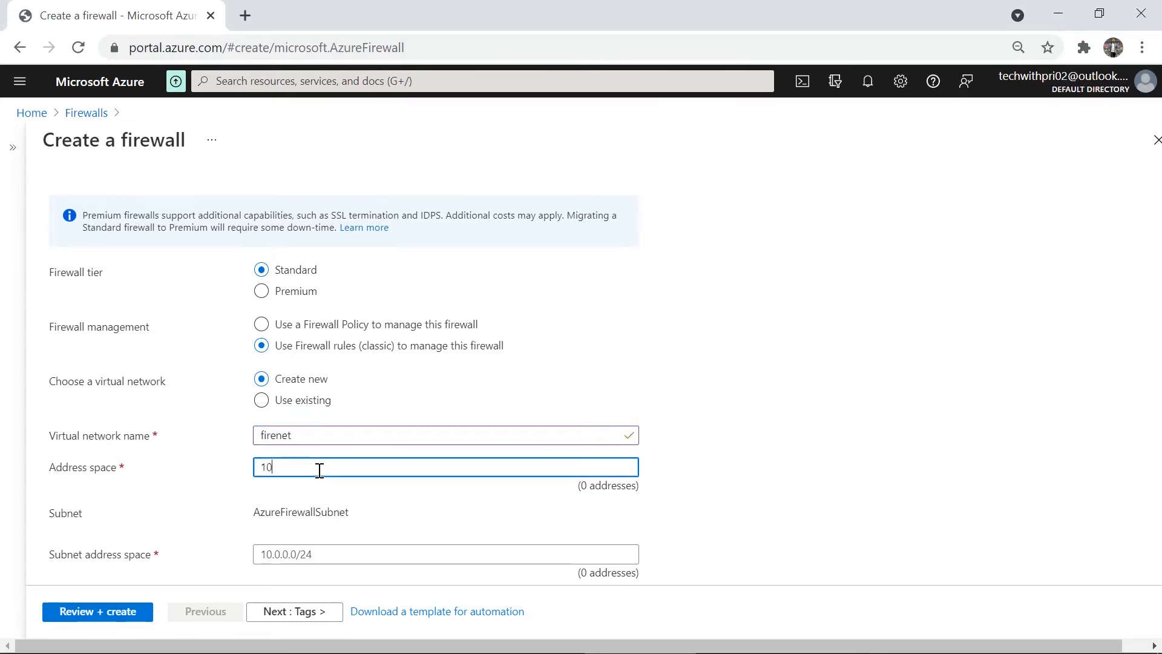
pyautogui.write('.0.0.0/16')
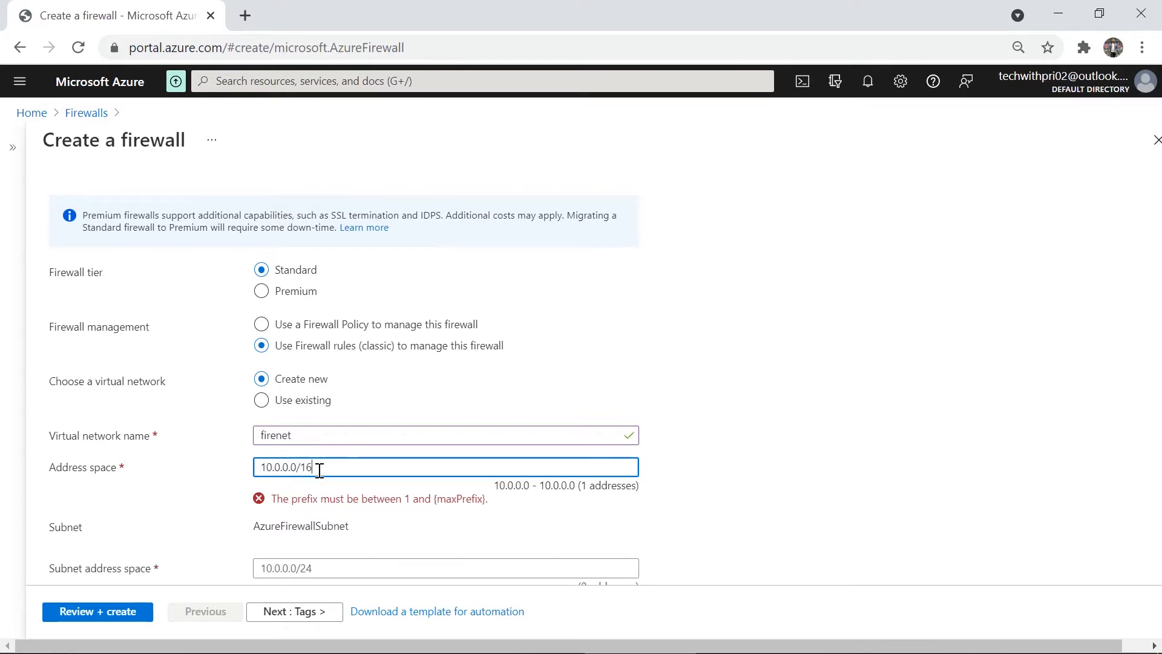
pyautogui.scroll(-1, 332, 449)
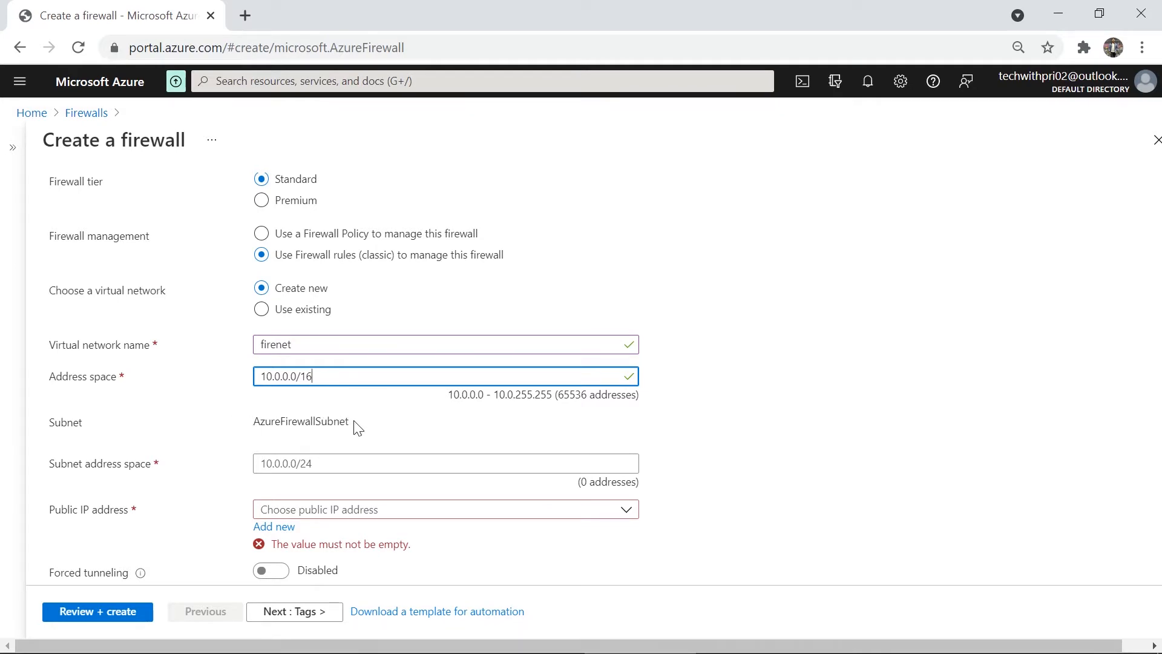
pyautogui.click(328, 449)
pyautogui.click(331, 461)
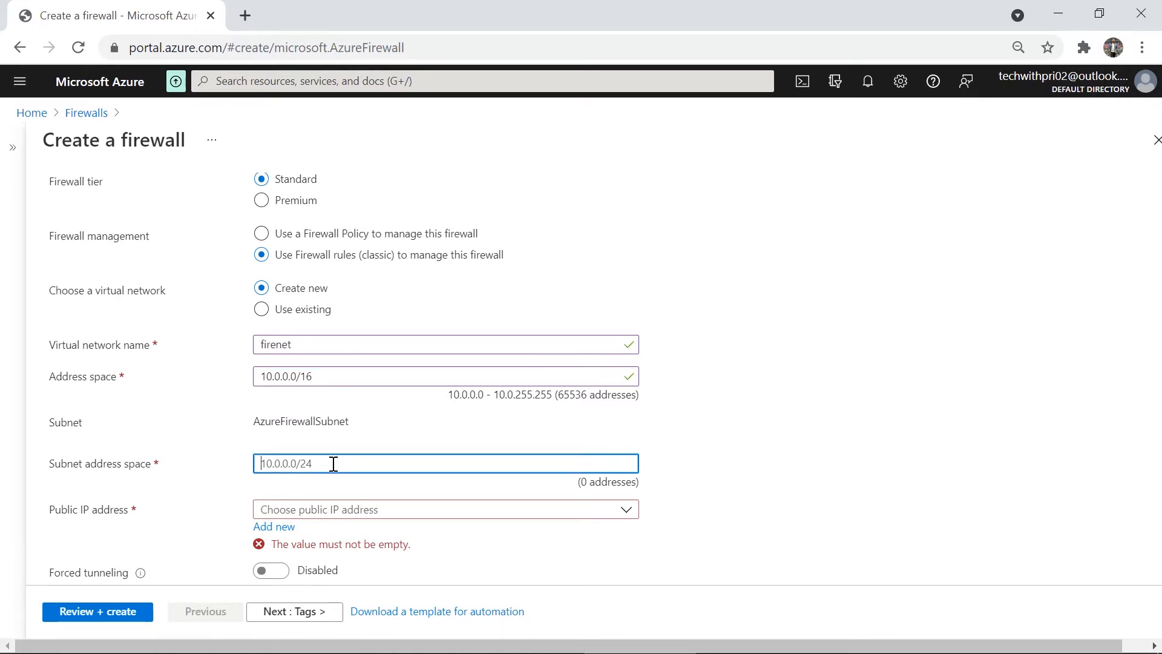
pyautogui.write('10.0.0.0')
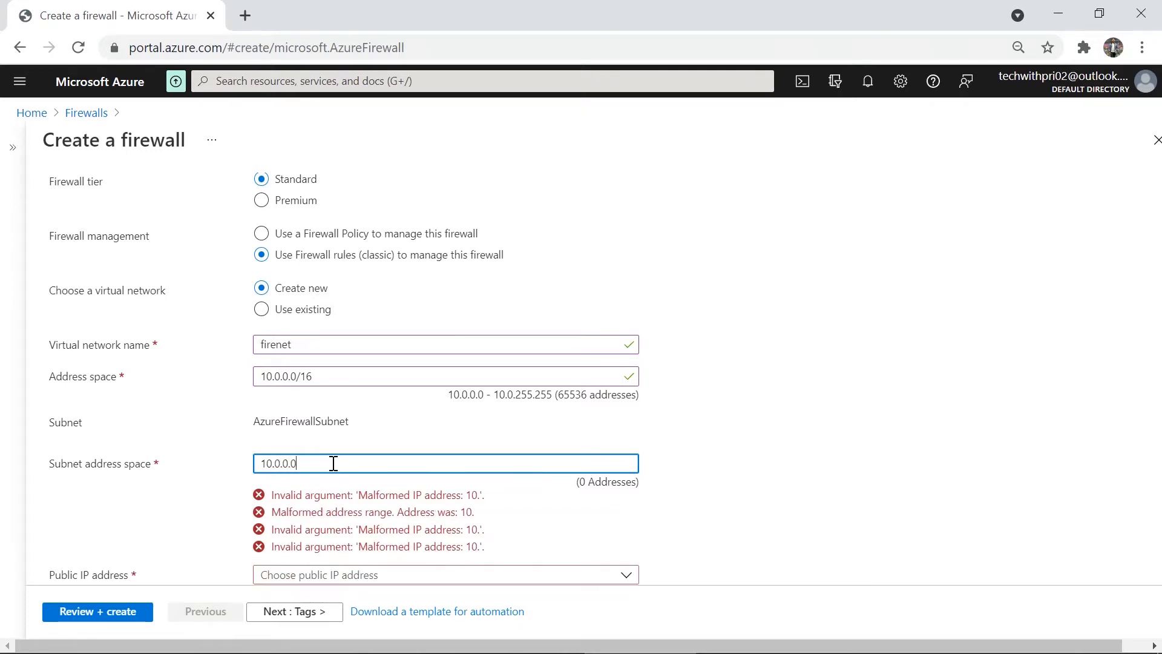
pyautogui.write('/24')
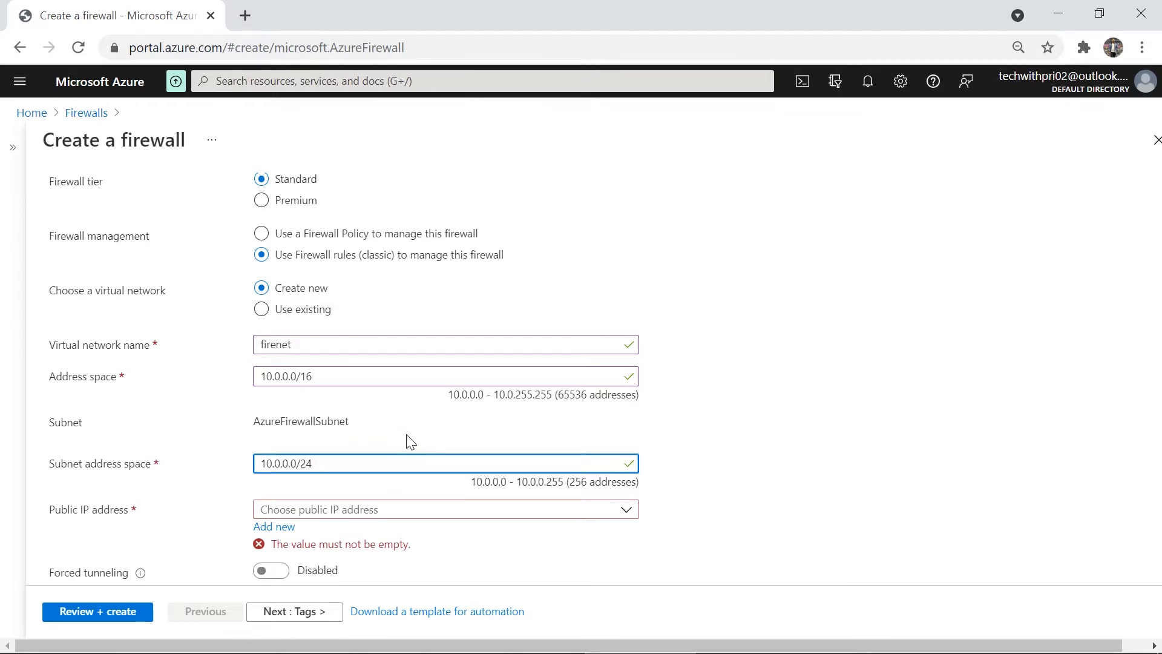
pyautogui.scroll(-1, 407, 441)
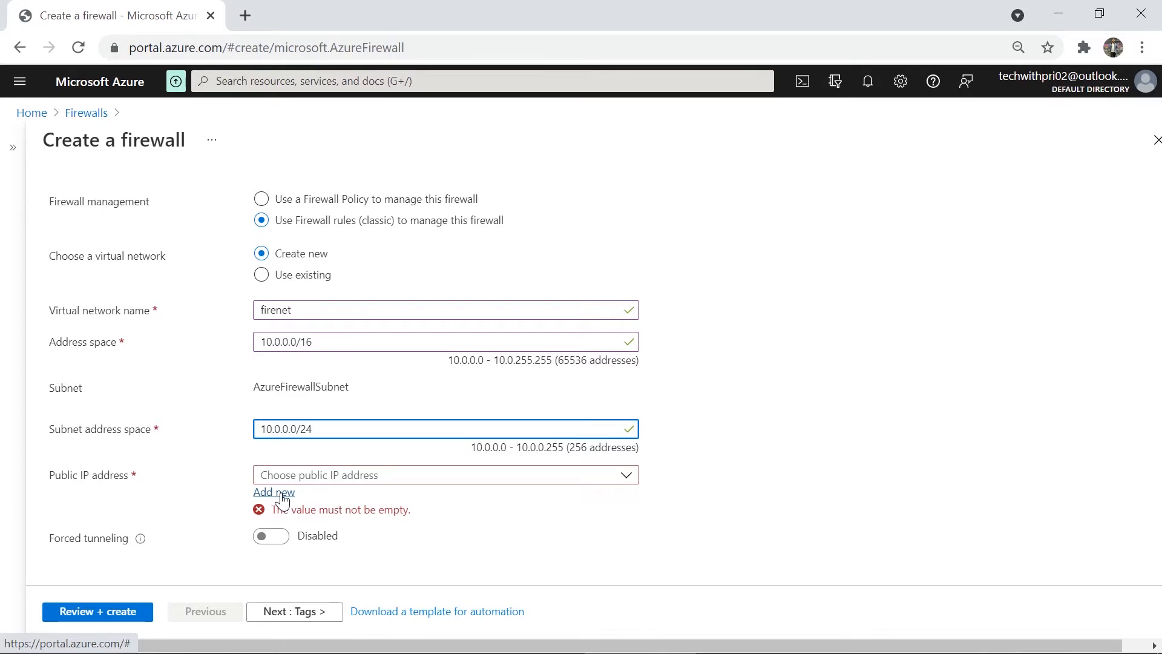
# Step: Add a new public IP address named myfirewallip for the firewall
pyautogui.click(282, 492)
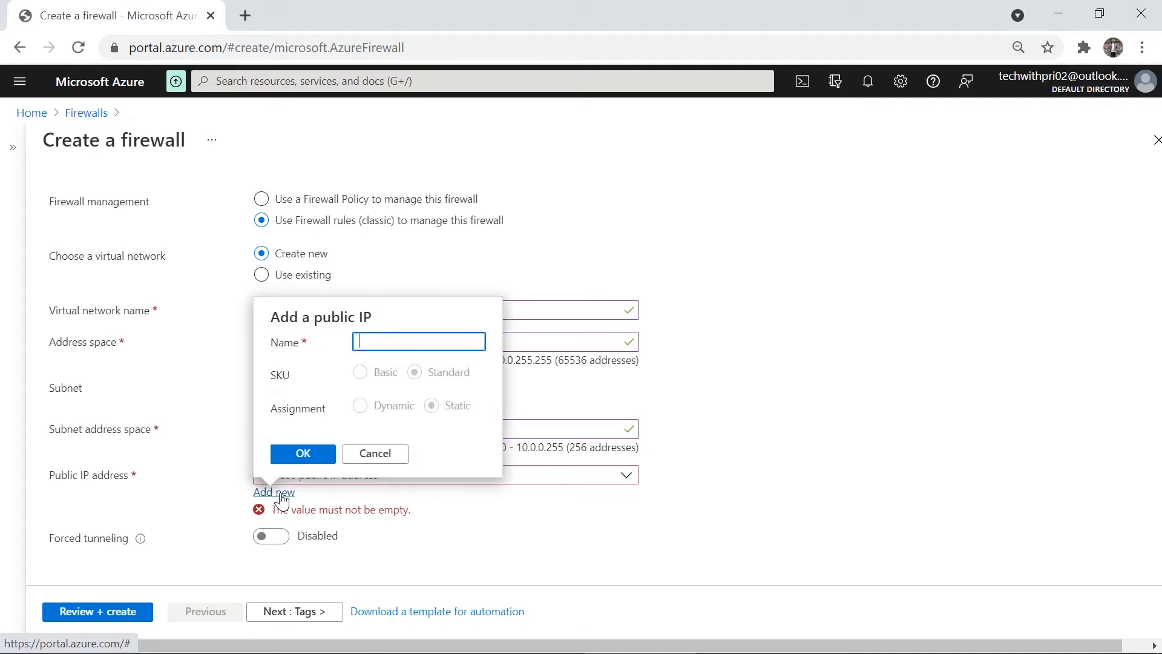
pyautogui.write('myfirewallip')
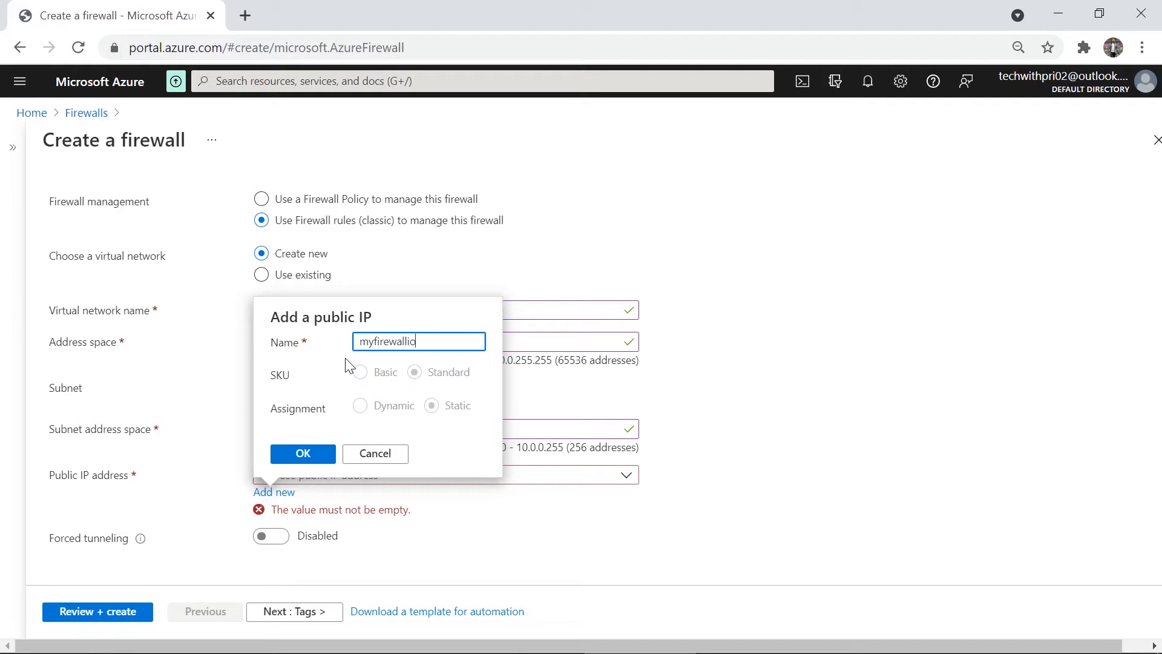
pyautogui.click(303, 453)
# Step: Check the firewall01 settings, pass validation, and submit the firewall for creation
pyautogui.scroll(10, 270, 366)
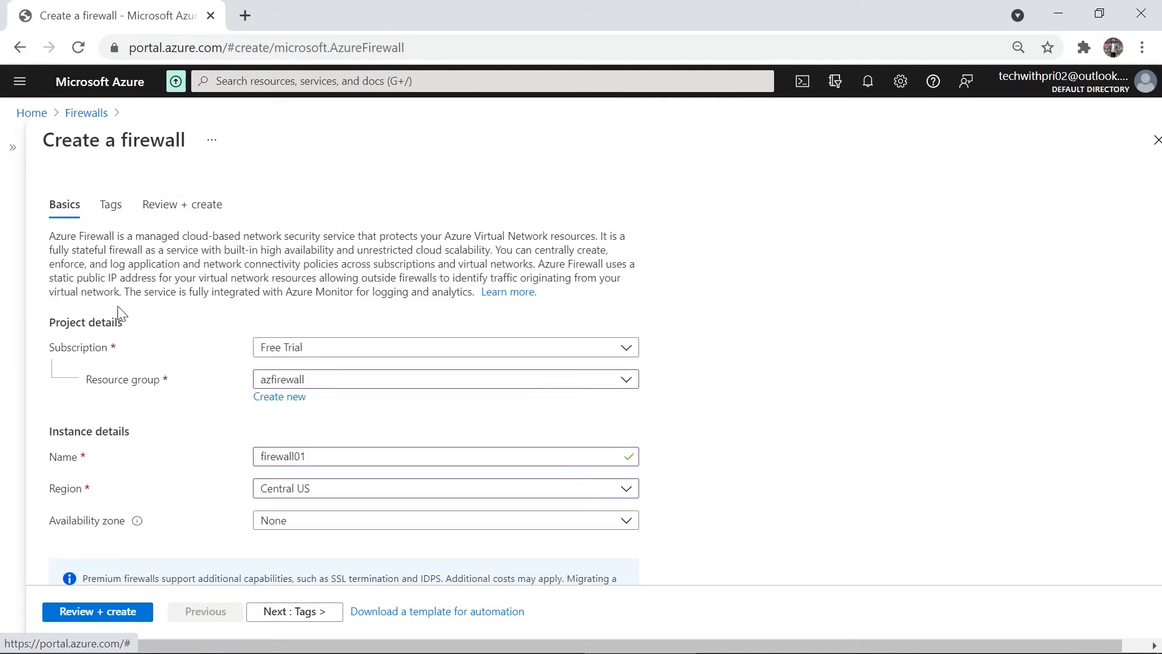
pyautogui.scroll(-2, 293, 306)
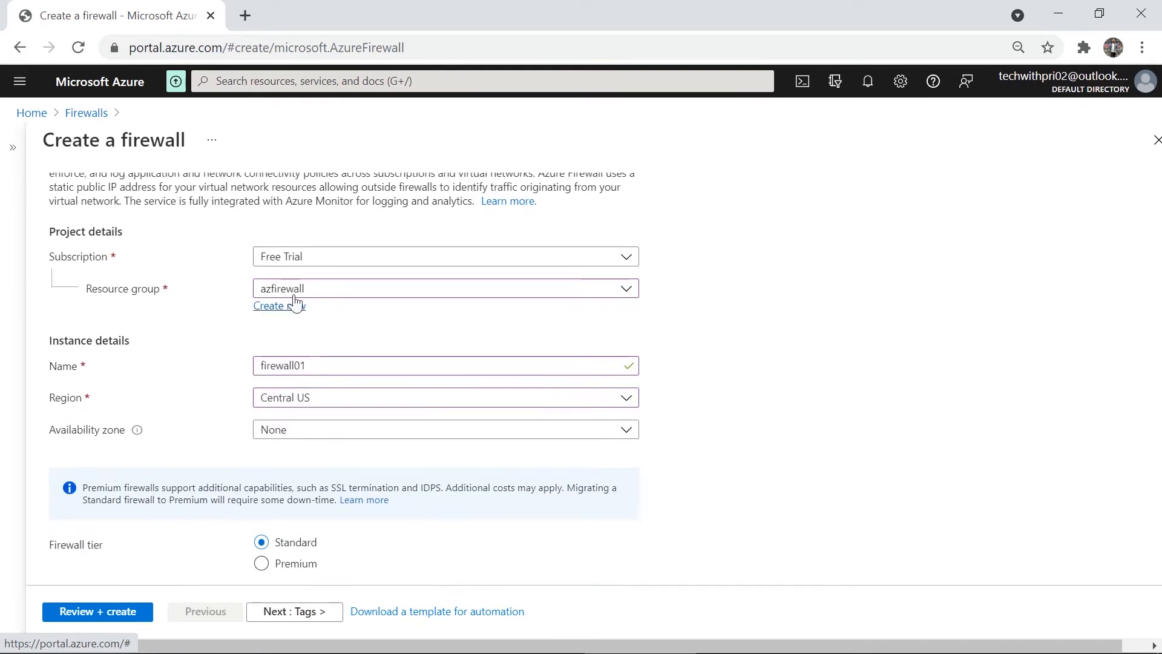
pyautogui.scroll(-2, 322, 351)
pyautogui.scroll(-2, 302, 363)
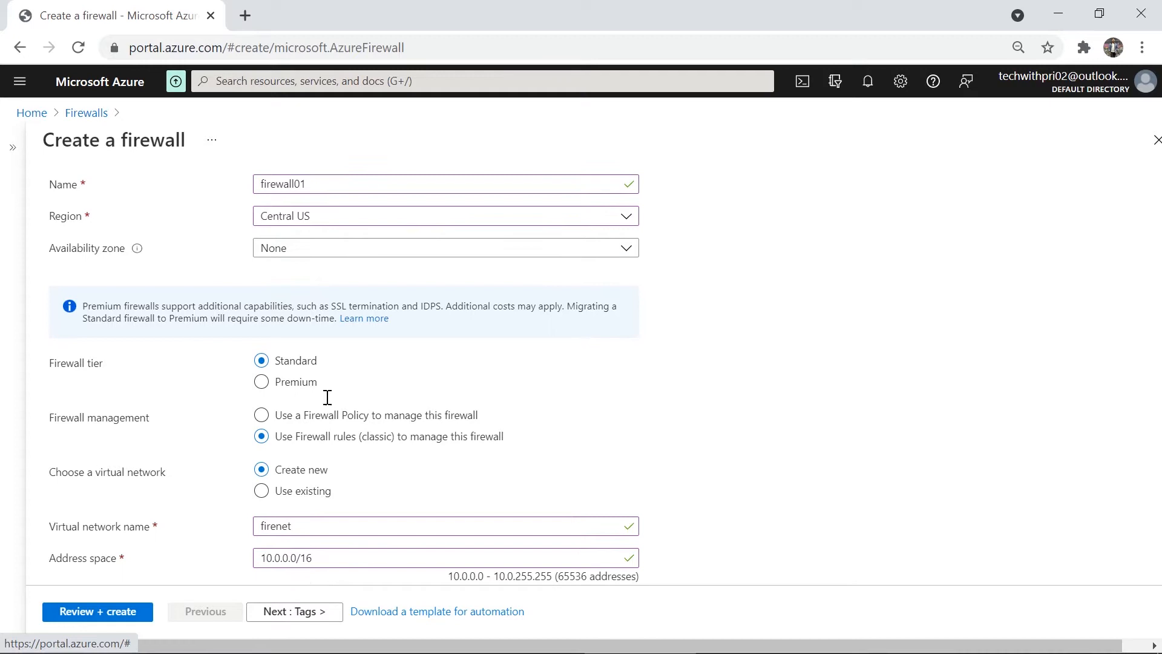
pyautogui.scroll(-3, 451, 461)
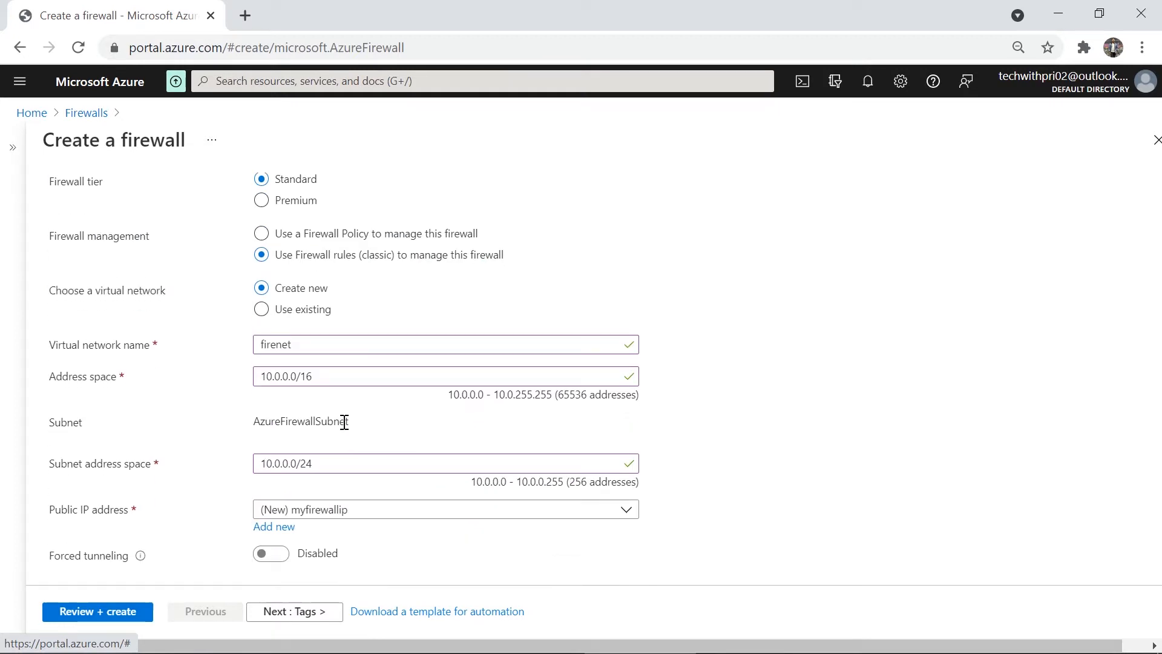
pyautogui.scroll(-1, 325, 422)
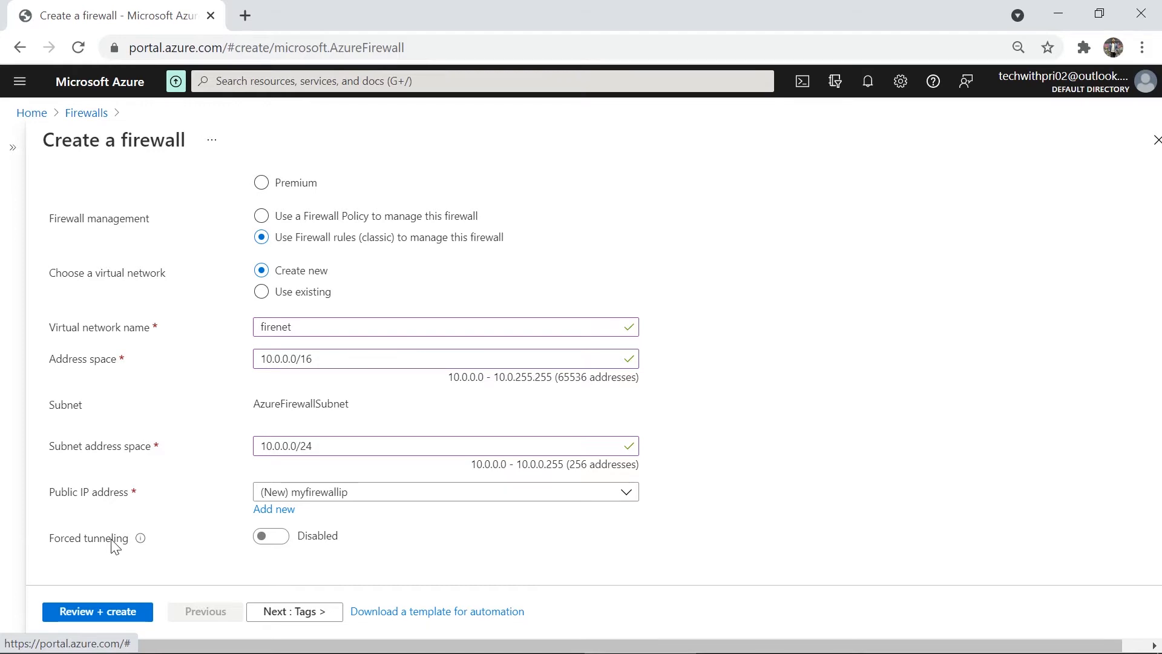
pyautogui.click(118, 622)
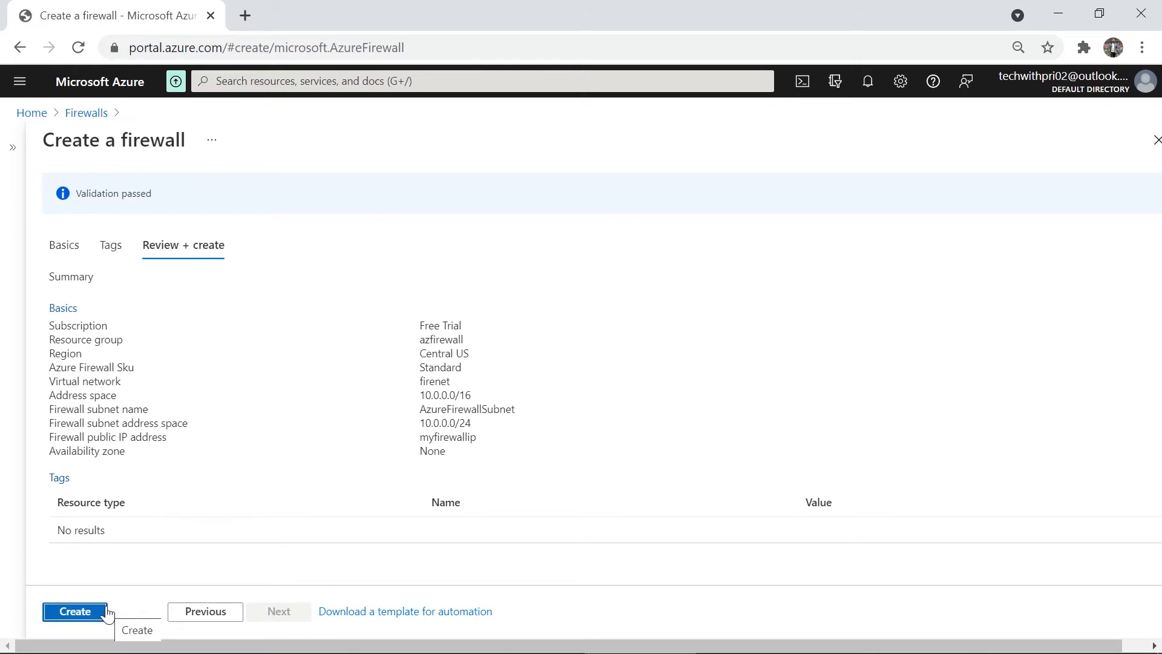
pyautogui.click(75, 611)
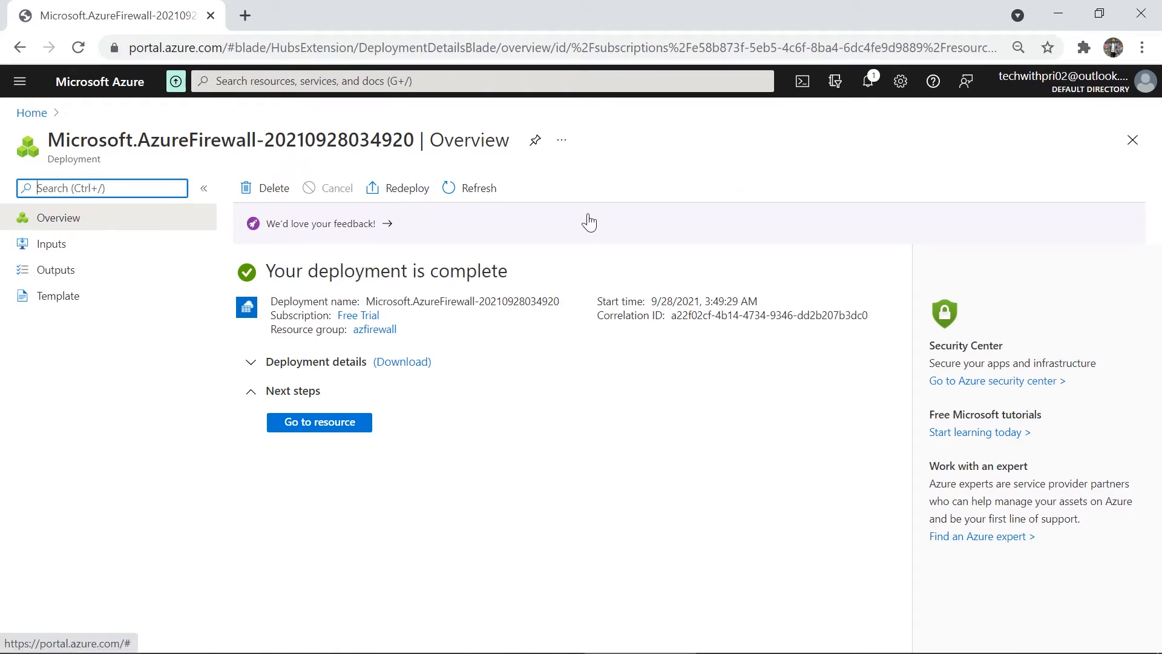
# Step: Open the deployed firewall01 to see its private IP 10.0.0.4
pyautogui.click(363, 422)
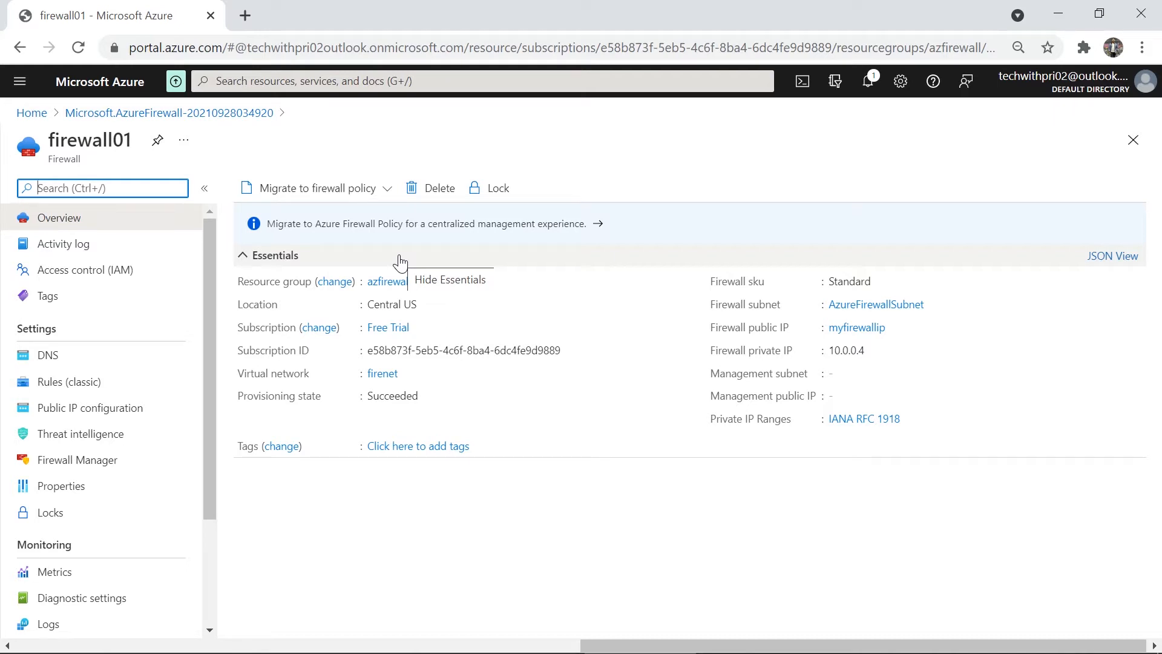
pyautogui.click(300, 80)
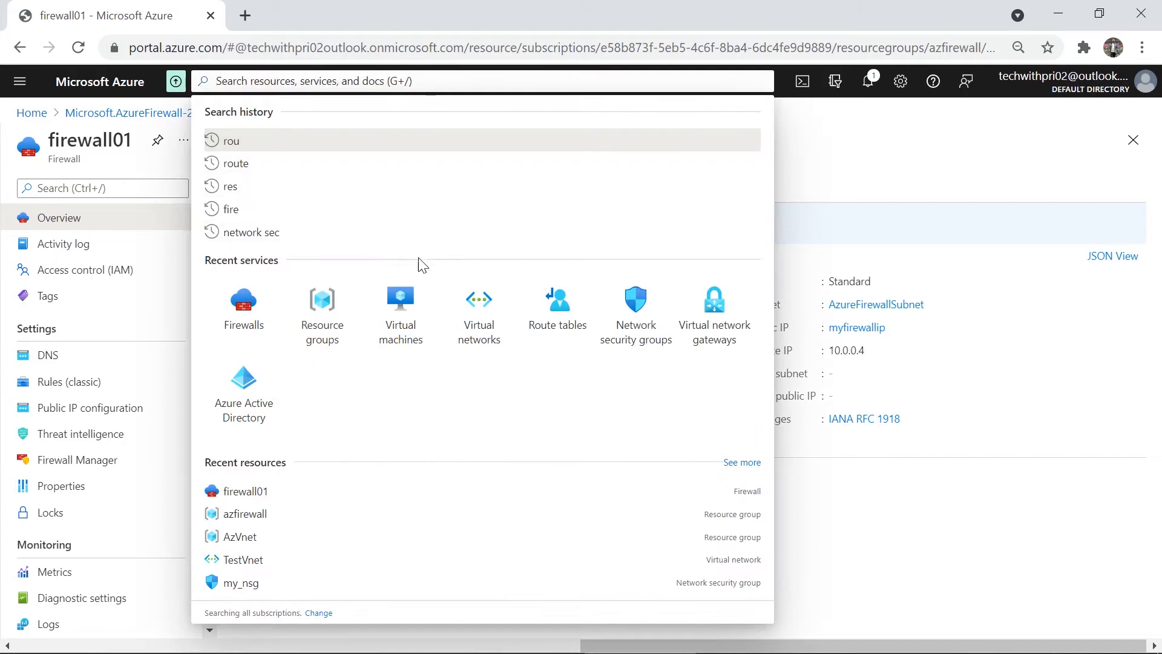
# Step: Open firenet's subnets, showing only AzureFirewallSubnet at 10.0.0.0/24
pyautogui.click(457, 314)
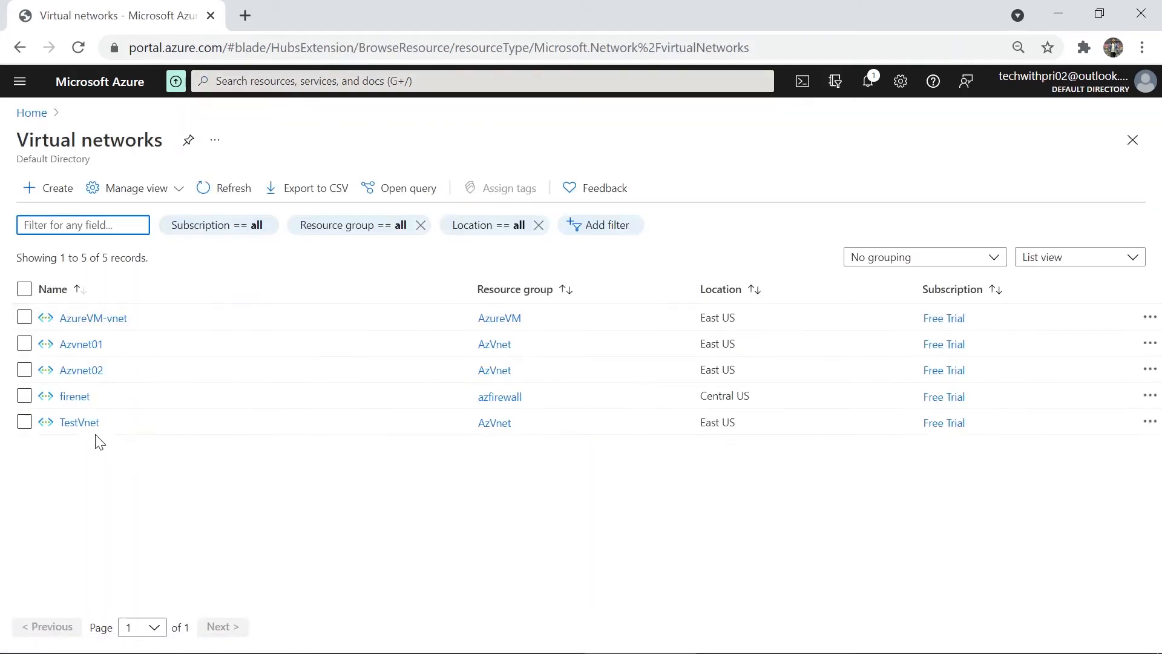
pyautogui.click(78, 402)
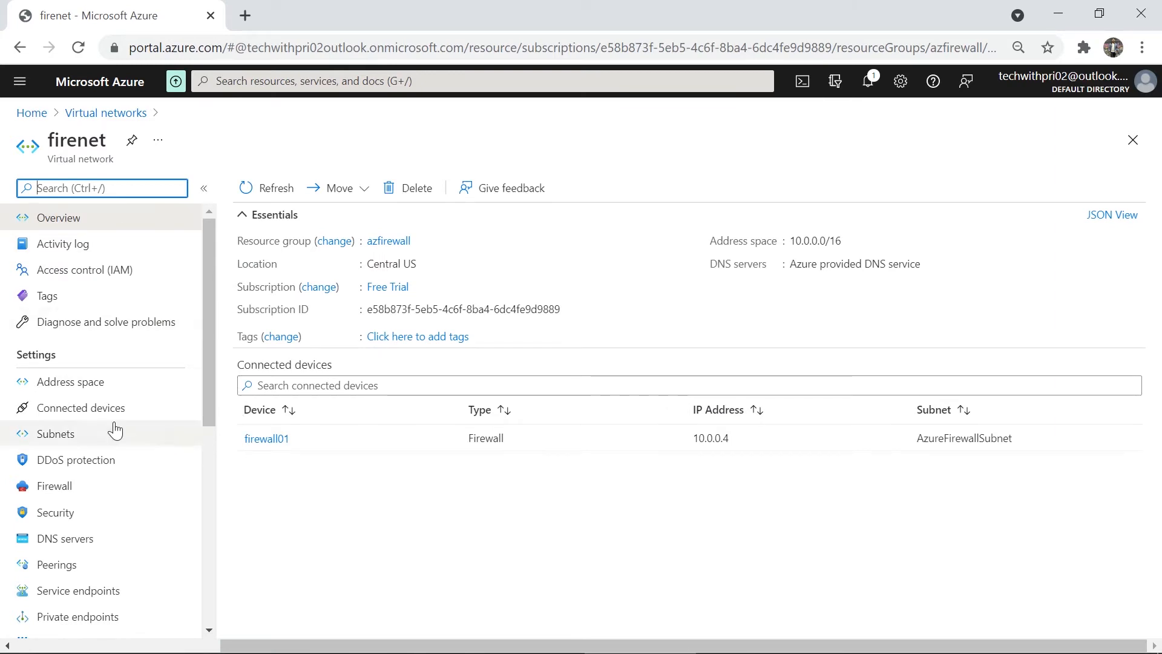
pyautogui.click(78, 436)
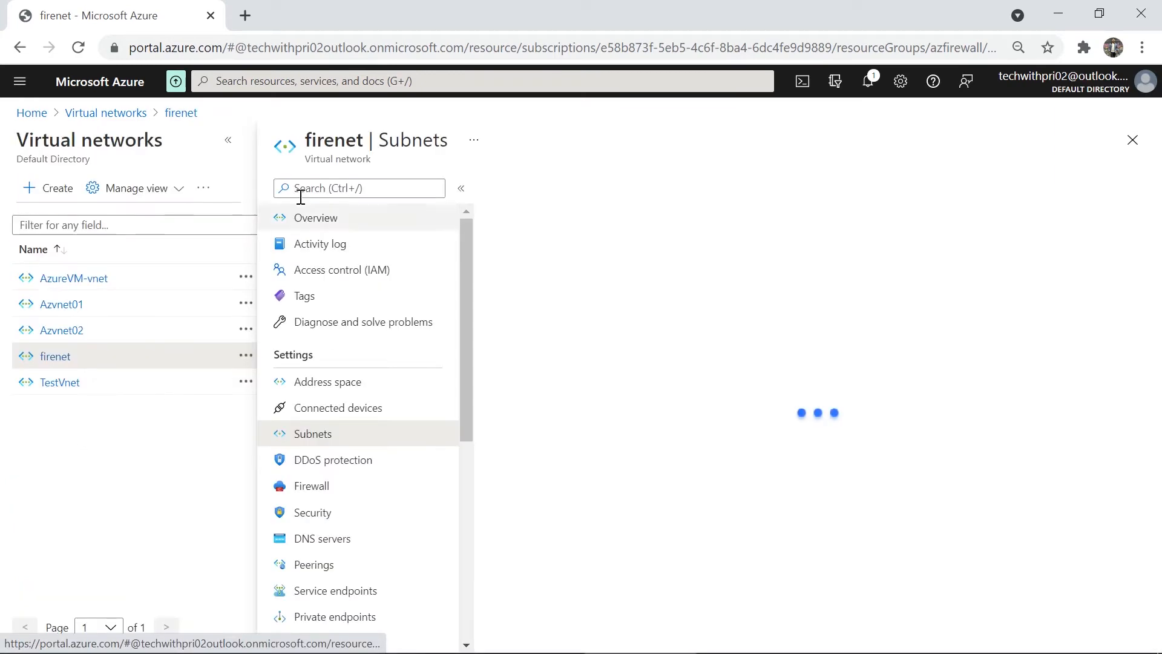
pyautogui.click(225, 144)
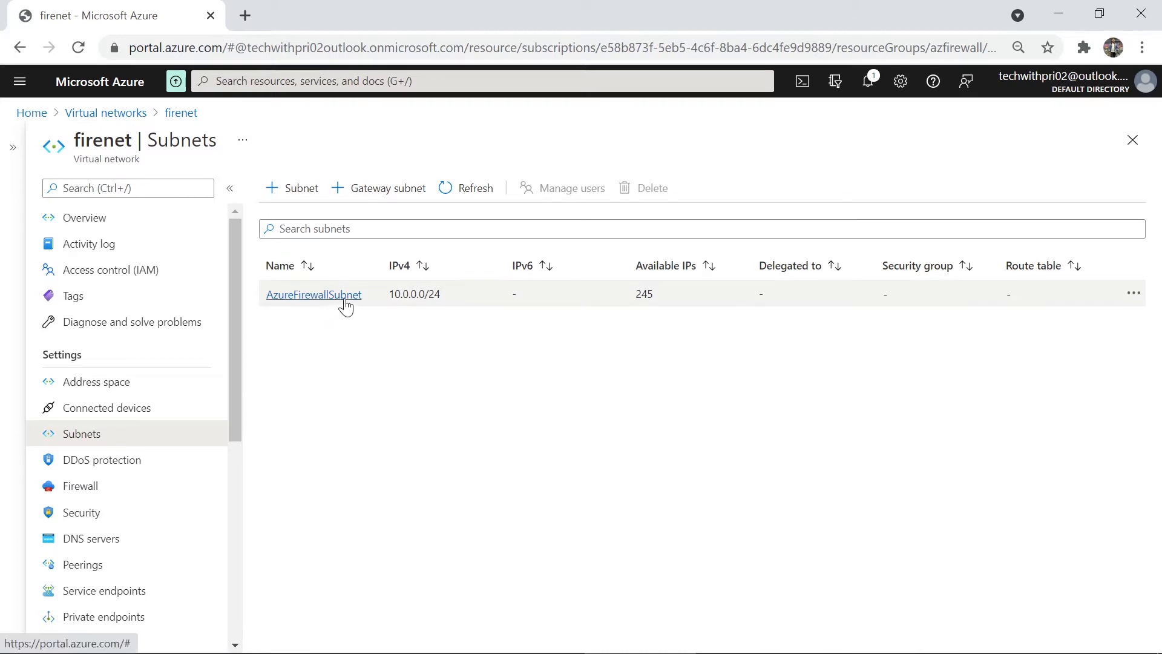
# Step: Add subnet testvm with range 10.0.1.0/24 to firenet and save it
pyautogui.click(288, 198)
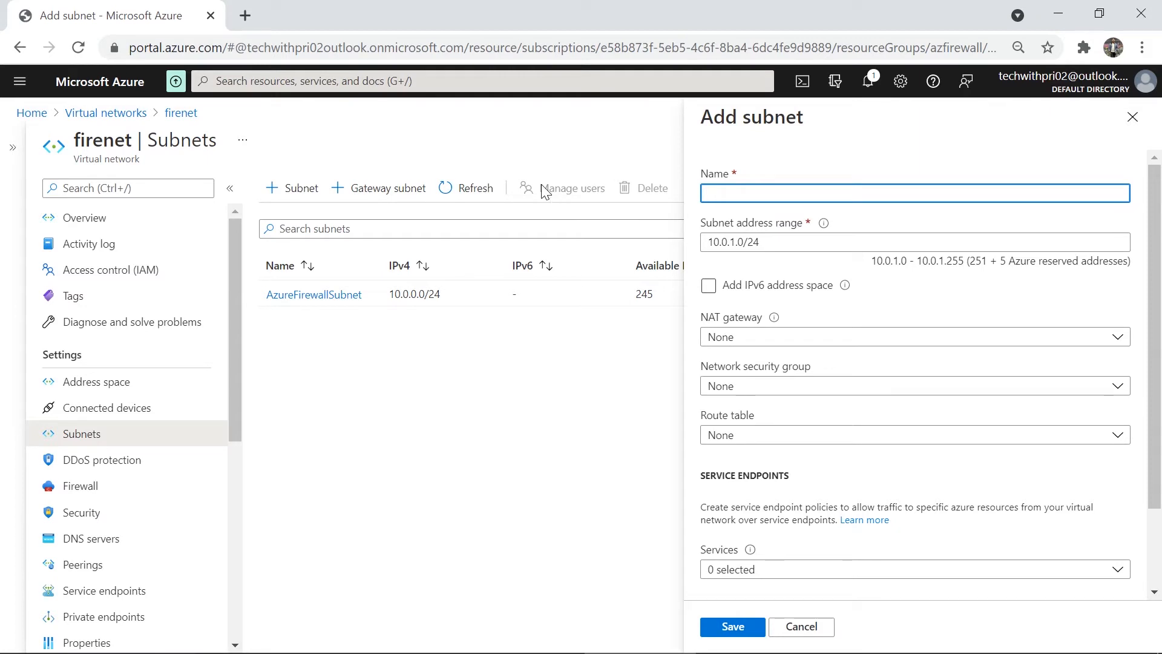
pyautogui.write('testvm')
pyautogui.click(784, 237)
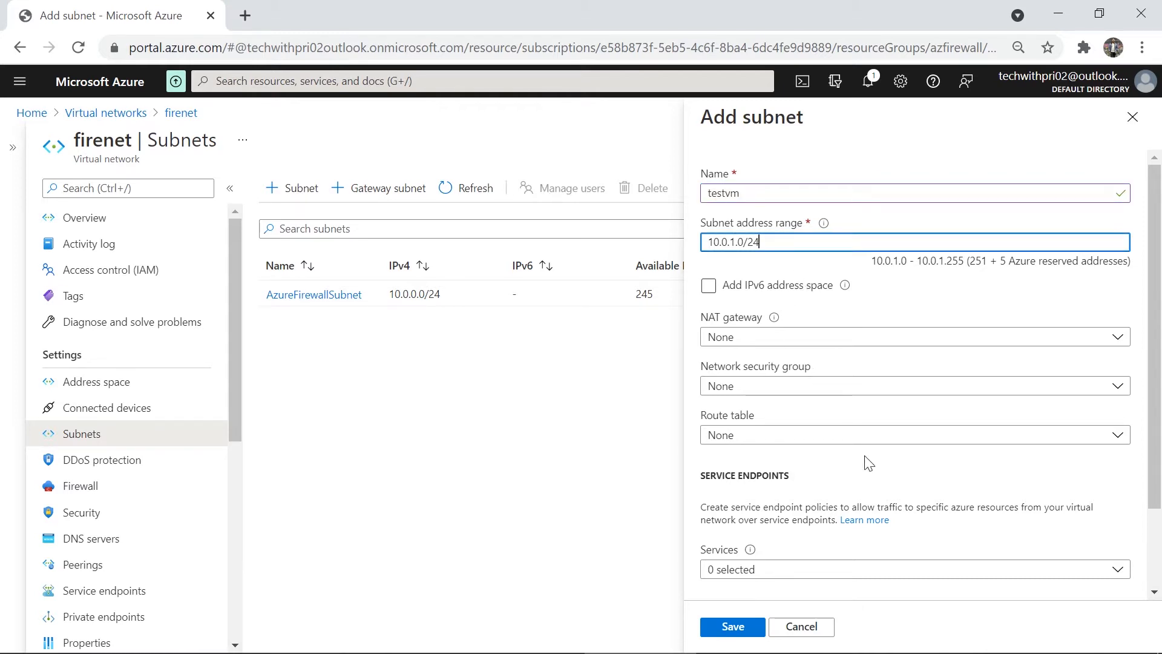
pyautogui.scroll(-3, 763, 545)
pyautogui.click(749, 625)
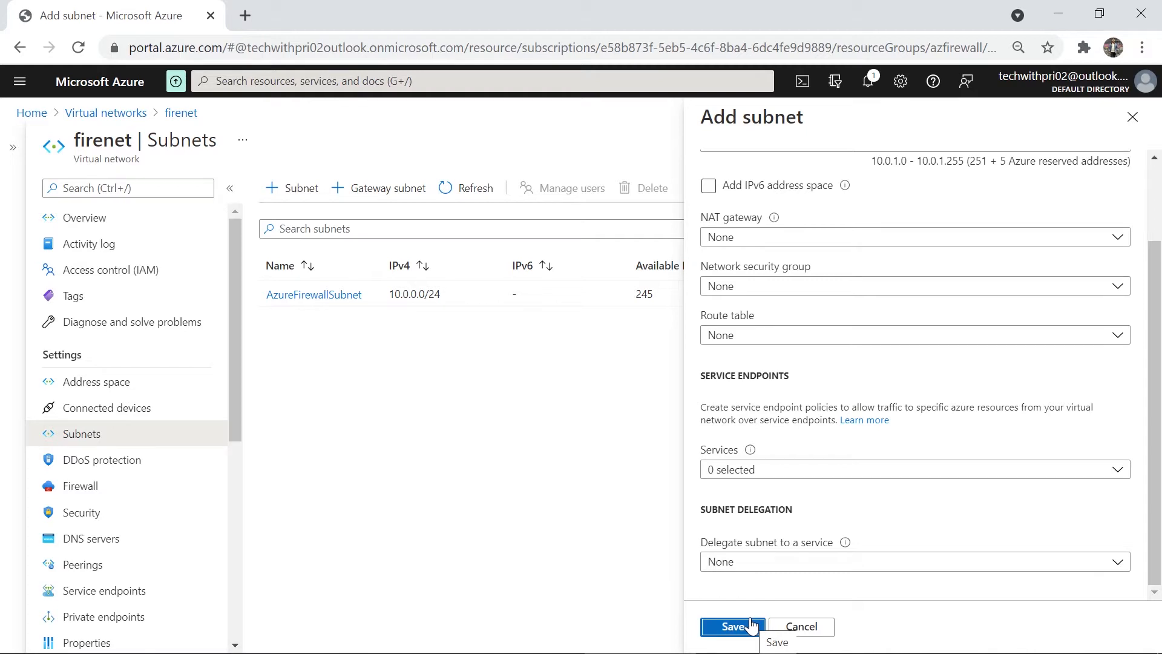
pyautogui.click(751, 625)
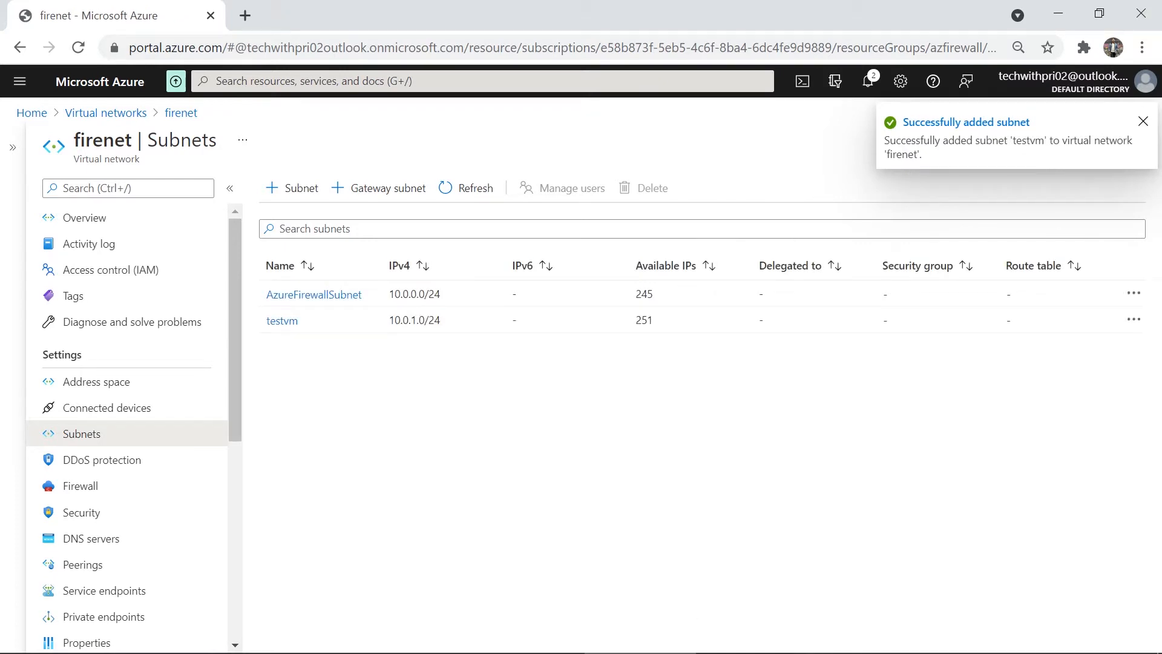
pyautogui.click(1143, 121)
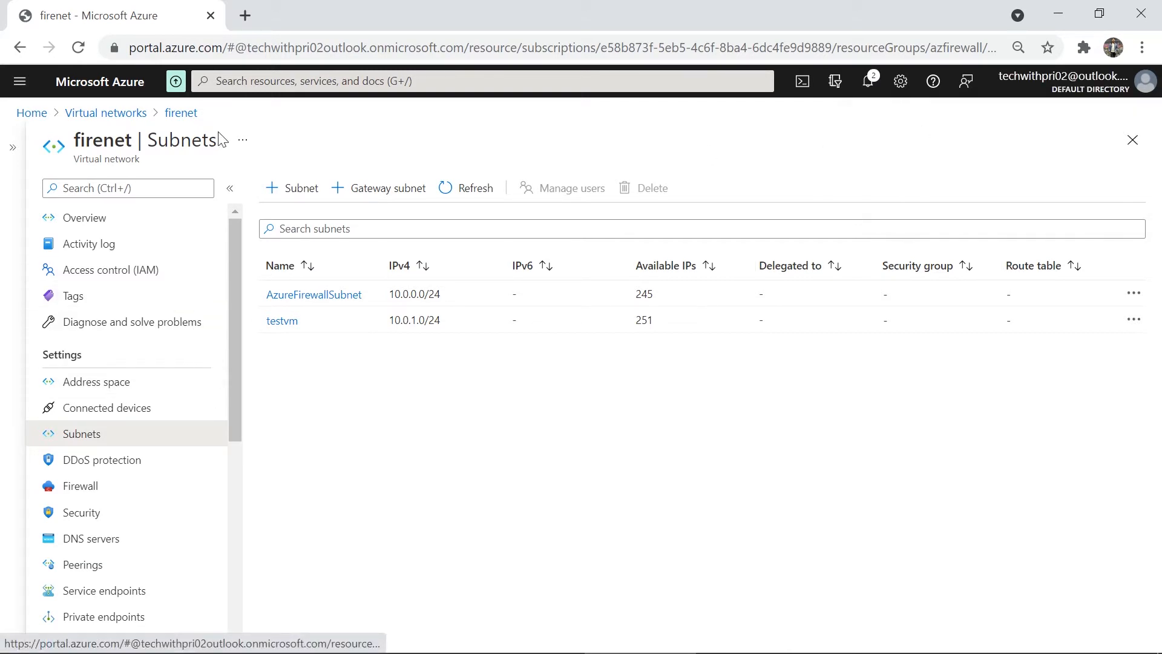
pyautogui.click(295, 81)
# Step: Start a new virtual machine in resource group azfirewall
pyautogui.click(478, 301)
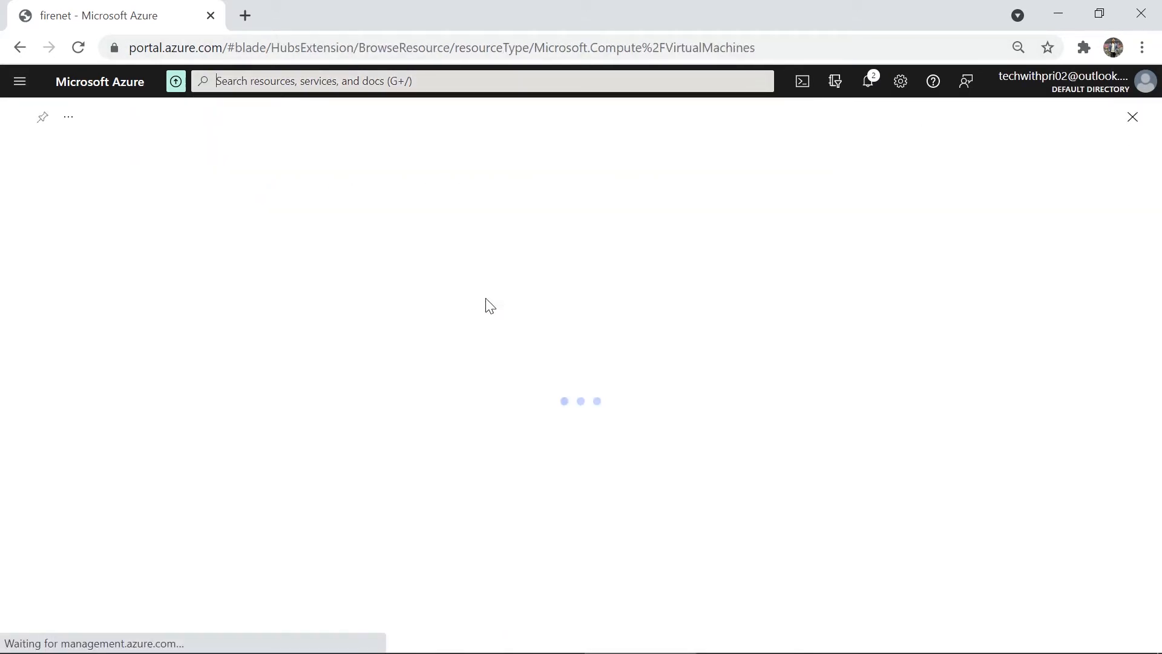
pyautogui.click(58, 188)
pyautogui.click(67, 223)
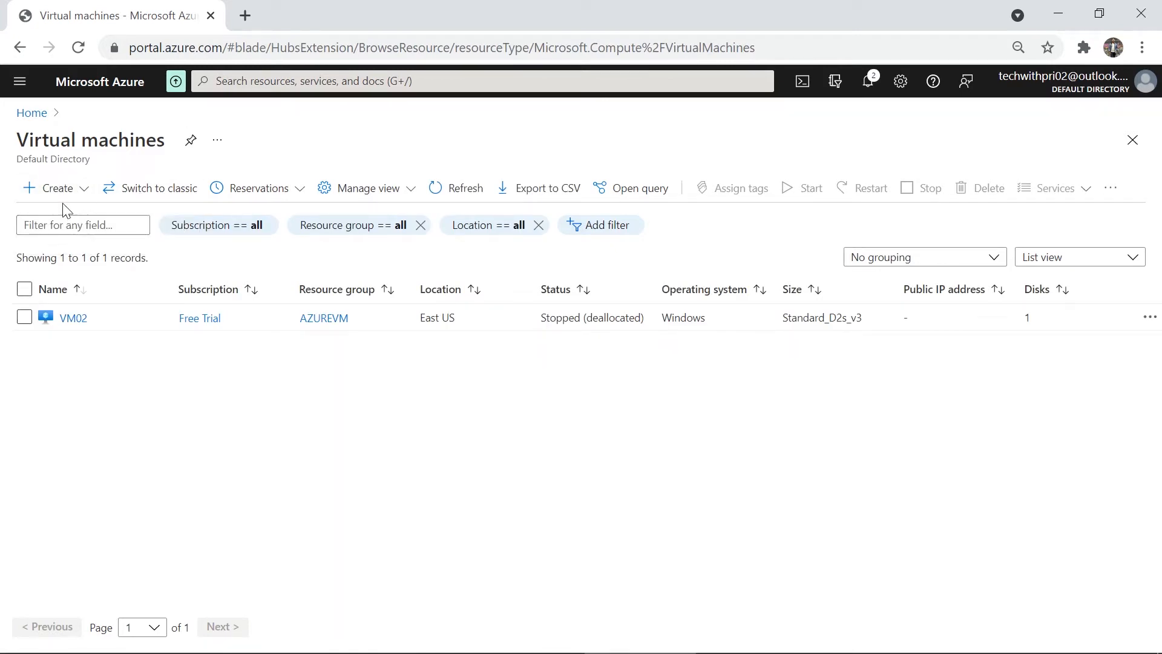
pyautogui.click(63, 195)
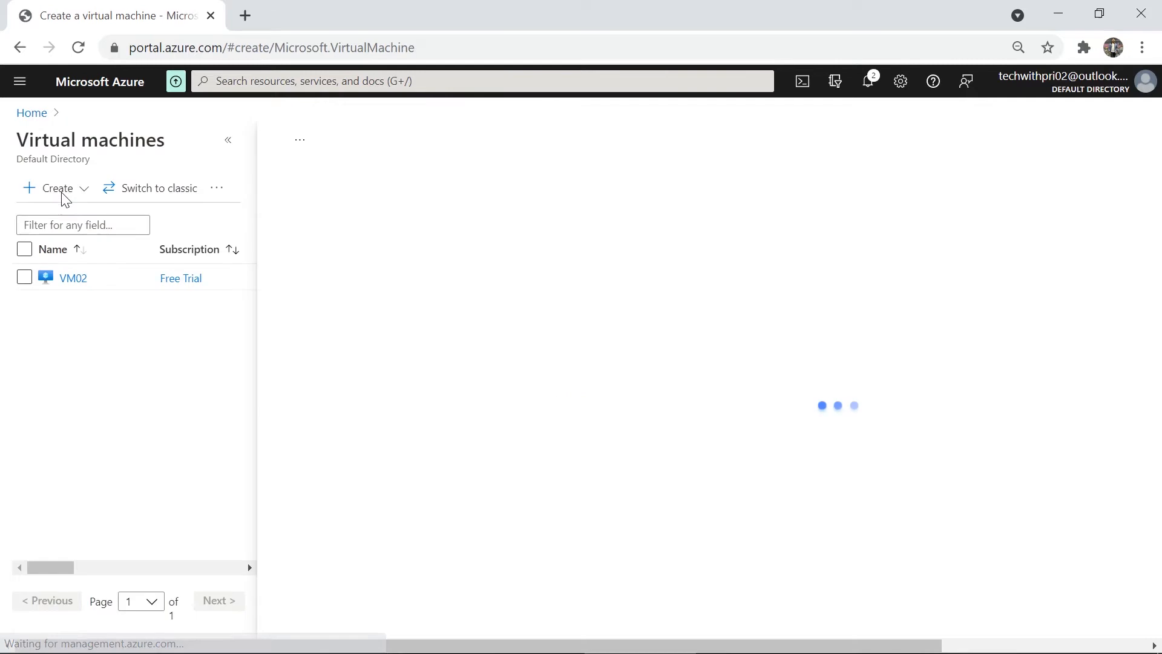
pyautogui.click(225, 142)
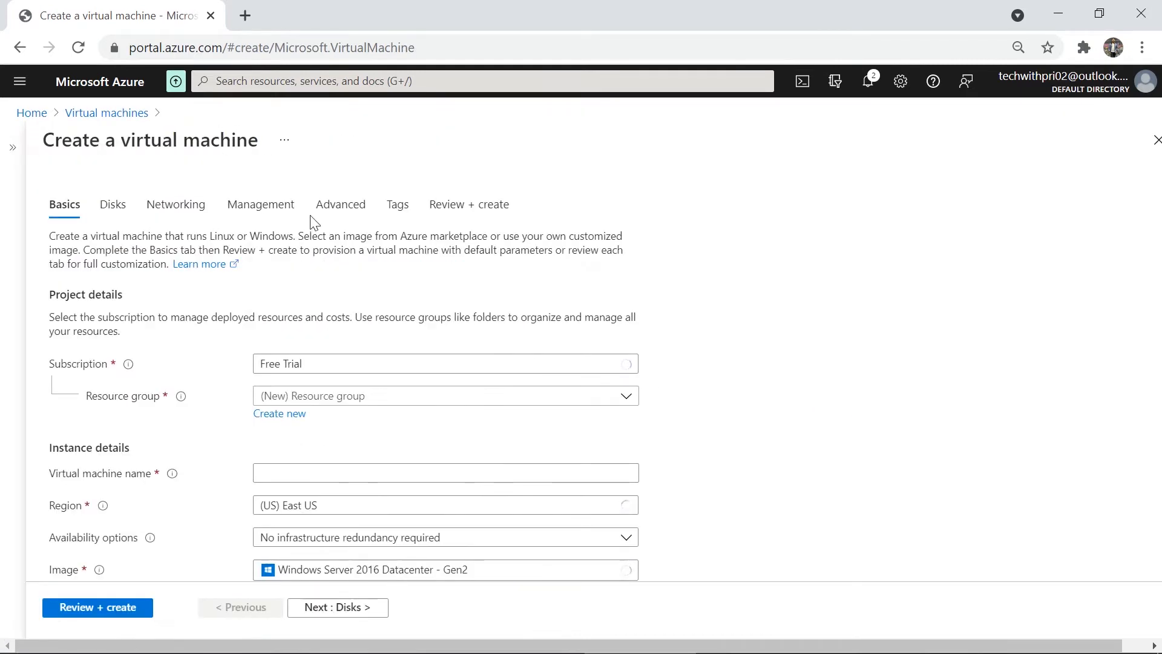
pyautogui.click(376, 396)
pyautogui.click(339, 451)
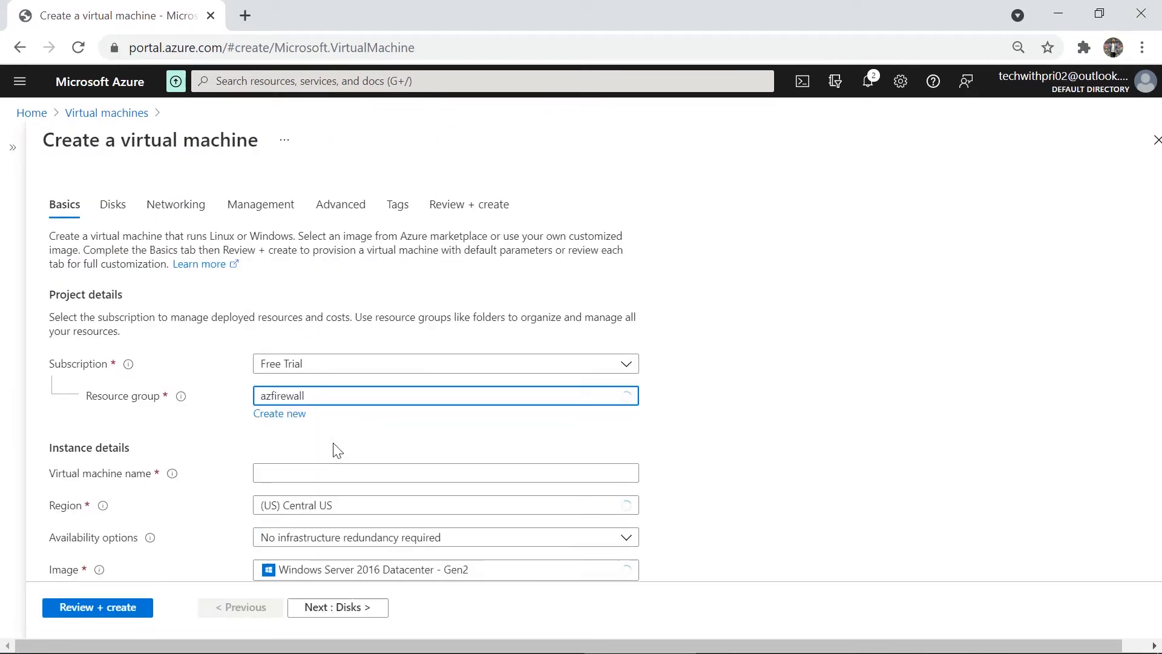
# Step: Name the VM VM03, fill in the administrator account, and allow no public inbound ports
pyautogui.scroll(-2, 309, 393)
pyautogui.click(313, 380)
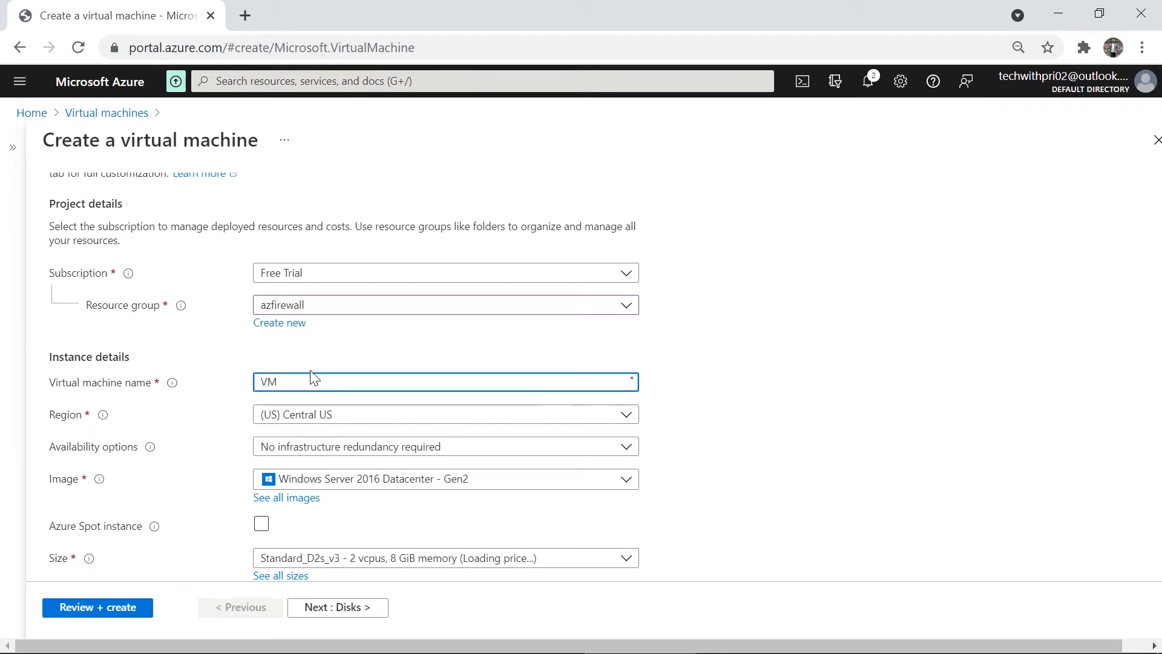
pyautogui.scroll(-2, 308, 379)
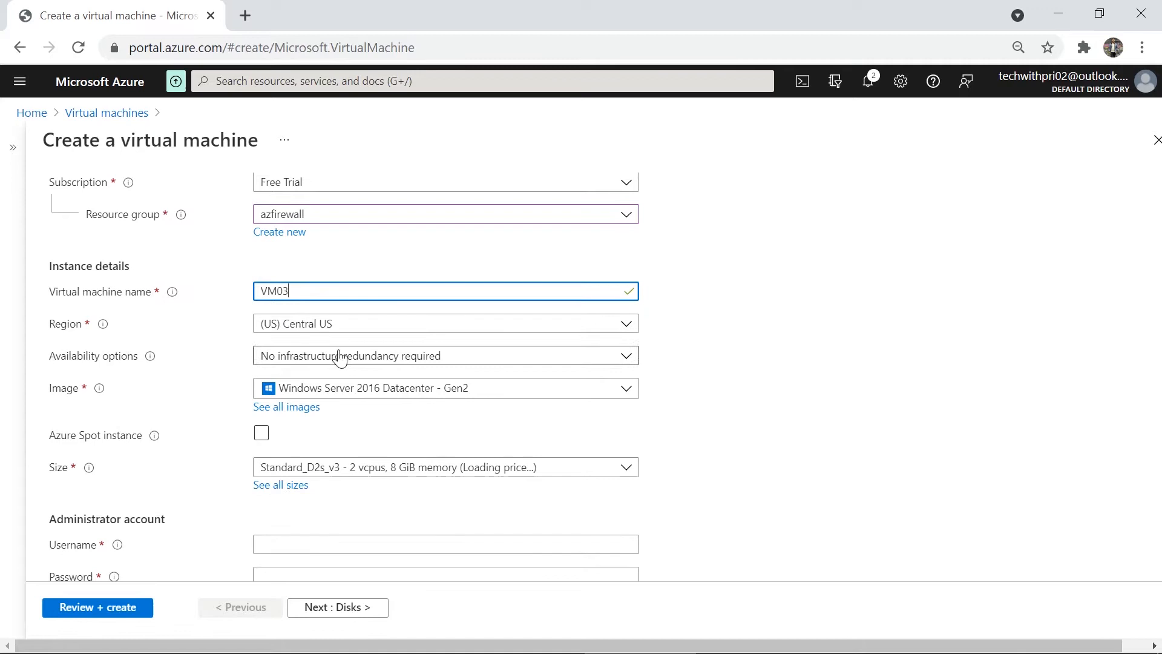
pyautogui.scroll(-3, 341, 451)
pyautogui.click(316, 371)
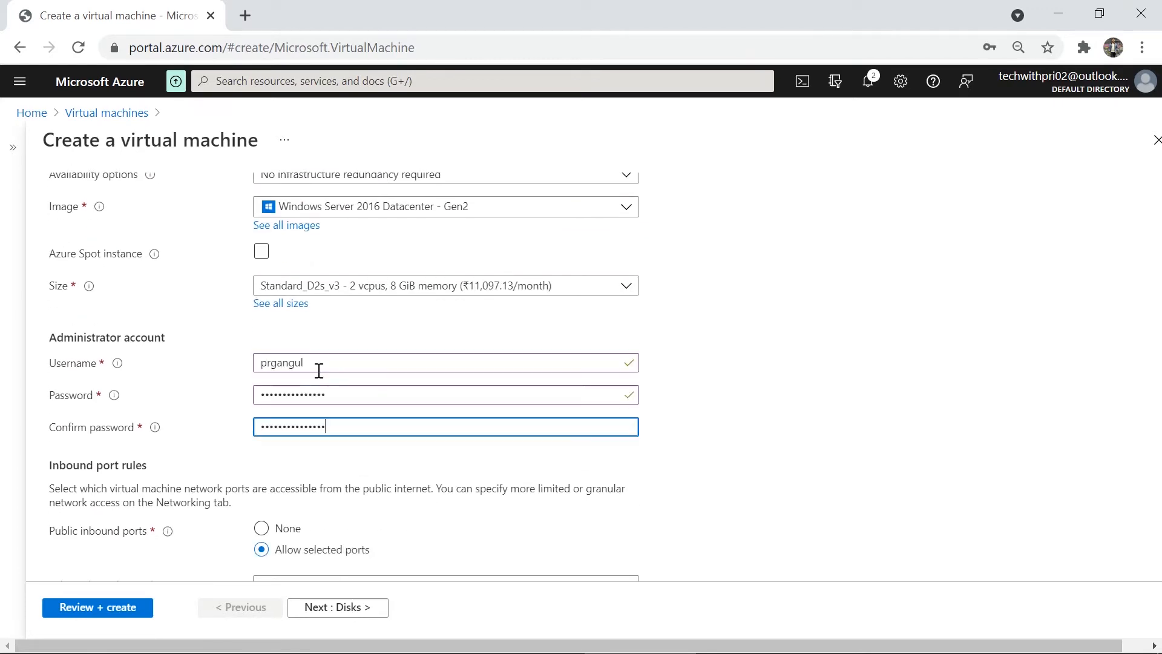
pyautogui.scroll(-3, 318, 370)
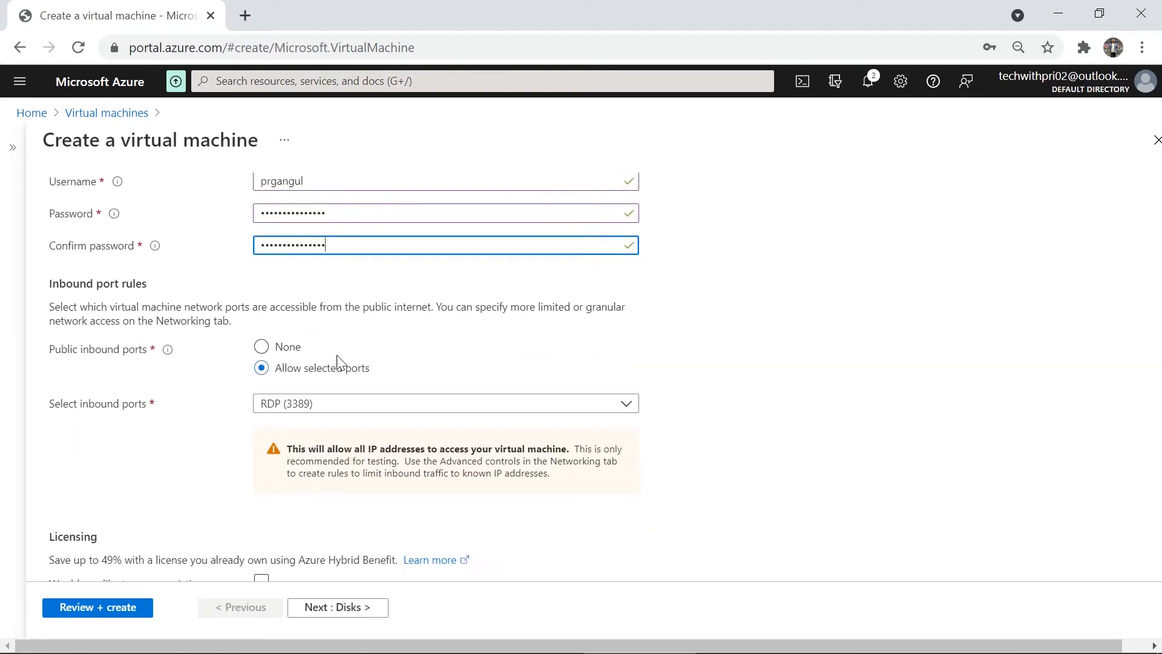
pyautogui.click(273, 348)
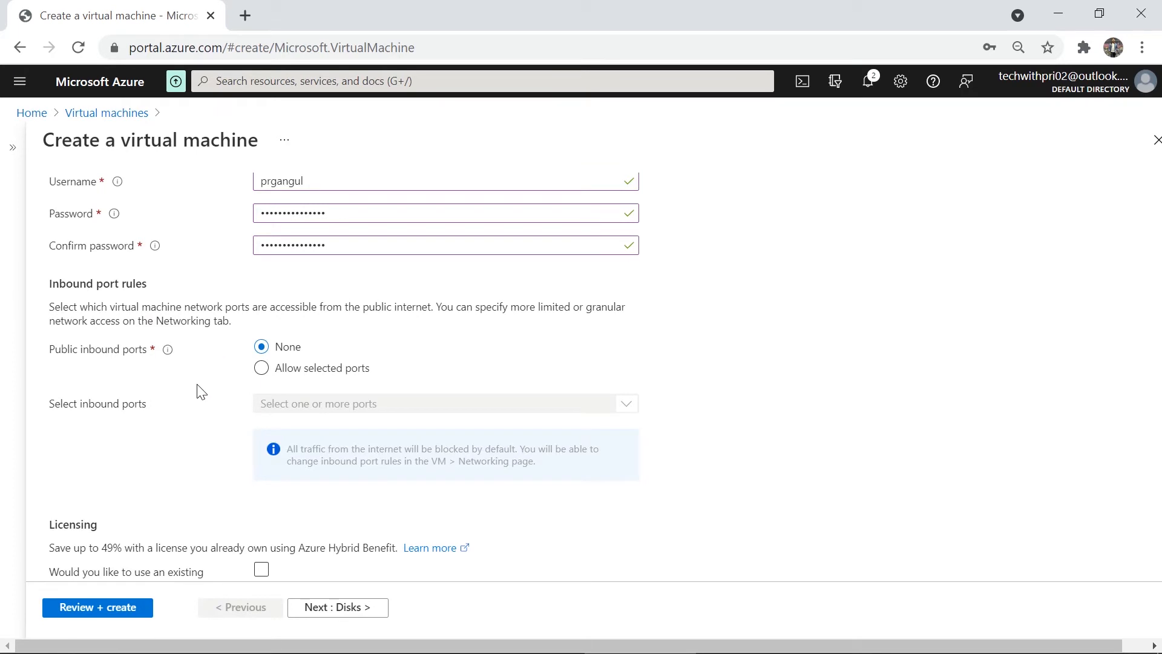
pyautogui.scroll(-2, 278, 363)
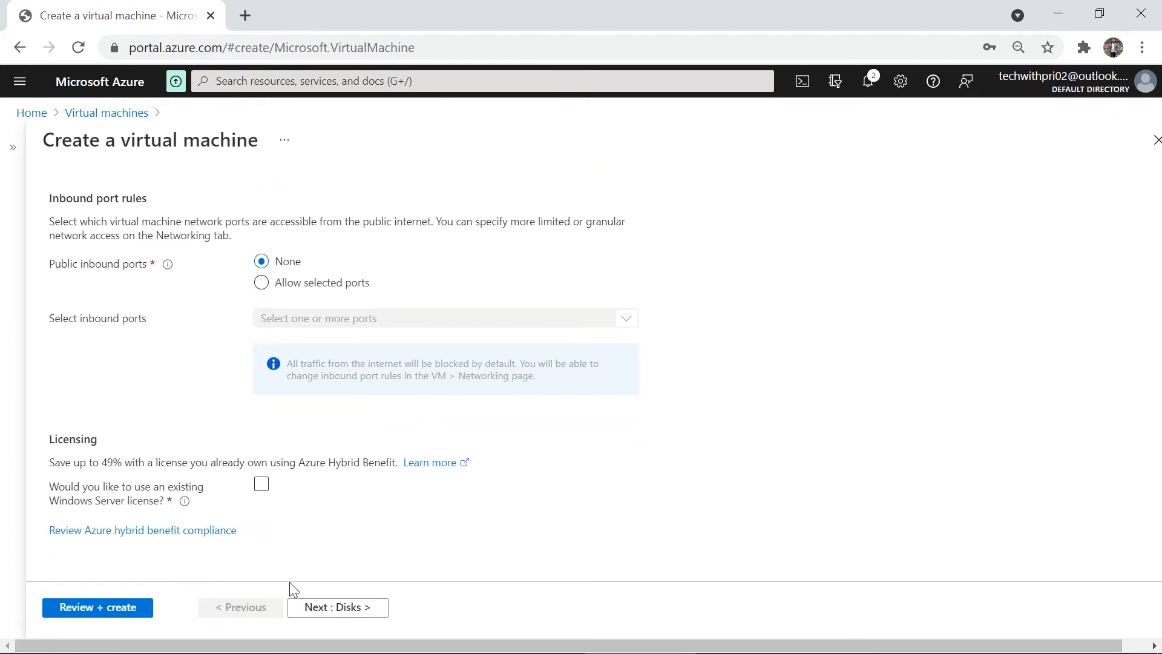
pyautogui.click(315, 608)
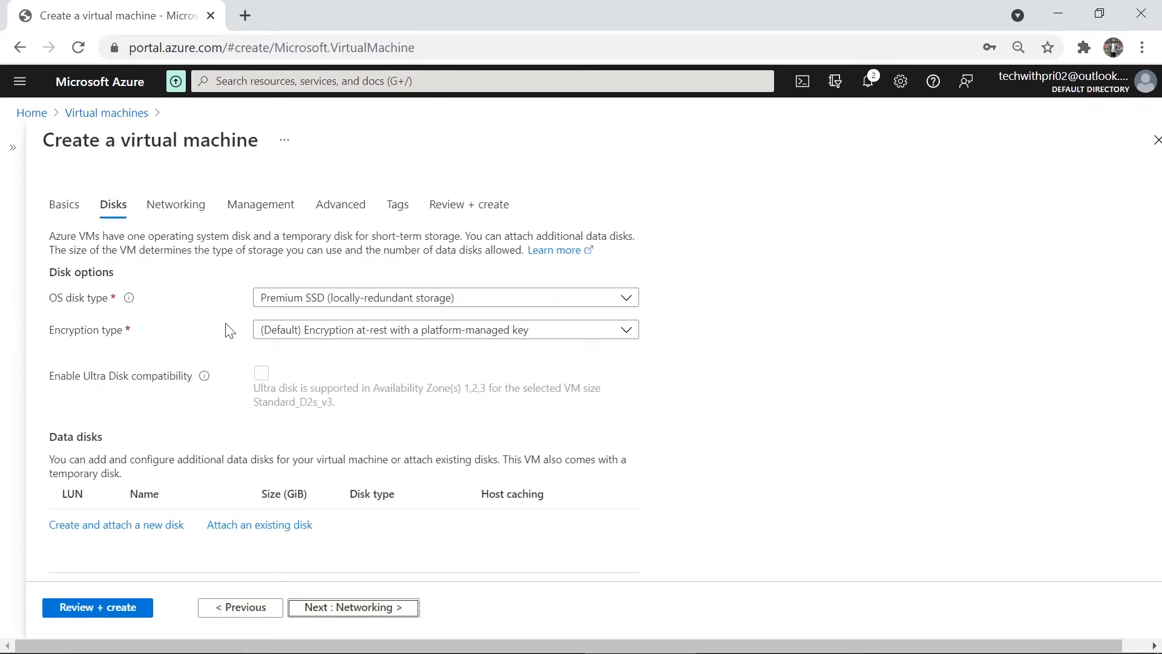
# Step: Confirm VM03 uses firenet's testvm subnet and submit it for review and creation
pyautogui.click(167, 206)
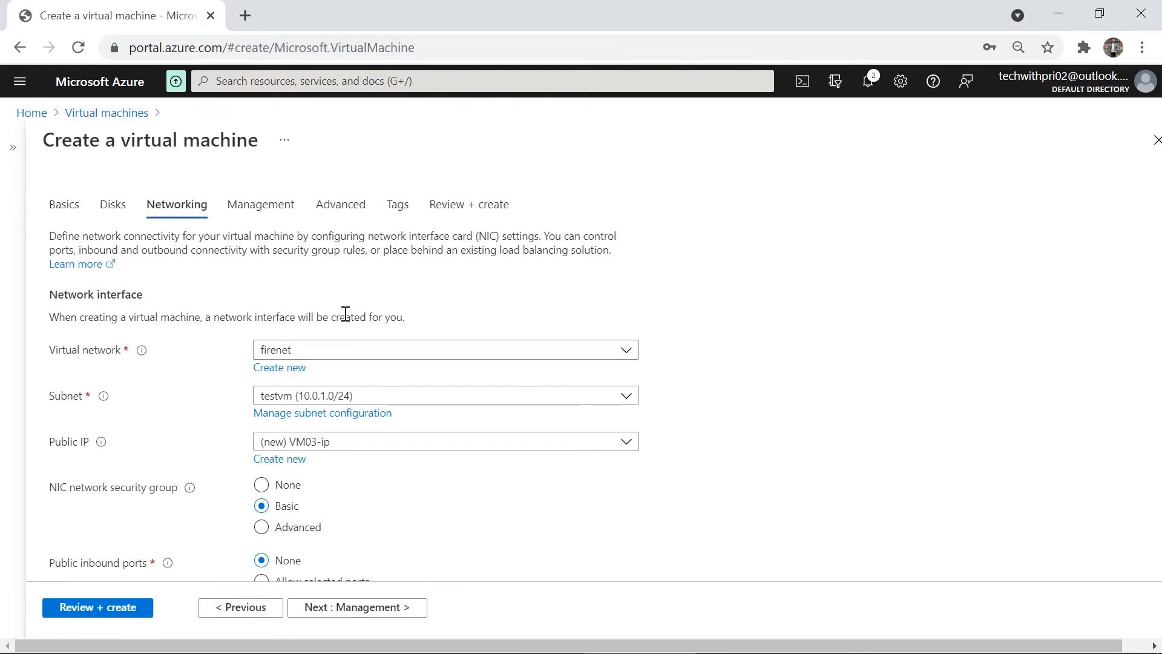
pyautogui.scroll(-3, 351, 312)
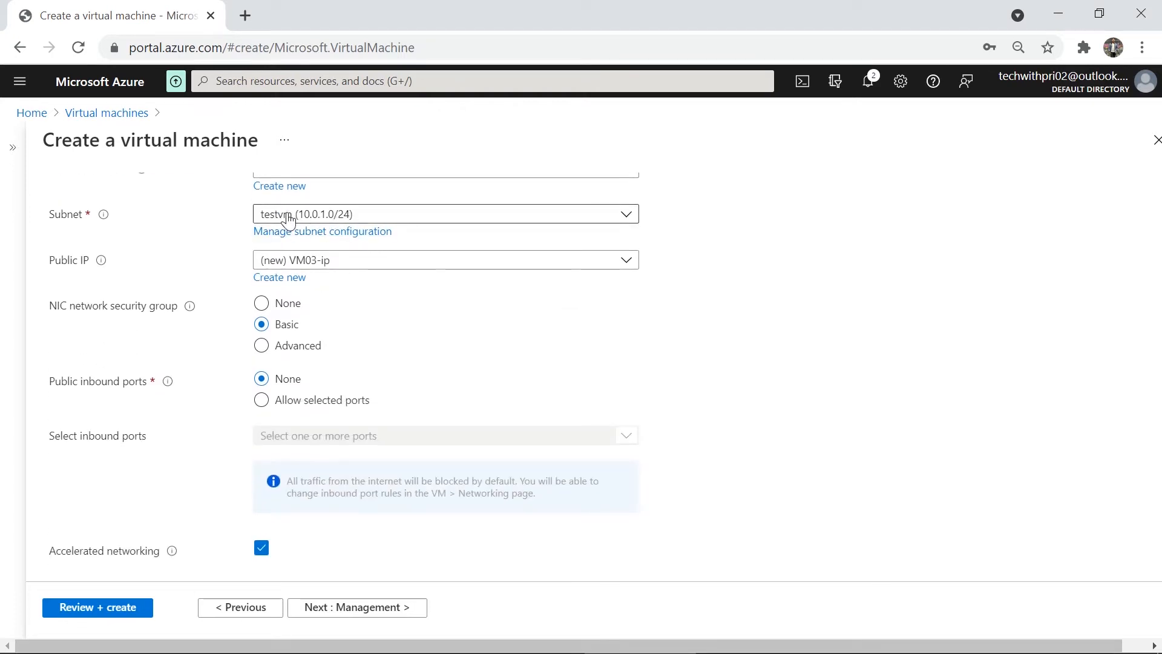
pyautogui.scroll(1, 287, 220)
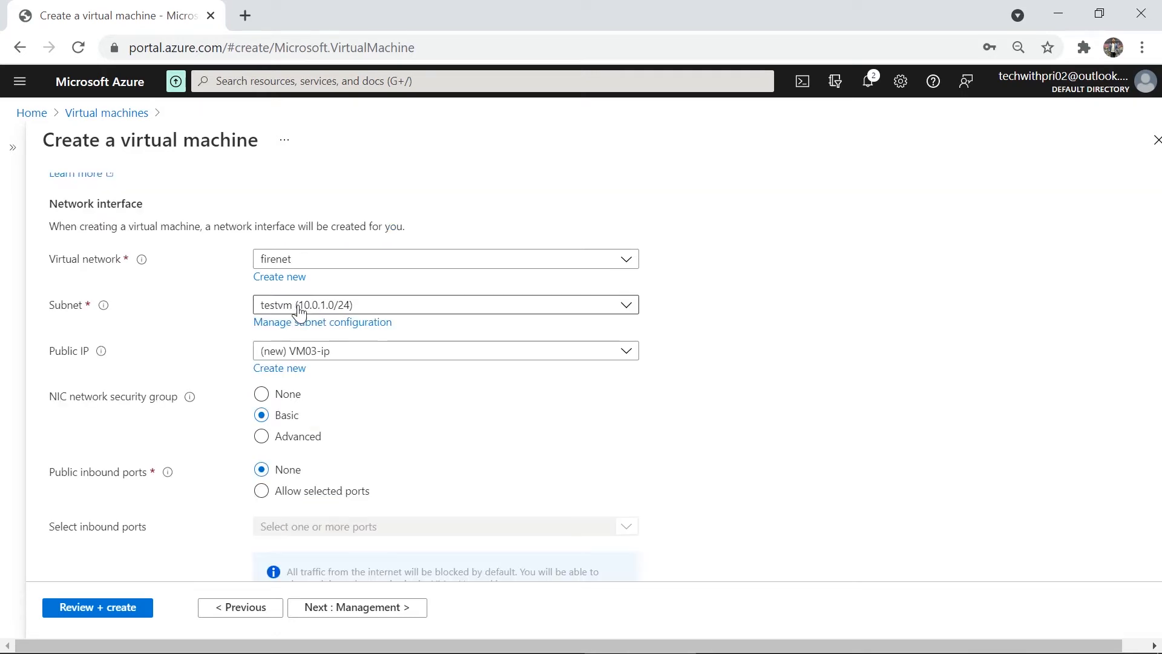
pyautogui.scroll(-1, 376, 307)
pyautogui.scroll(-2, 396, 288)
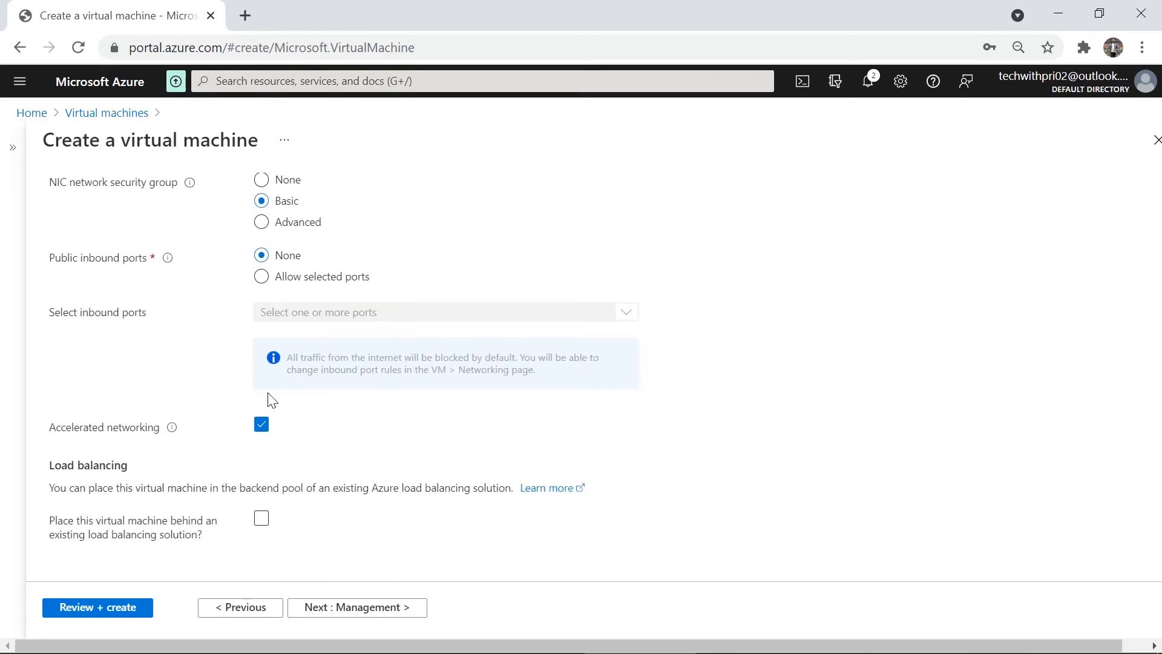
pyautogui.click(101, 607)
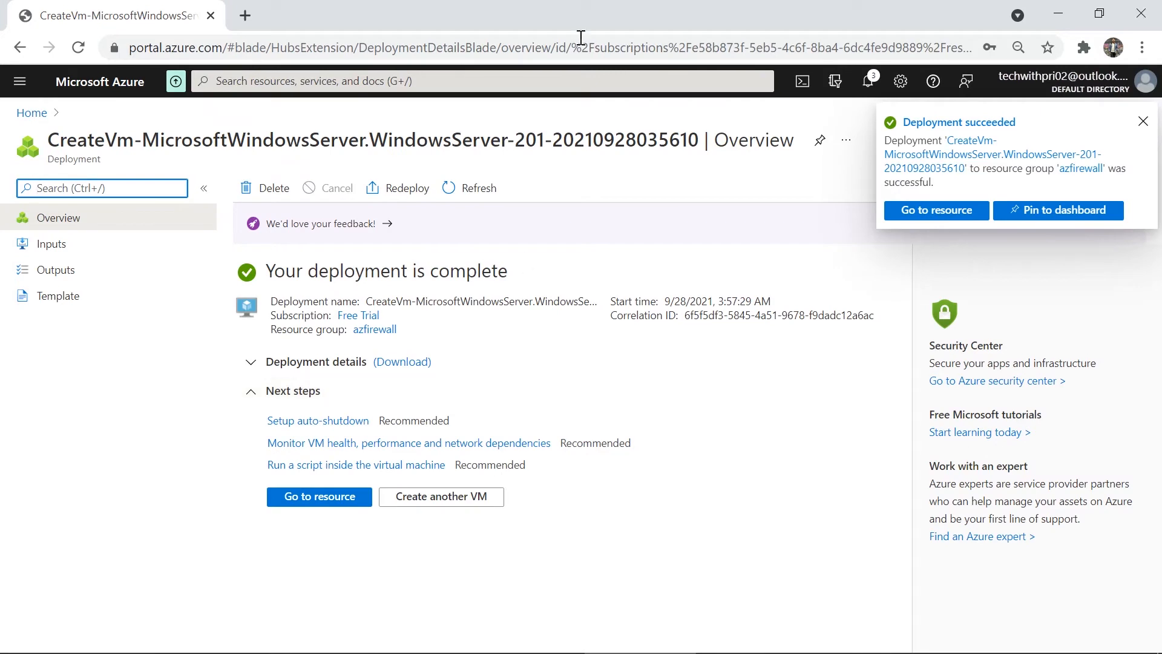
# Step: Open the deployed VM03 overview, showing private IP 10.0.1.4 on firenet/testvm
pyautogui.click(1143, 121)
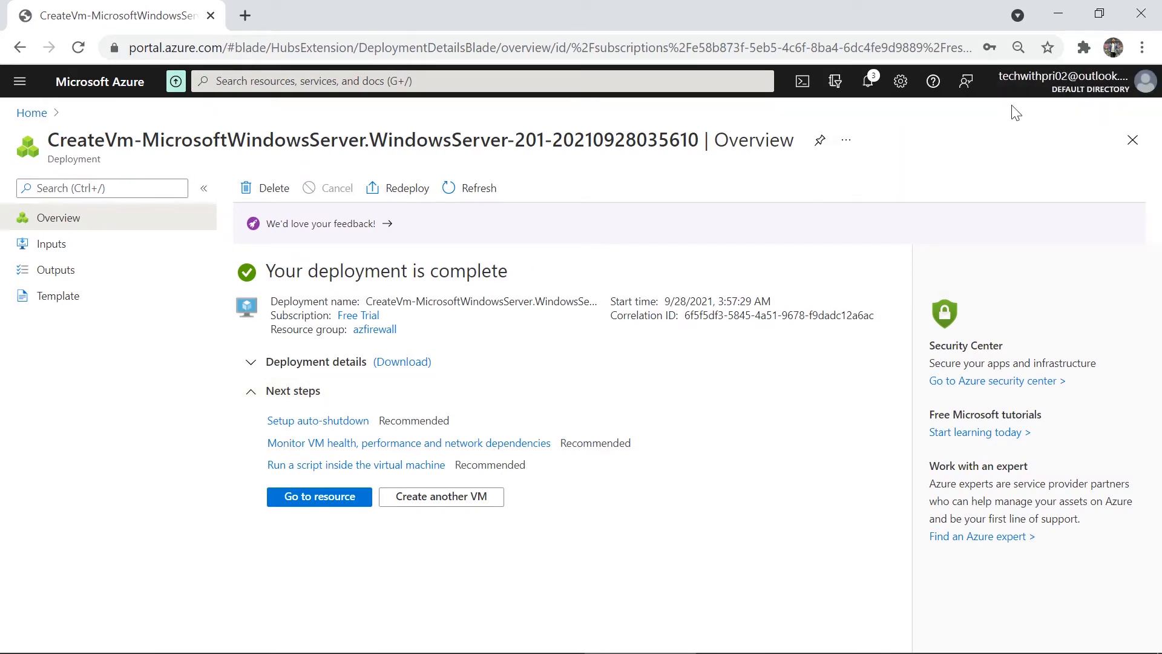
pyautogui.click(342, 502)
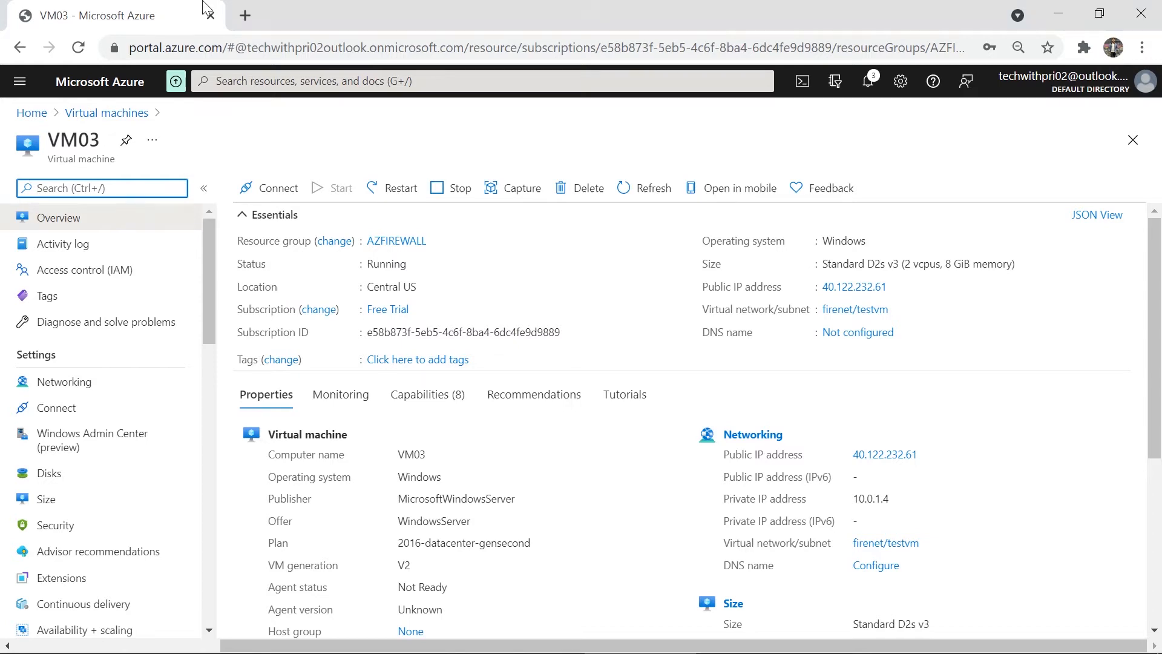
pyautogui.click(302, 88)
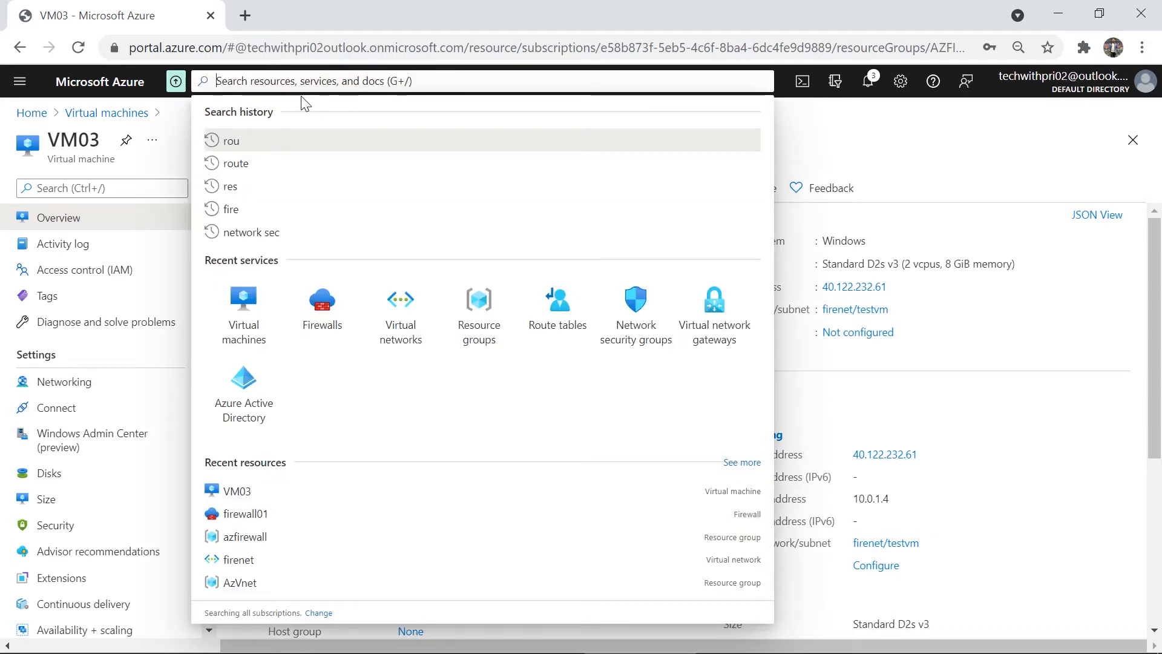
# Step: Start a new route table in resource group azfirewall, region Central US
pyautogui.write('route')
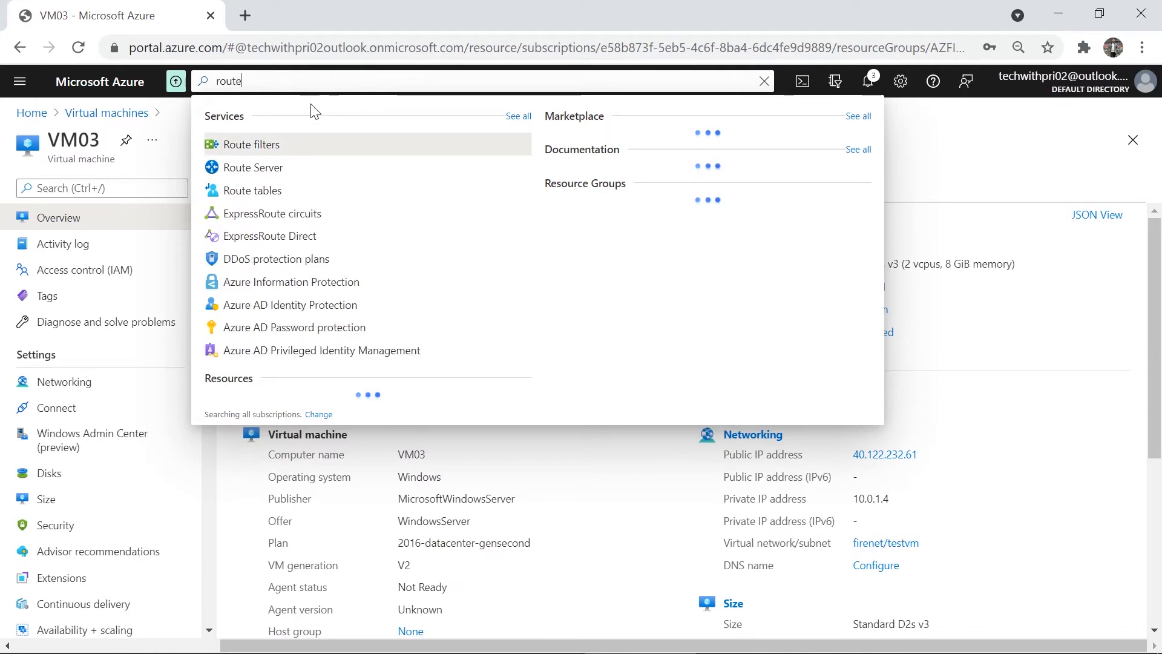
pyautogui.click(306, 190)
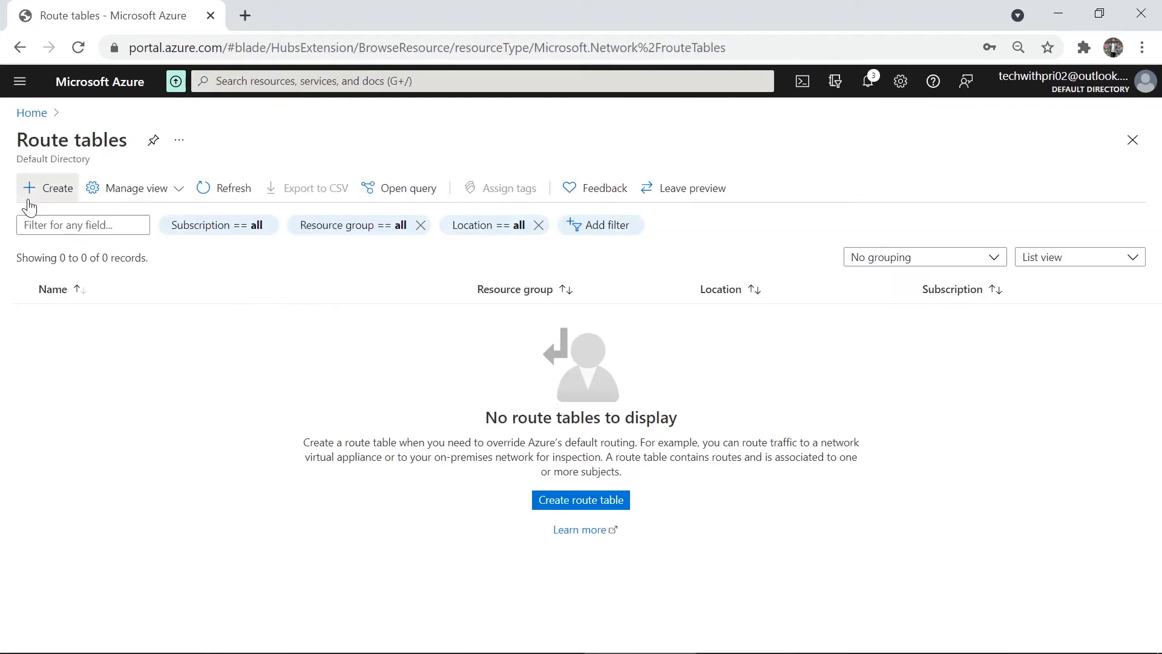
pyautogui.click(30, 189)
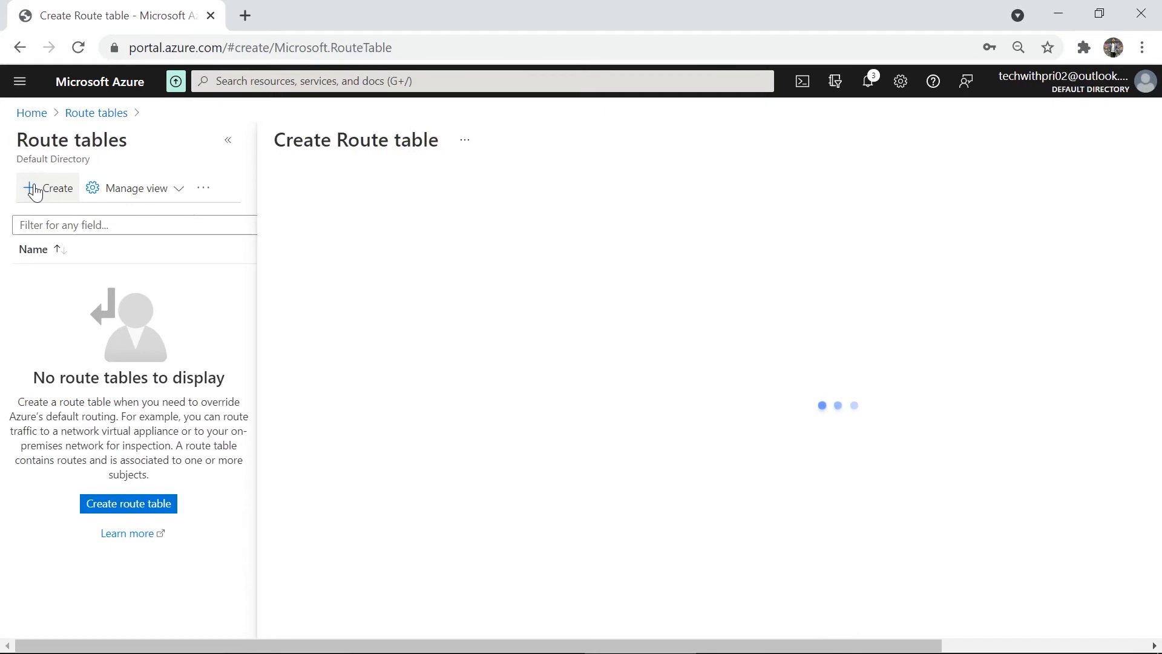
pyautogui.click(596, 339)
pyautogui.click(548, 392)
pyautogui.click(531, 414)
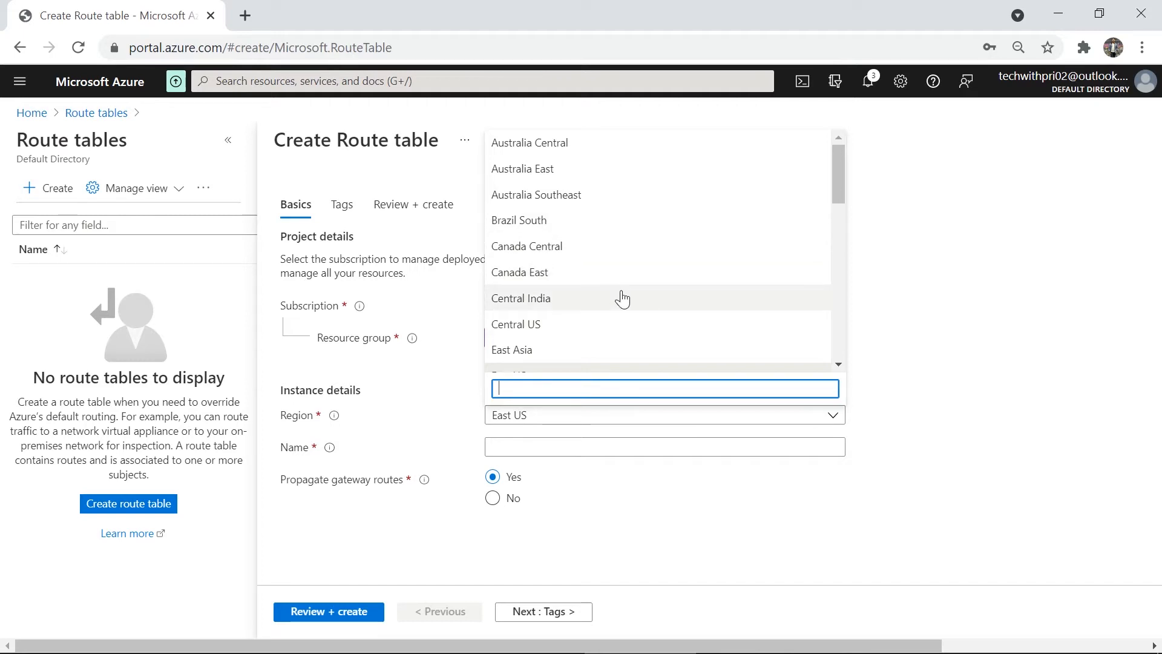
pyautogui.click(596, 323)
# Step: Name it azroute, turn gateway route propagation off, and create it
pyautogui.click(557, 446)
pyautogui.write('azroute')
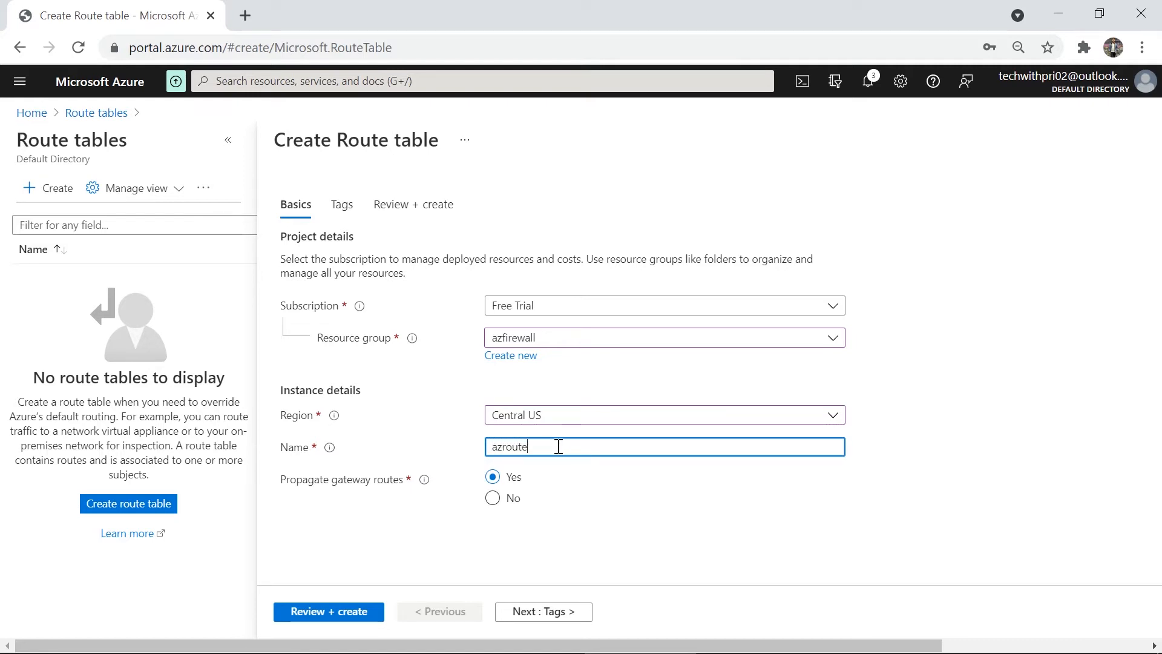
pyautogui.click(494, 499)
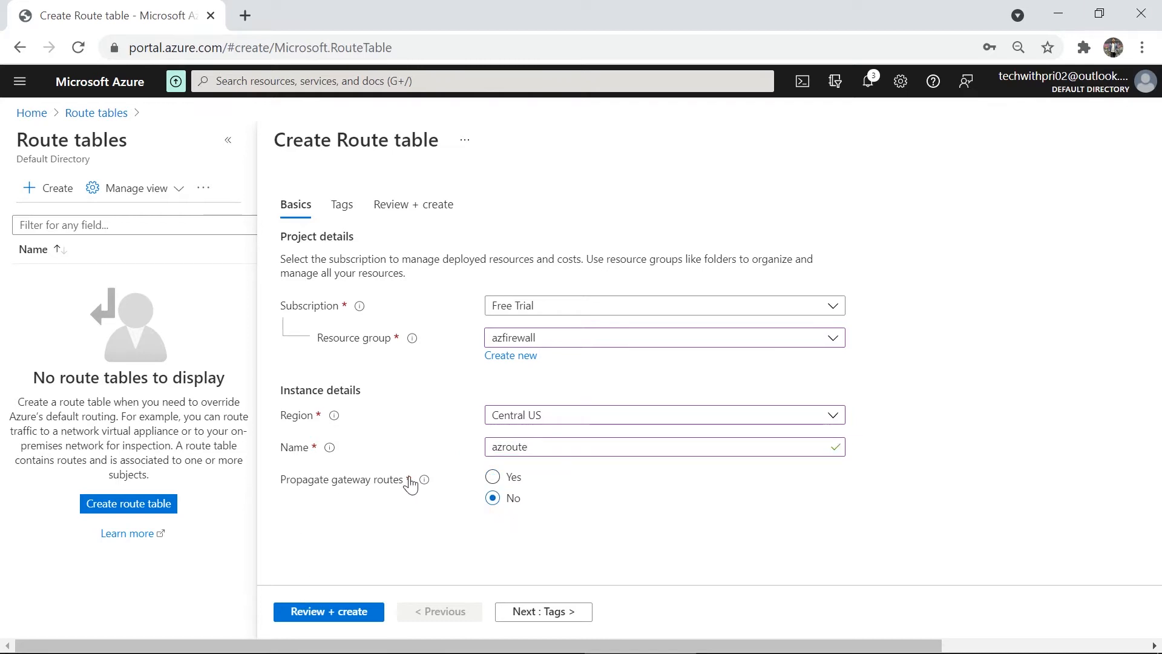
pyautogui.moveTo(423, 480)
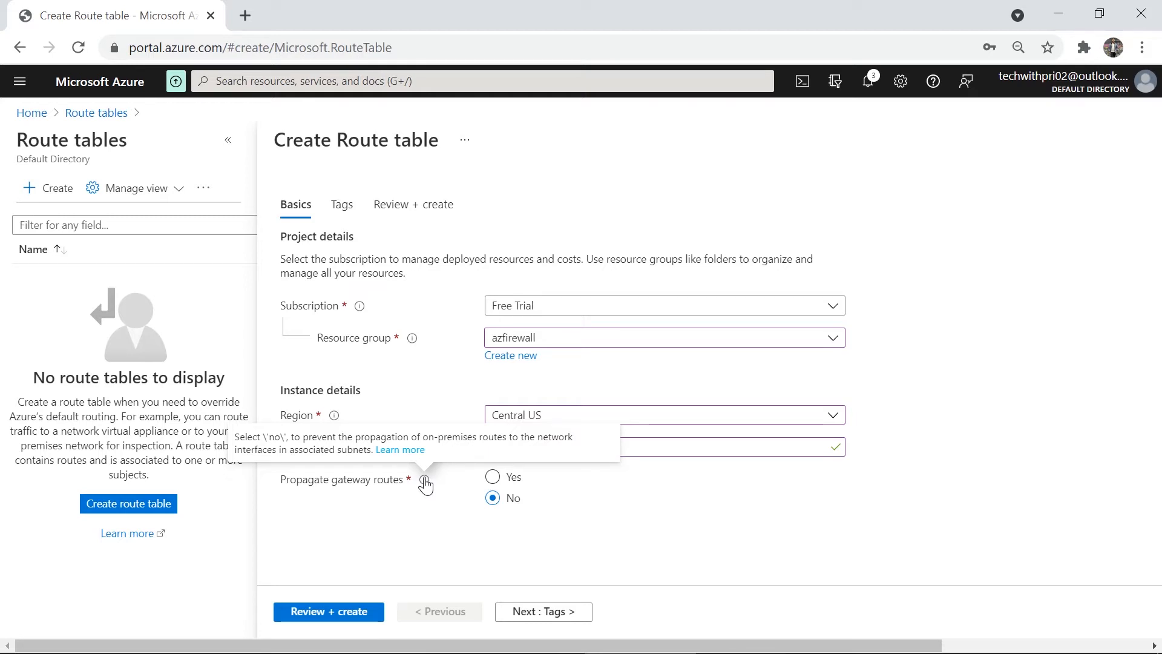
pyautogui.click(324, 611)
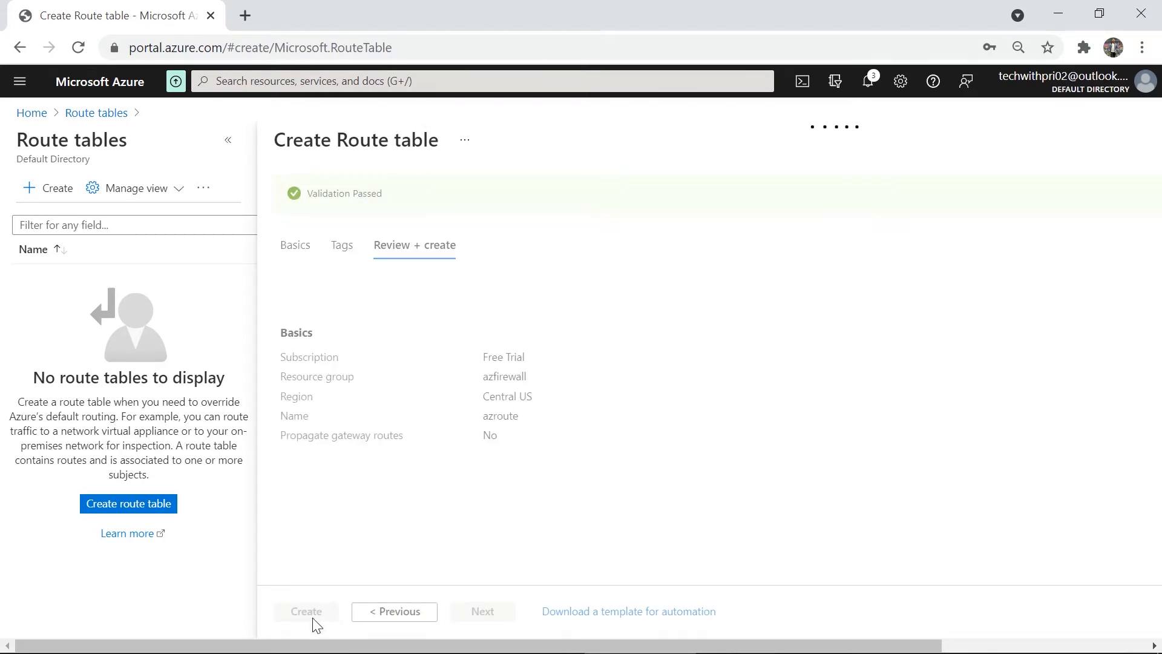
pyautogui.click(319, 611)
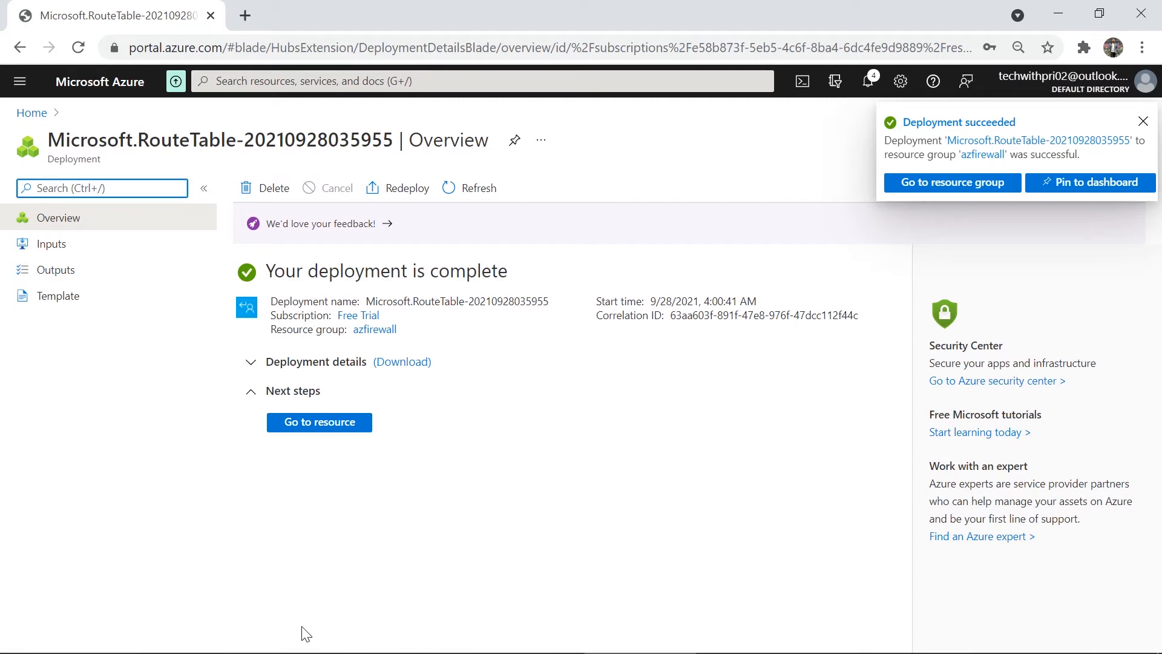
# Step: Associate the azroute route table with the testvm subnet of virtual network firenet
pyautogui.click(1140, 123)
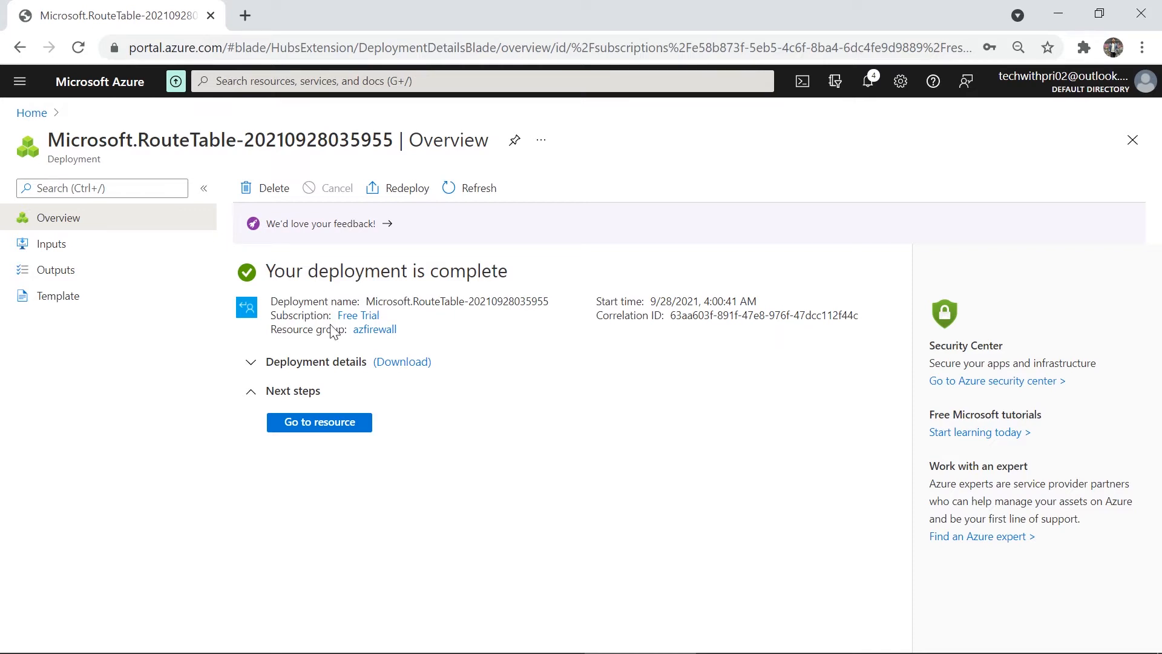
pyautogui.click(319, 421)
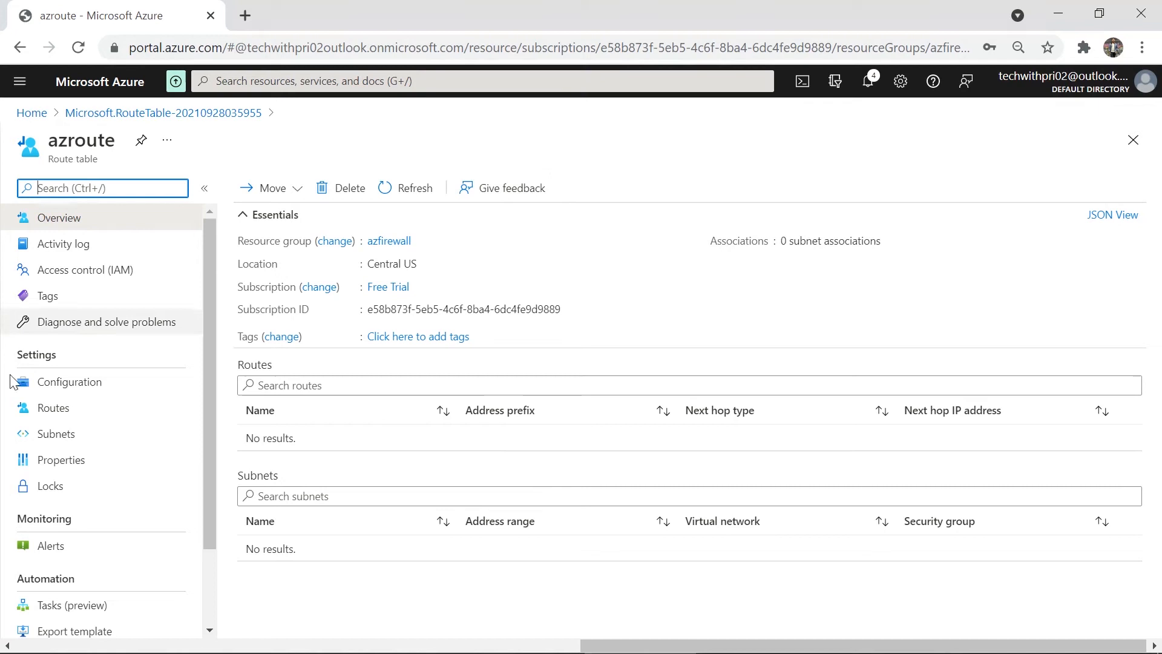
pyautogui.click(99, 445)
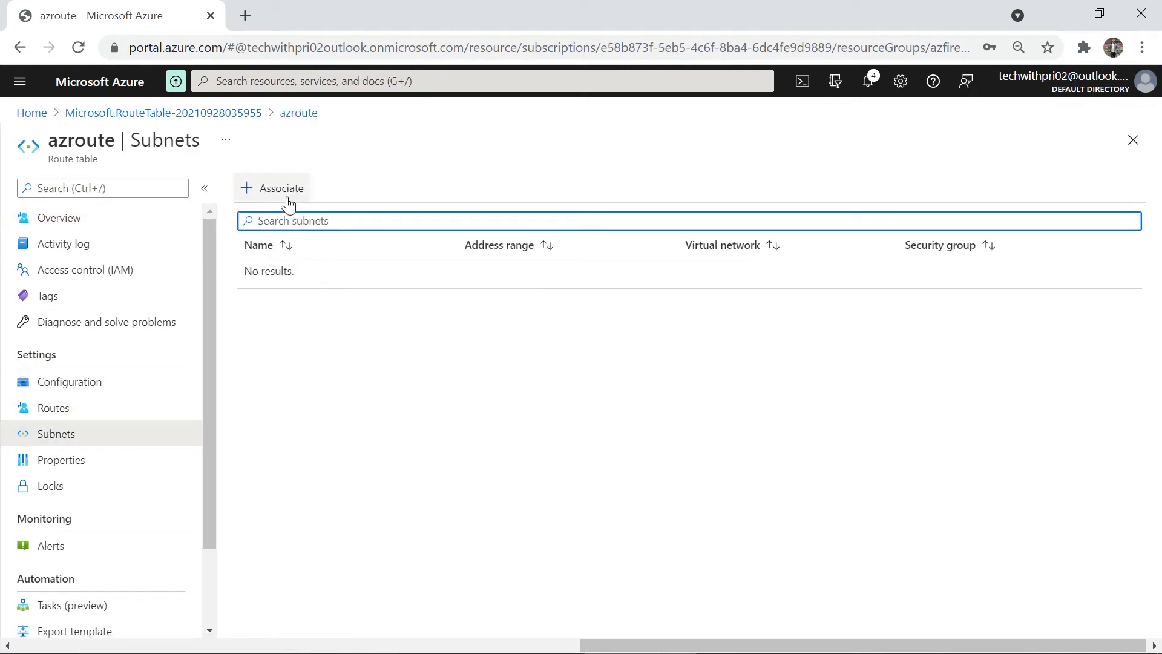
pyautogui.click(288, 200)
pyautogui.click(749, 202)
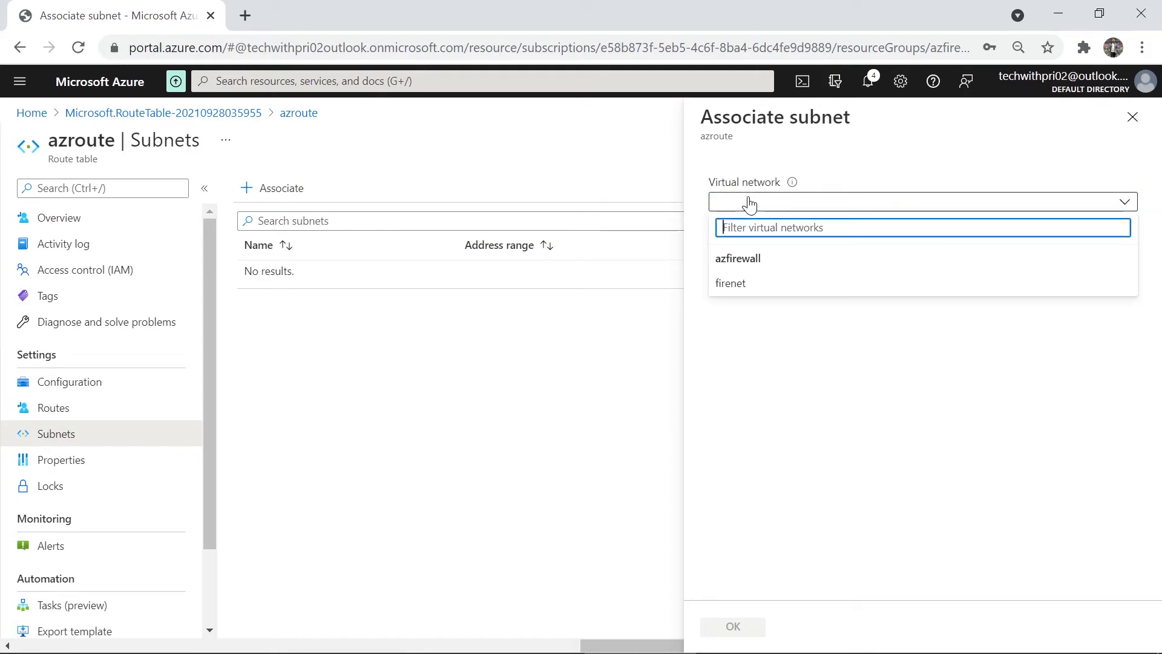
pyautogui.click(749, 284)
pyautogui.click(777, 255)
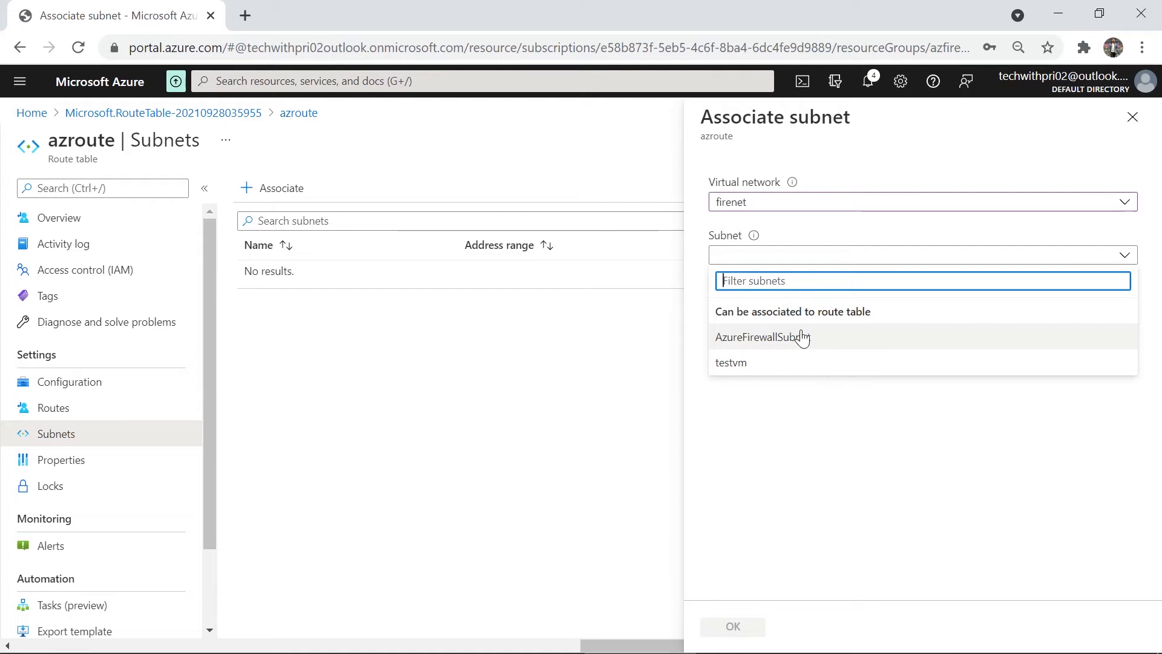
pyautogui.click(745, 371)
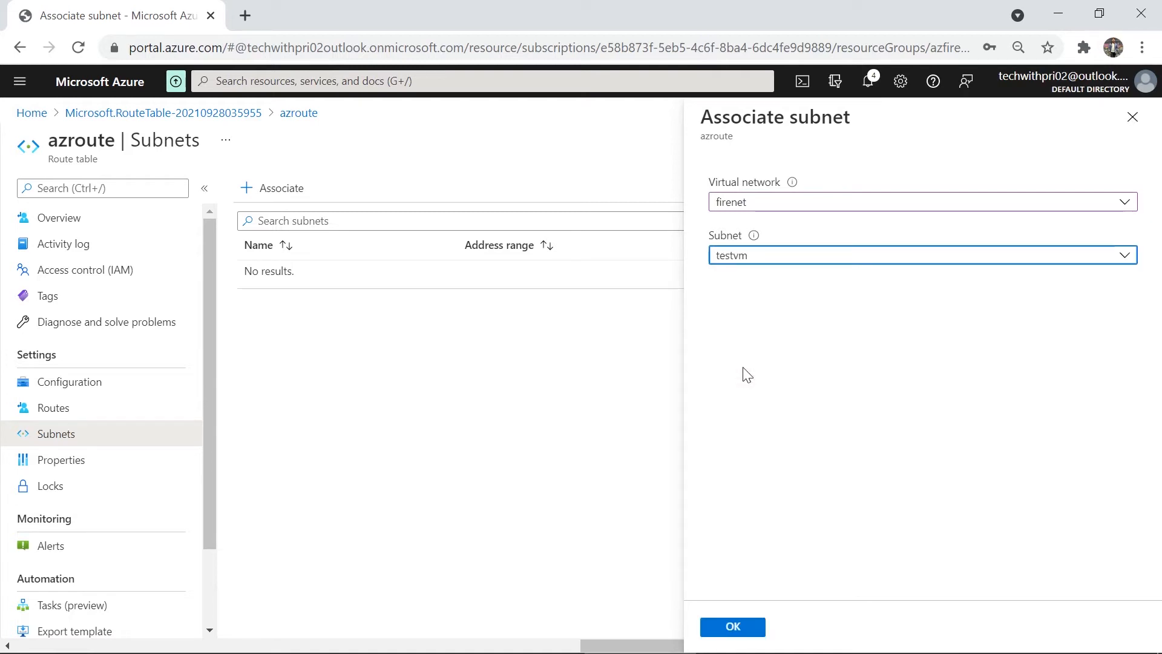
pyautogui.click(734, 627)
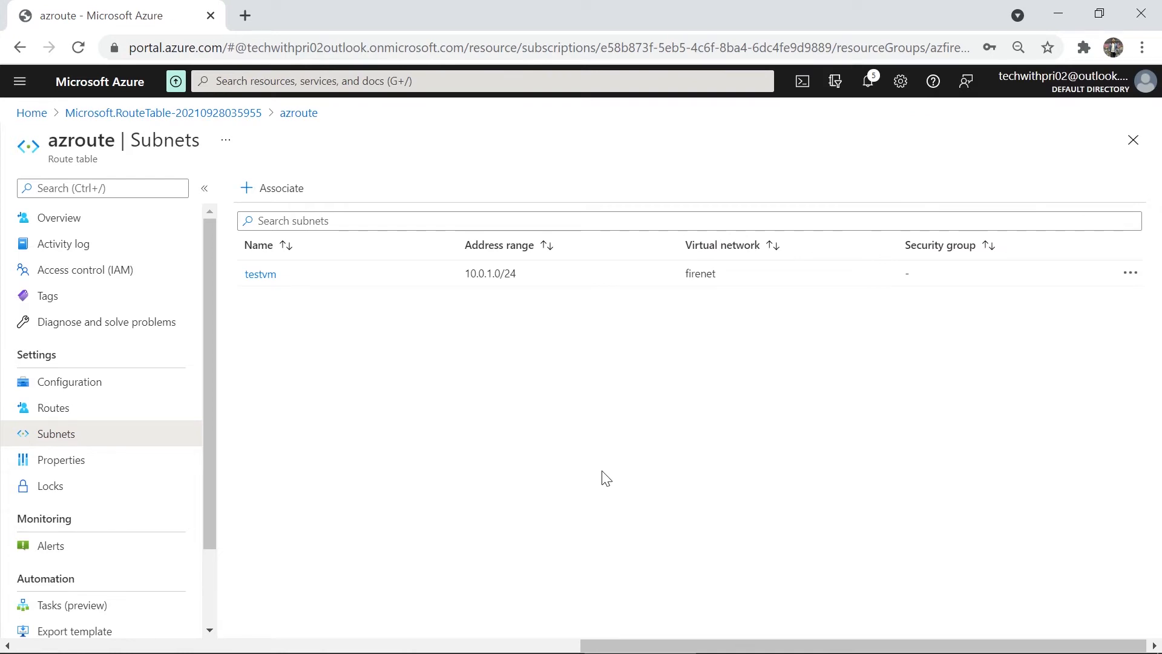
# Step: Begin a new azroute route with address prefix 0.0.0.0/0 and next hop type Virtual appliance
pyautogui.click(102, 408)
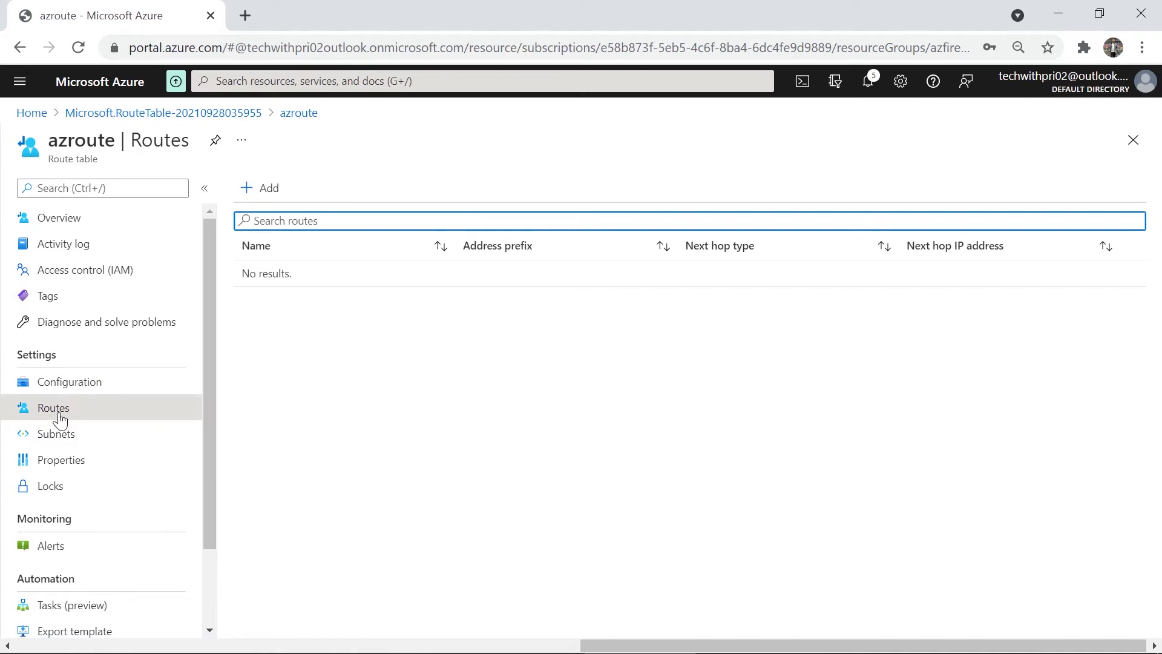
pyautogui.click(264, 195)
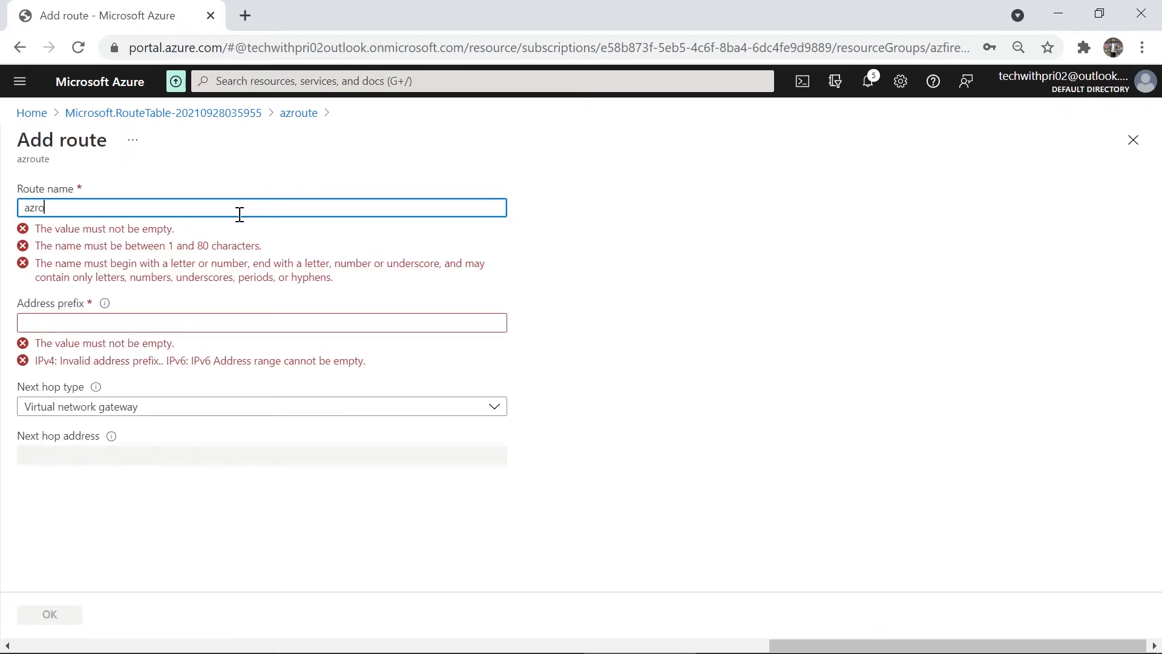
pyautogui.click(111, 258)
pyautogui.write('0.')
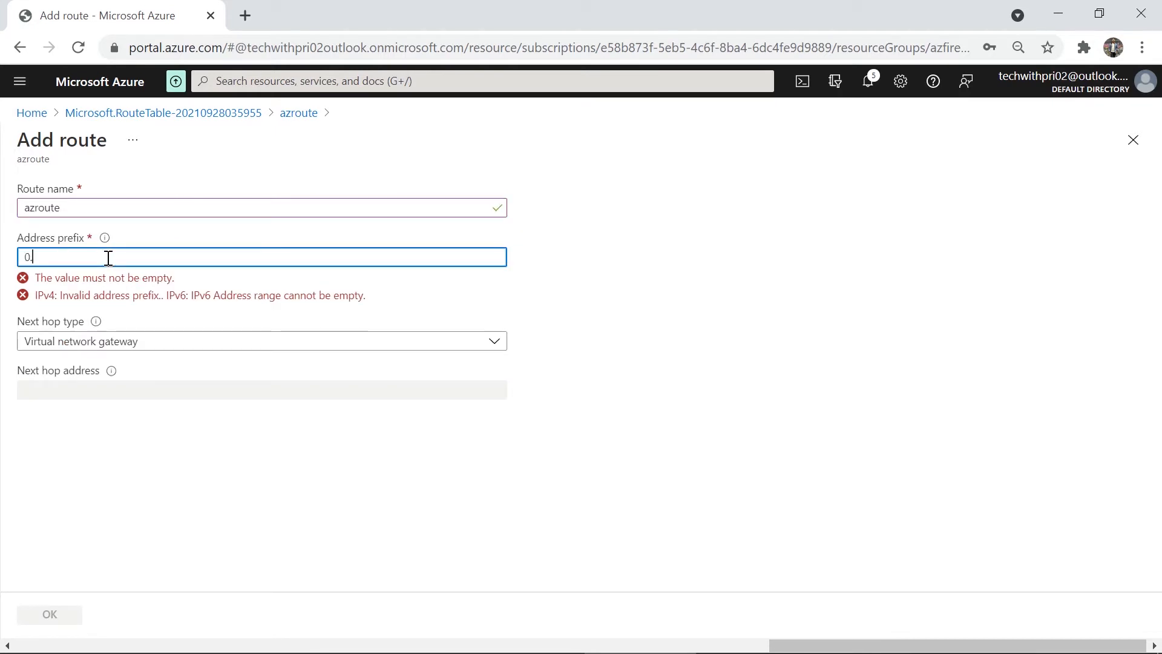
pyautogui.write('0.0.0')
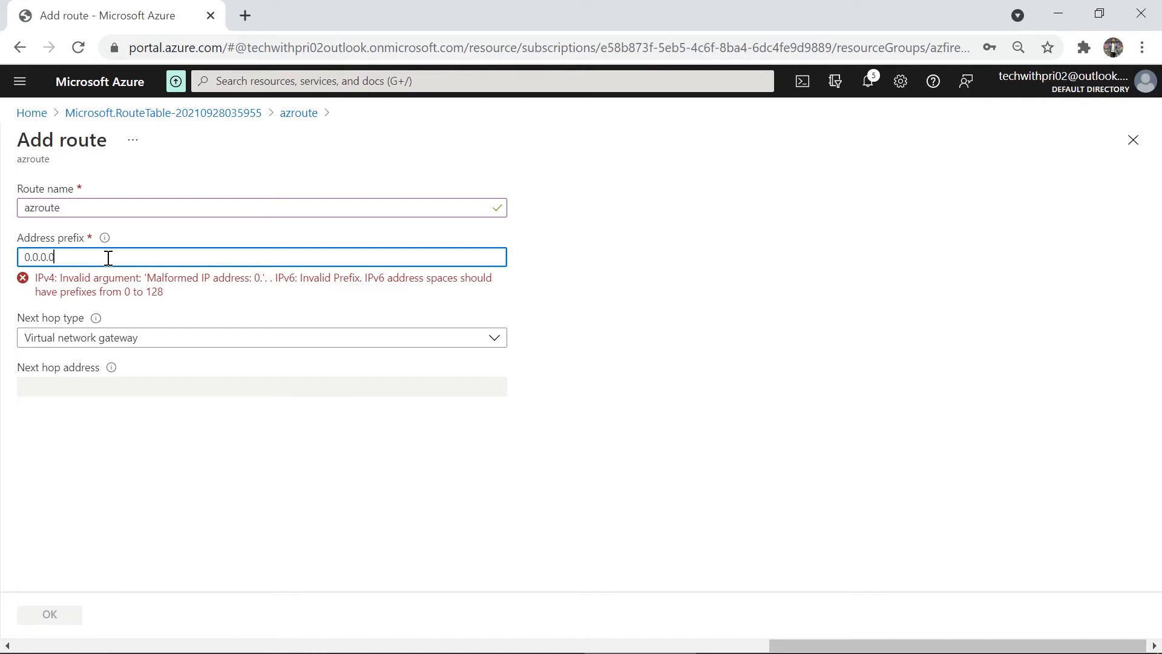
pyautogui.write('/0')
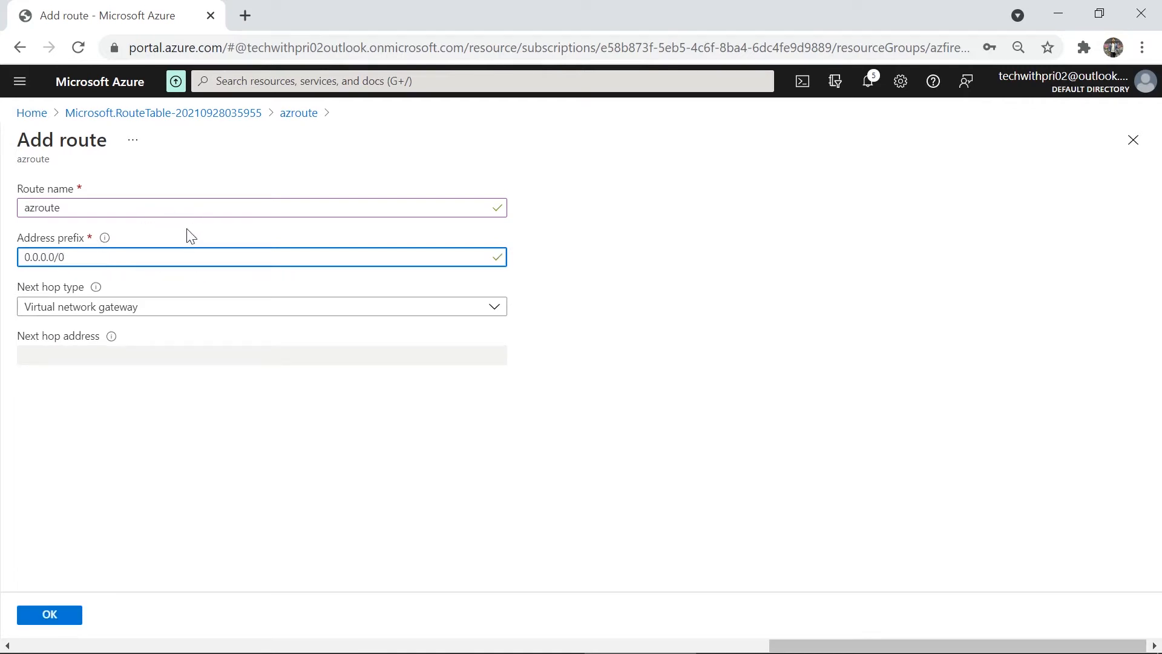
pyautogui.click(172, 318)
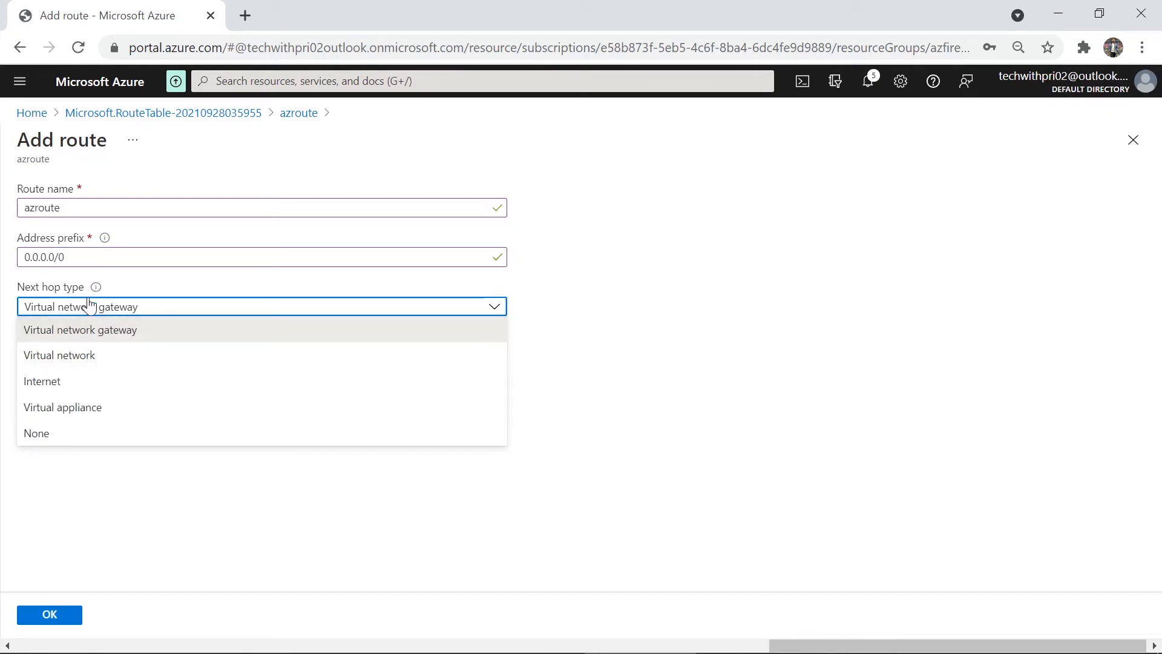
pyautogui.click(63, 407)
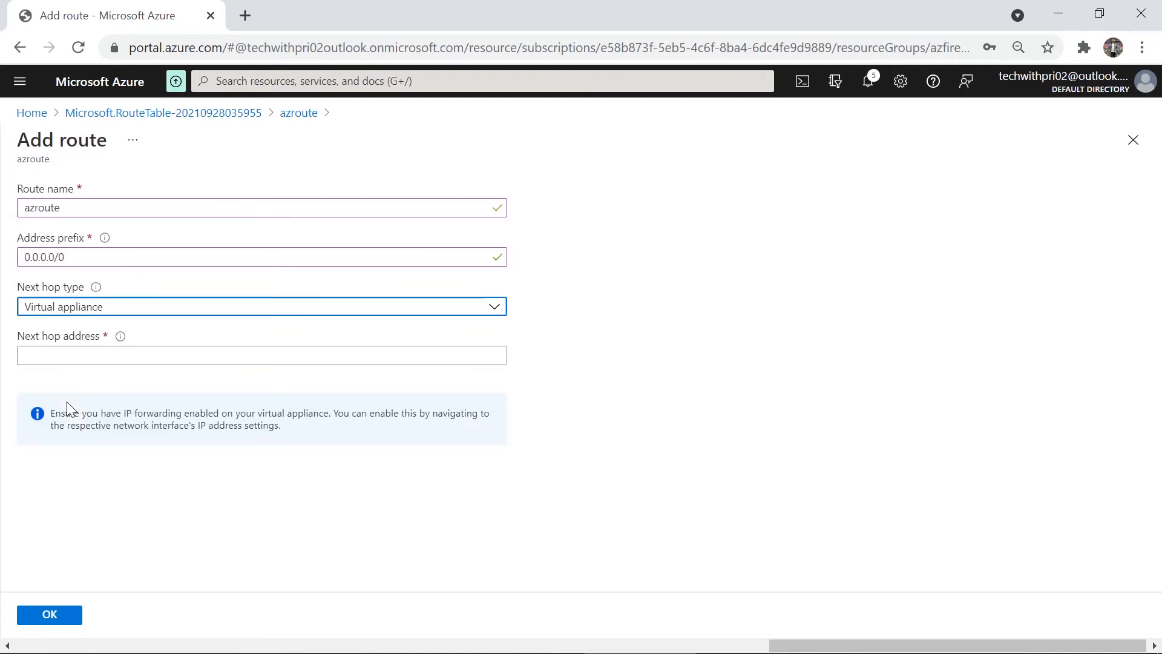
pyautogui.click(103, 306)
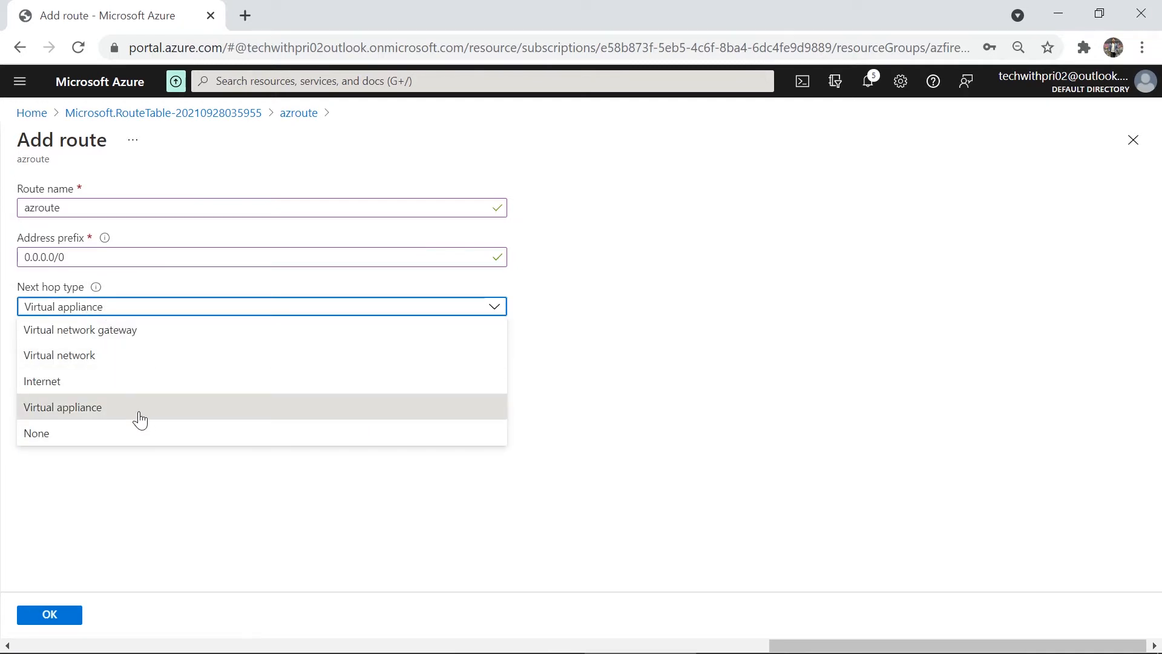
pyautogui.click(602, 364)
pyautogui.click(305, 352)
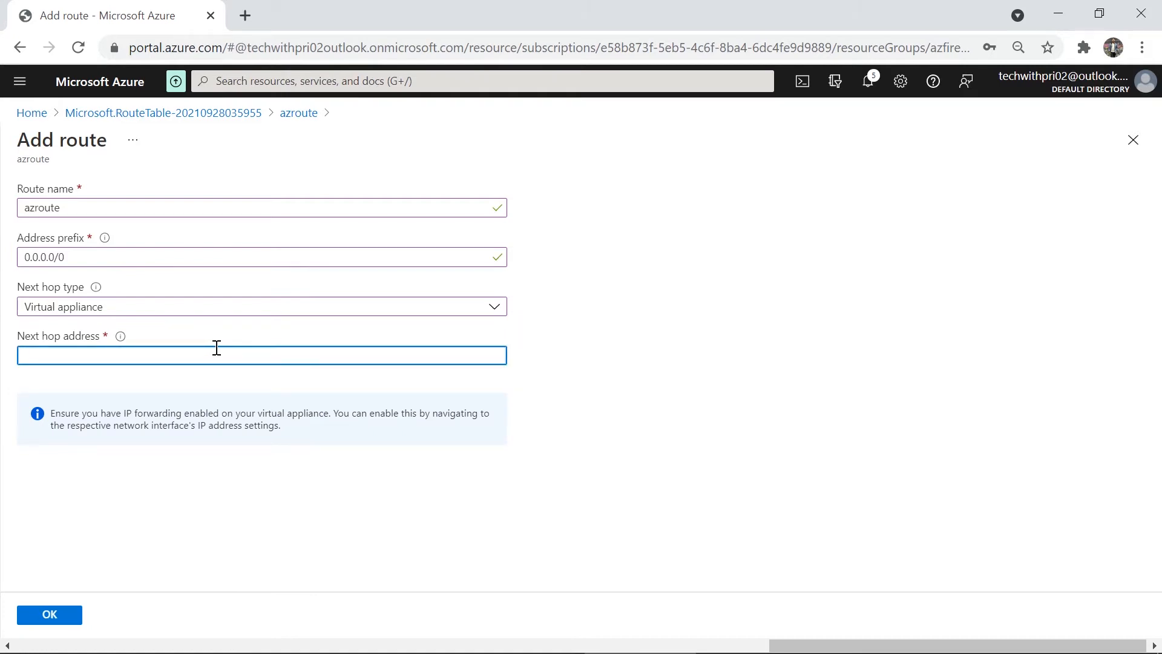
pyautogui.rightClick(132, 19)
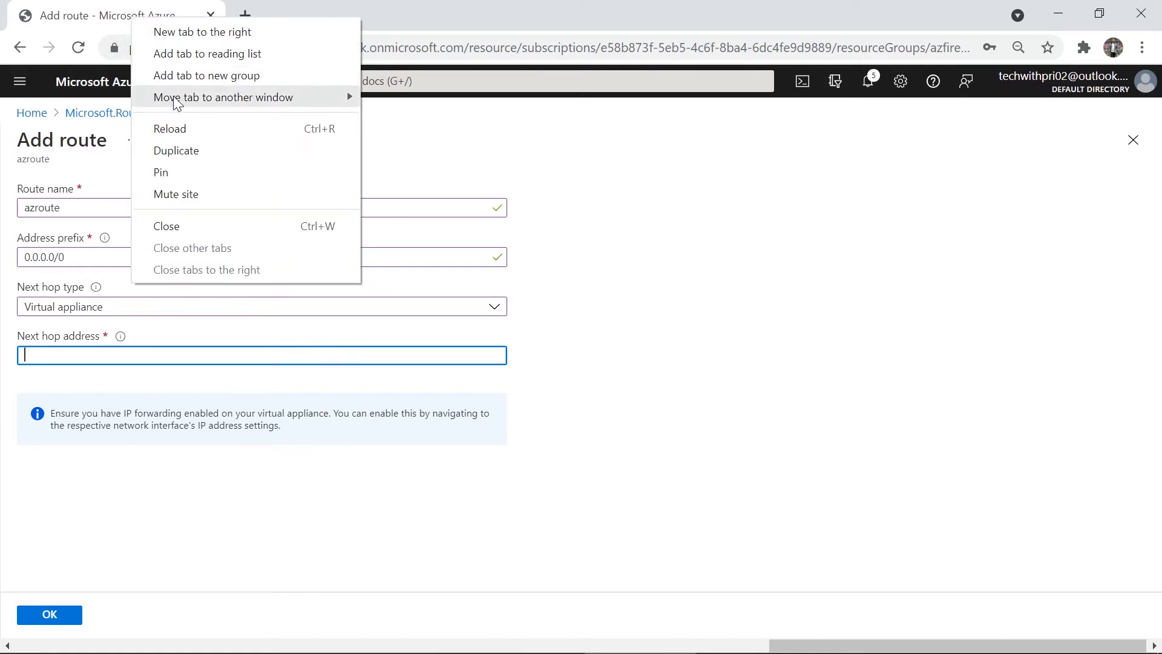
# Step: Duplicate the Add route tab and show the Firewalls list in the new tab
pyautogui.click(184, 149)
pyautogui.click(166, 16)
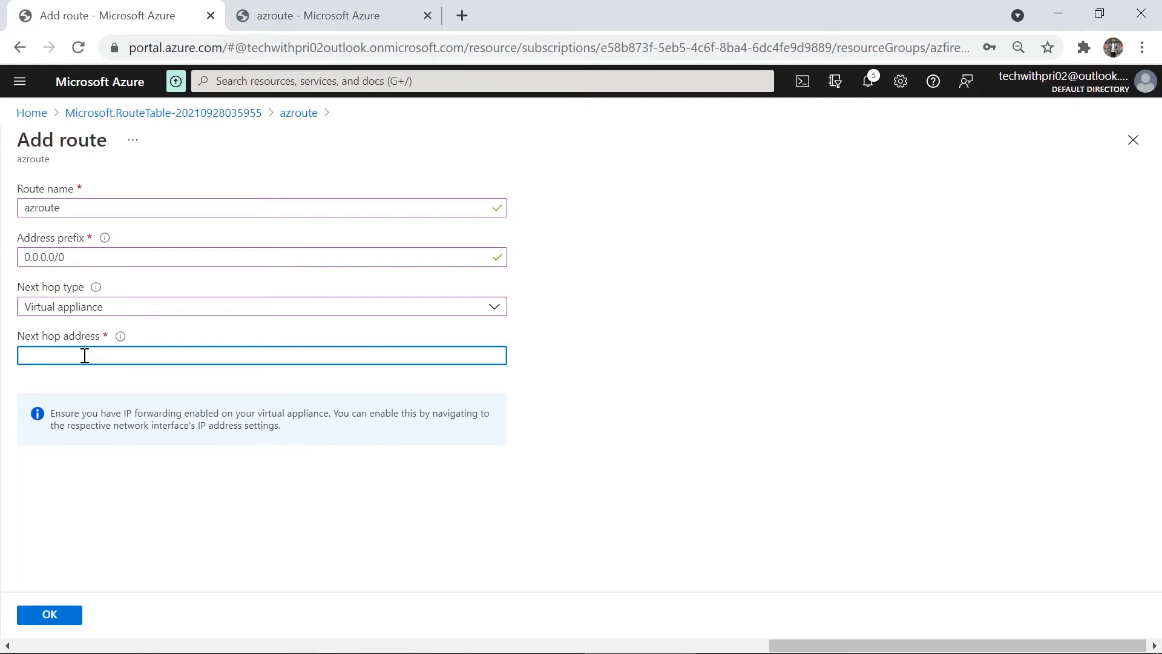
pyautogui.click(305, 15)
pyautogui.click(310, 81)
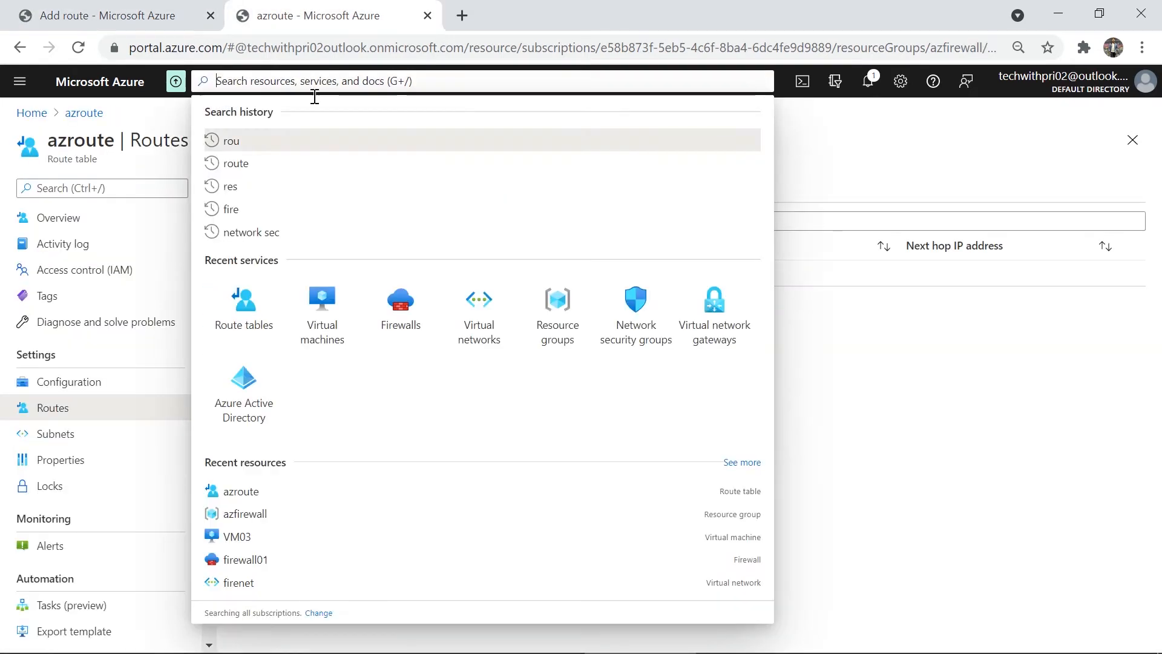
pyautogui.click(402, 308)
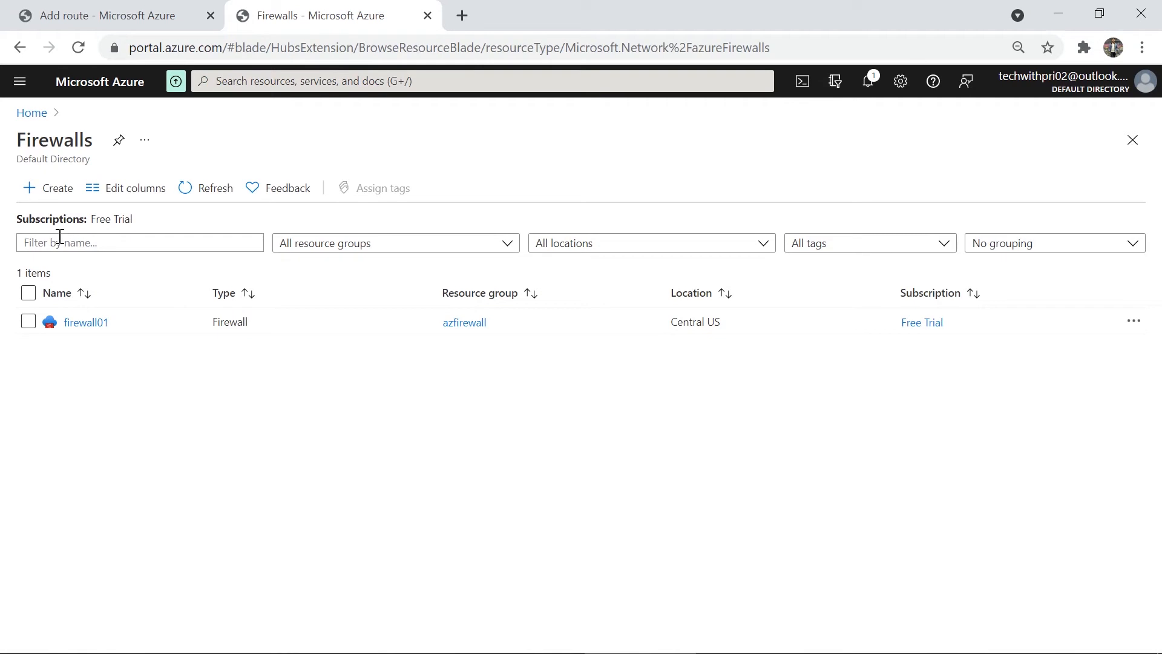
# Step: Copy firewall01's private IP 10.0.0.4 into the route's next hop address and save the route
pyautogui.click(85, 323)
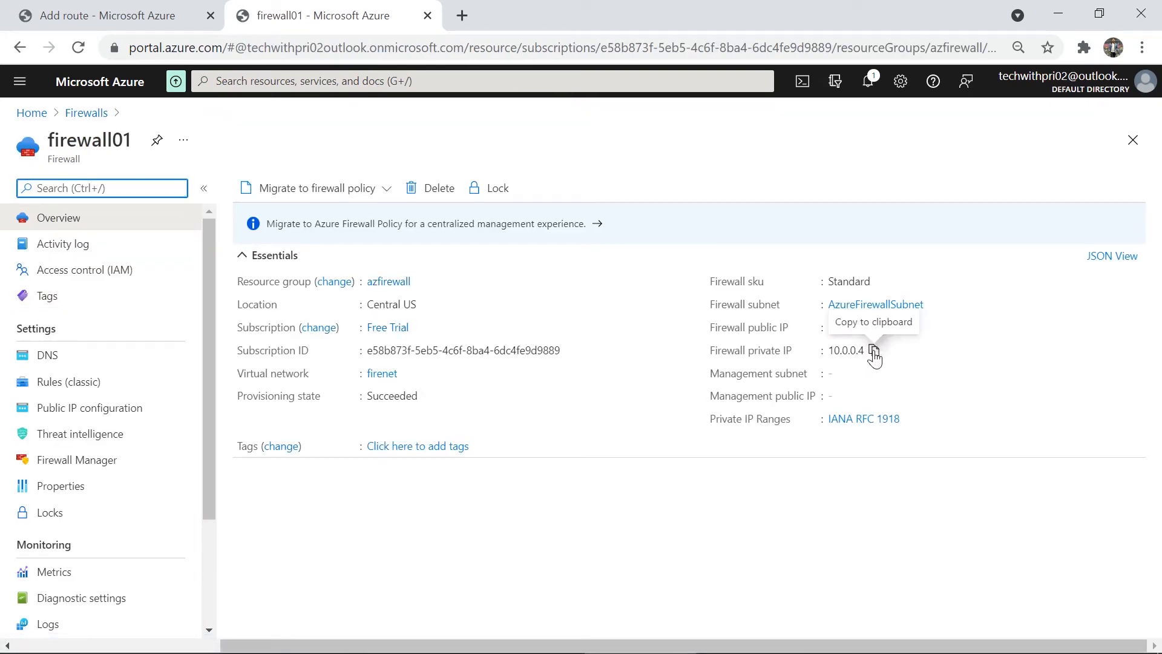
pyautogui.click(874, 351)
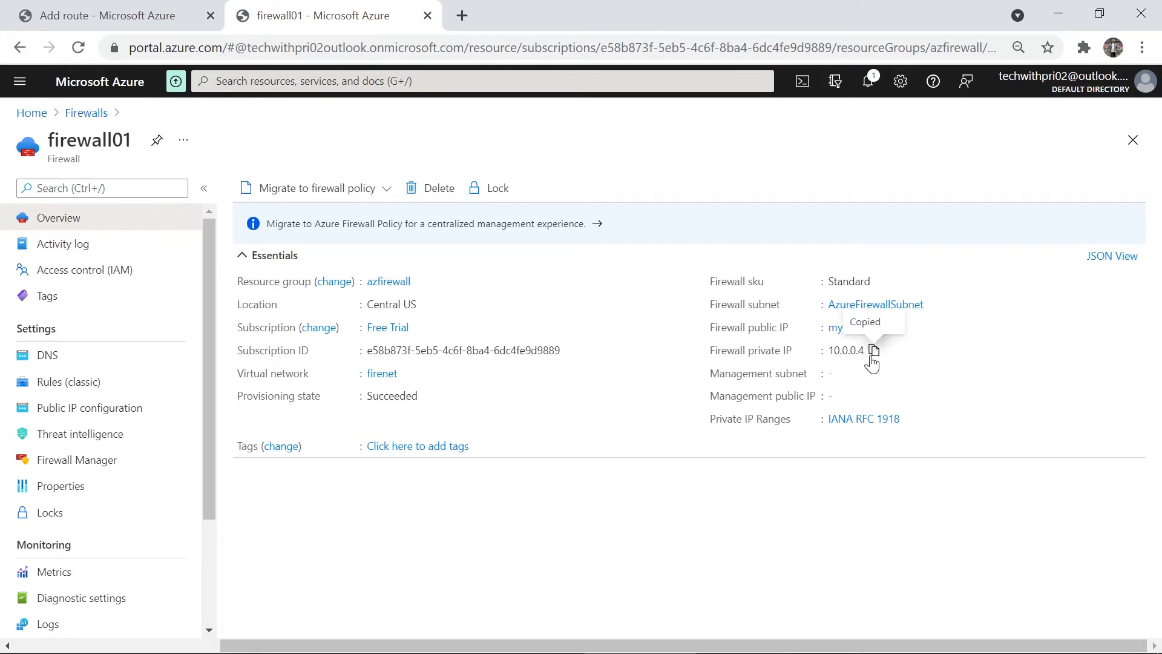
pyautogui.click(195, 13)
pyautogui.hotkey('ctrl', 'v')
pyautogui.click(55, 613)
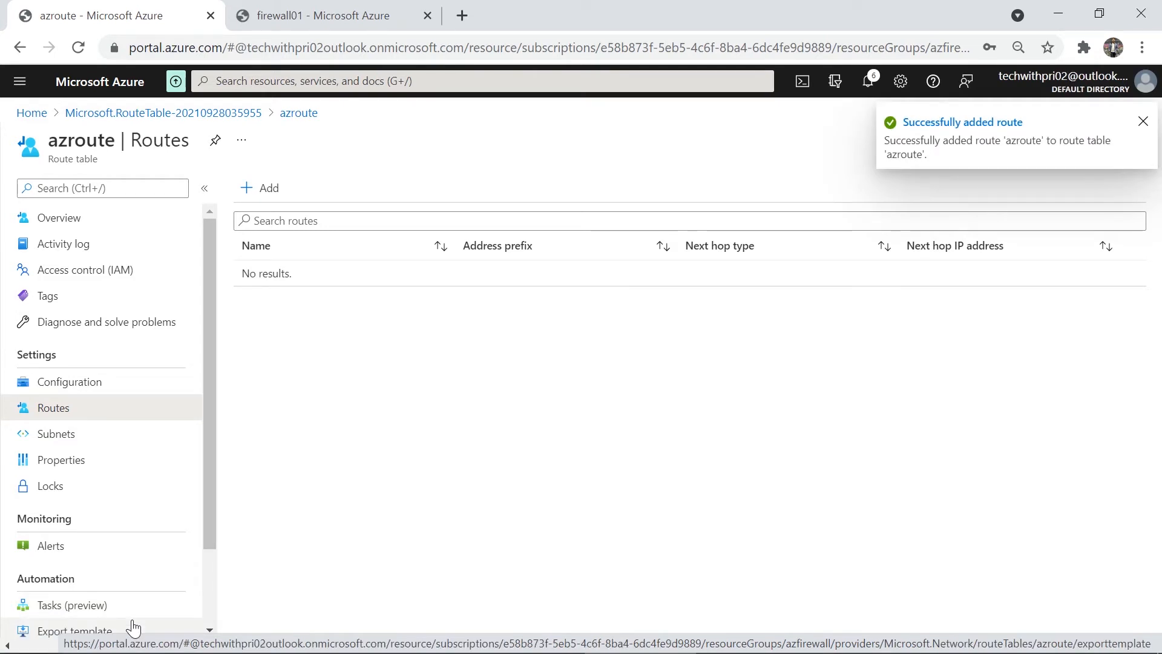
pyautogui.click(1142, 123)
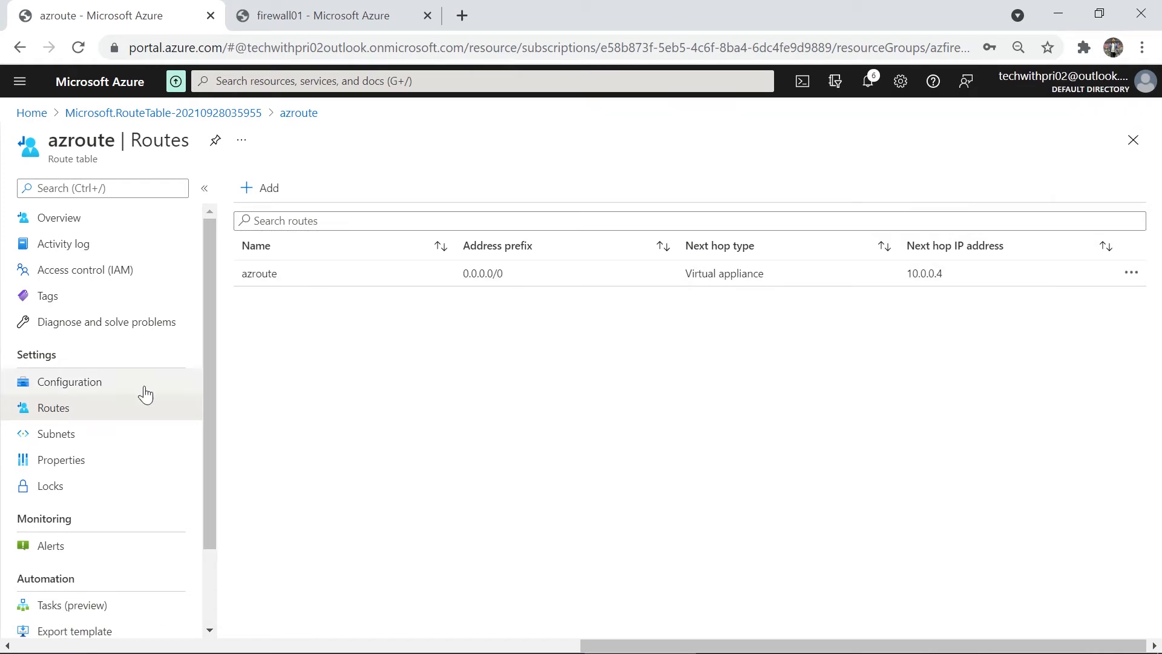
pyautogui.scroll(-2, 135, 399)
pyautogui.scroll(2, 135, 407)
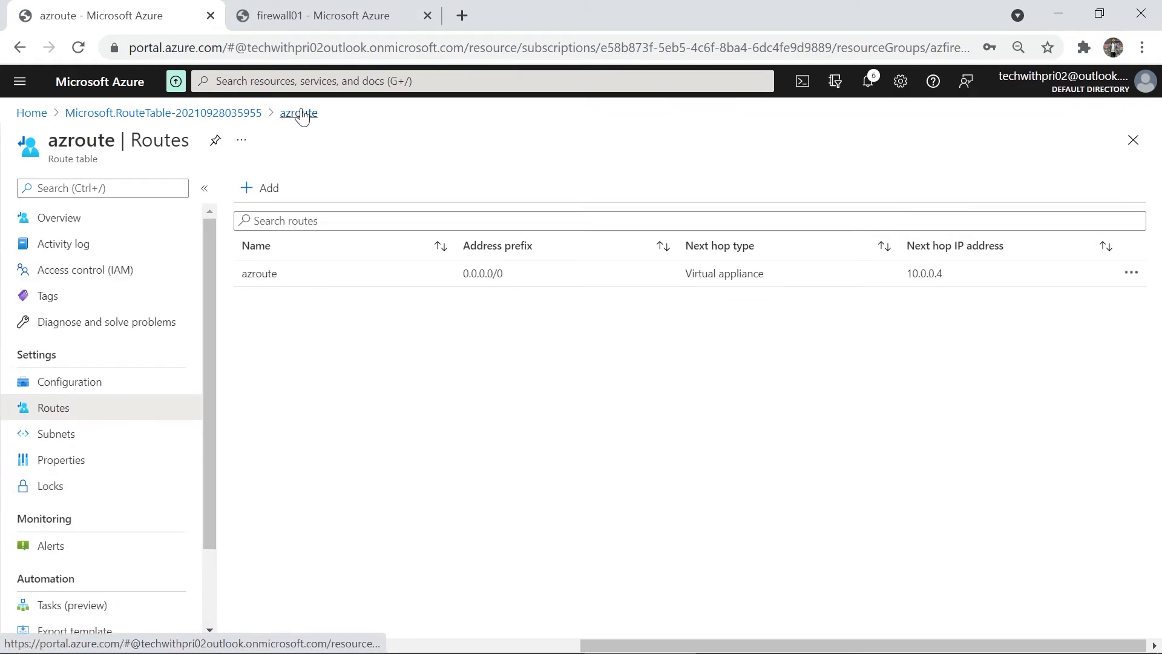
pyautogui.click(311, 83)
# Step: Show firewall01's classic rules on the Application rule collection view
pyautogui.click(382, 289)
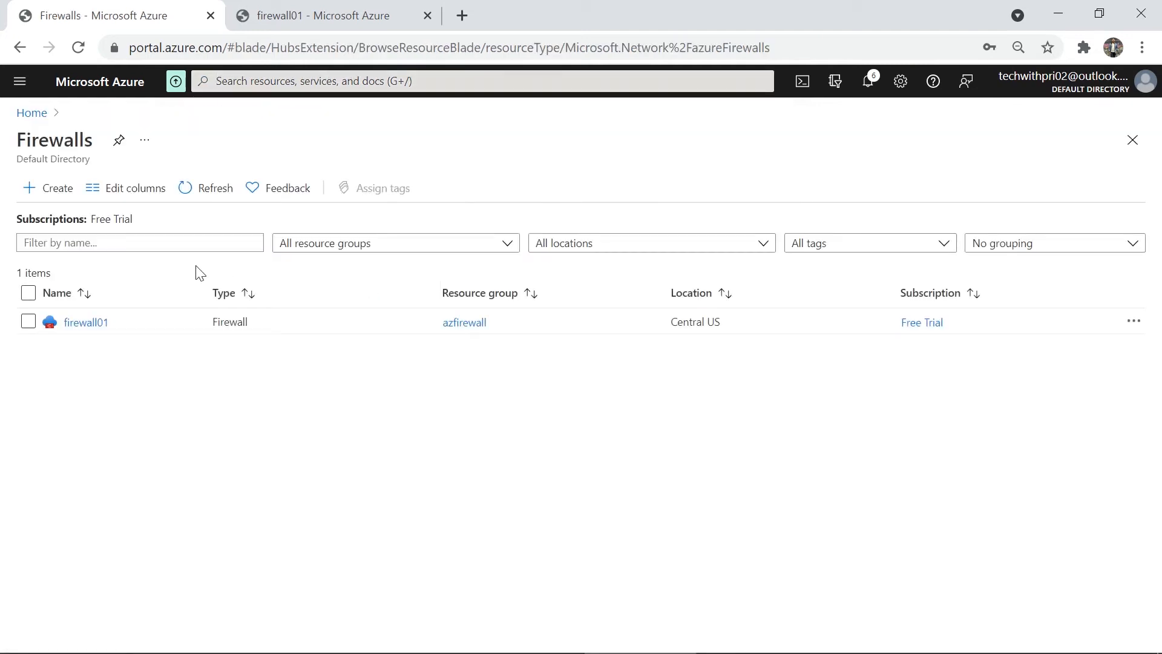
pyautogui.click(97, 322)
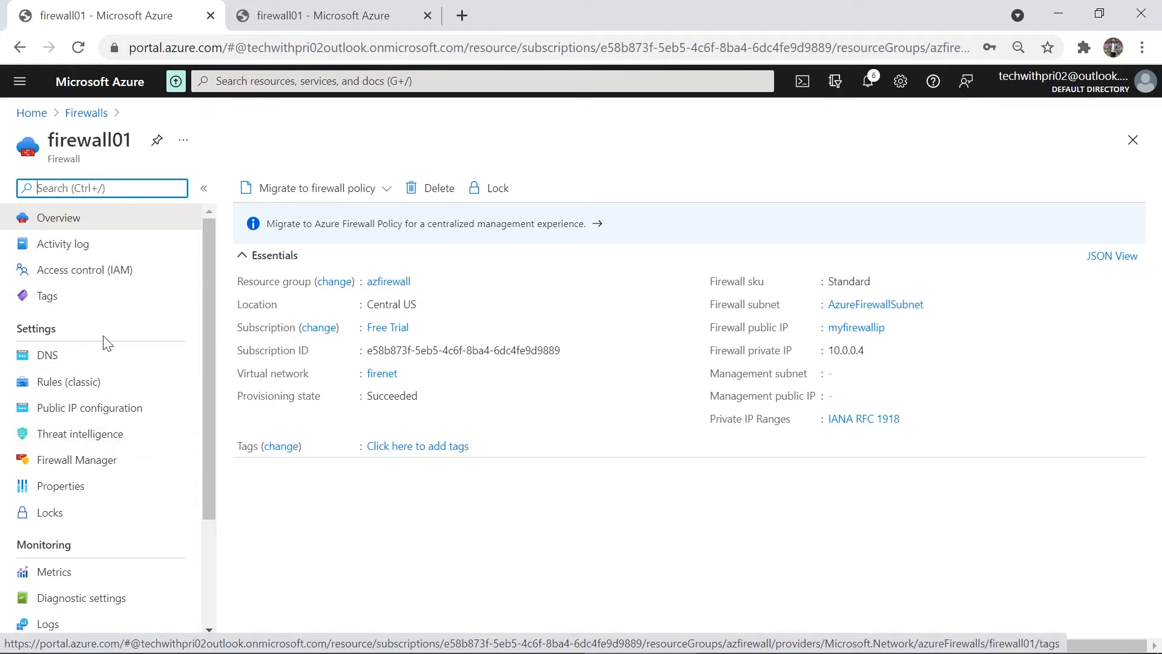
pyautogui.click(96, 386)
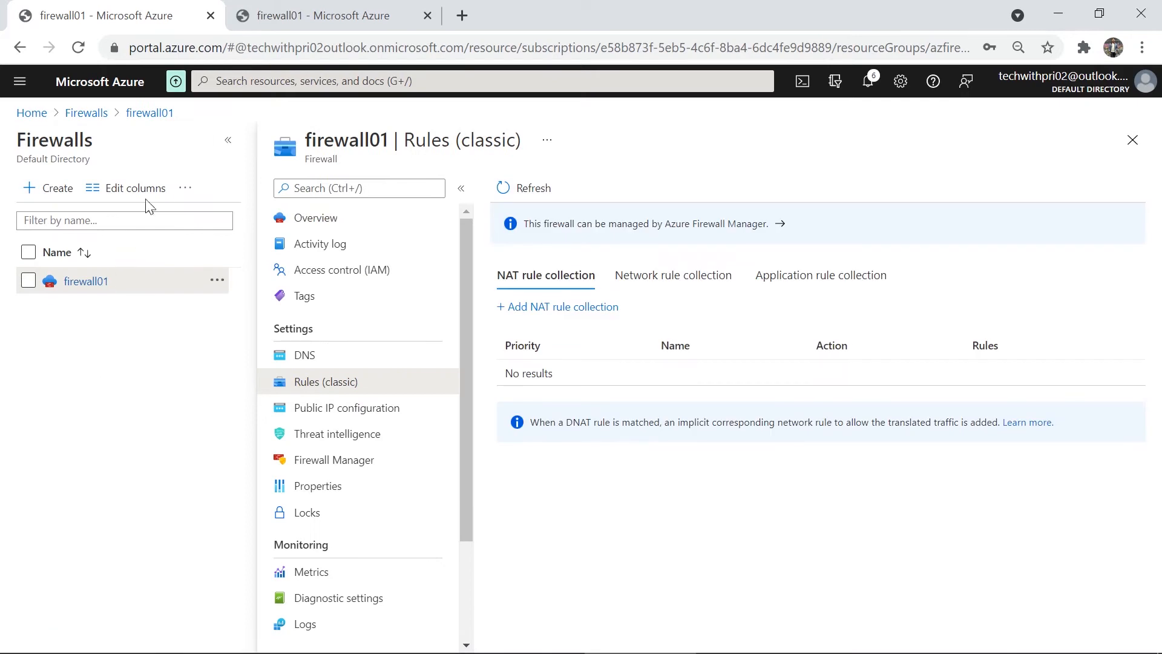
pyautogui.click(228, 141)
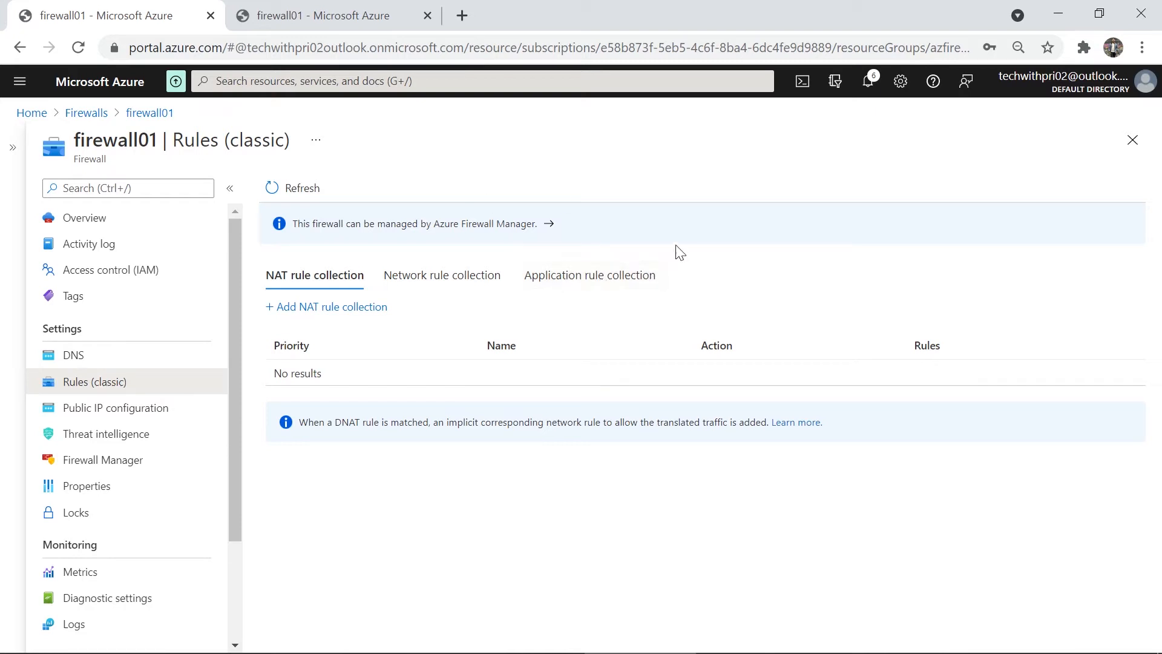
pyautogui.click(639, 275)
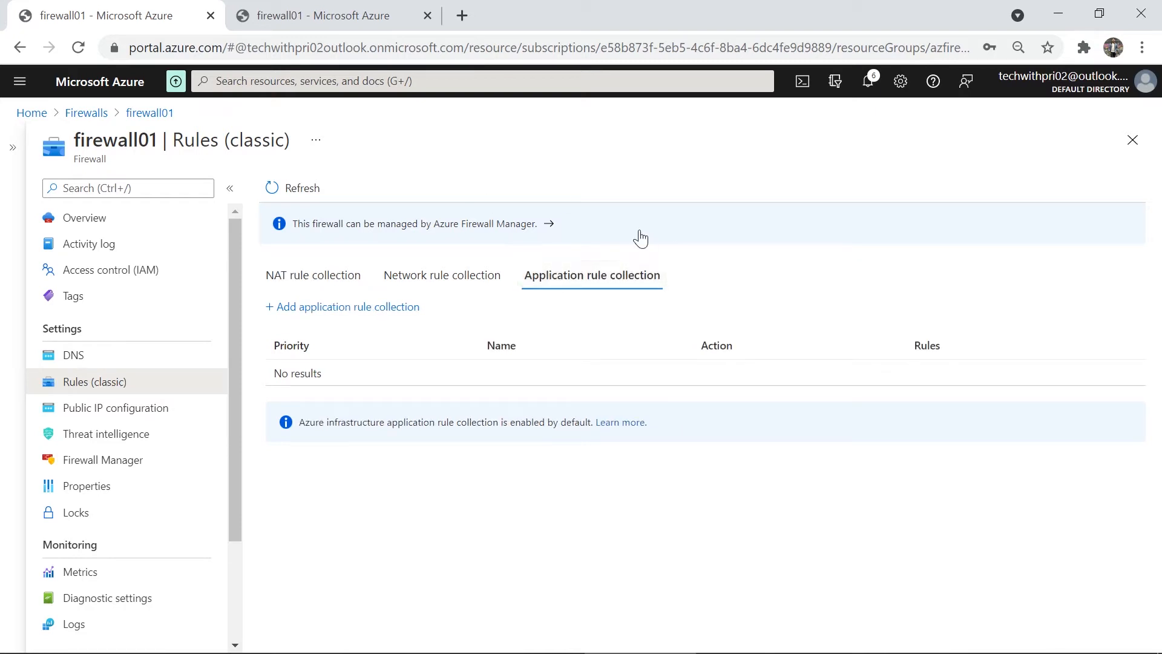
# Step: Start application rule collection allowgoogle with priority 200 and action Allow
pyautogui.click(348, 309)
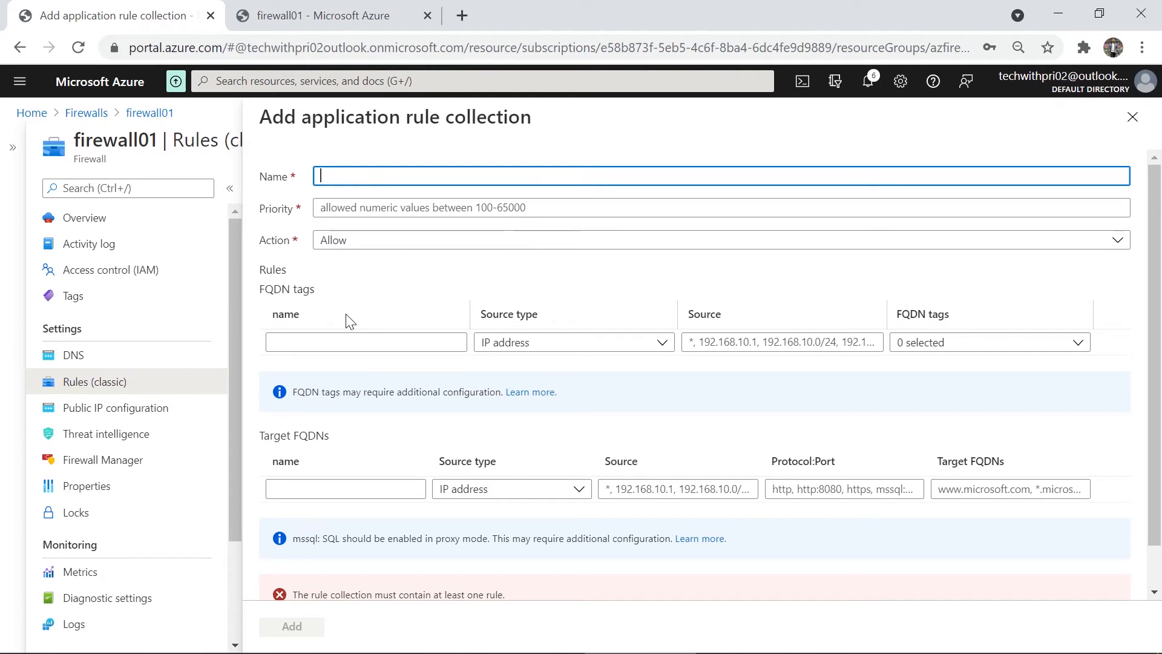
pyautogui.write('allowgoogle')
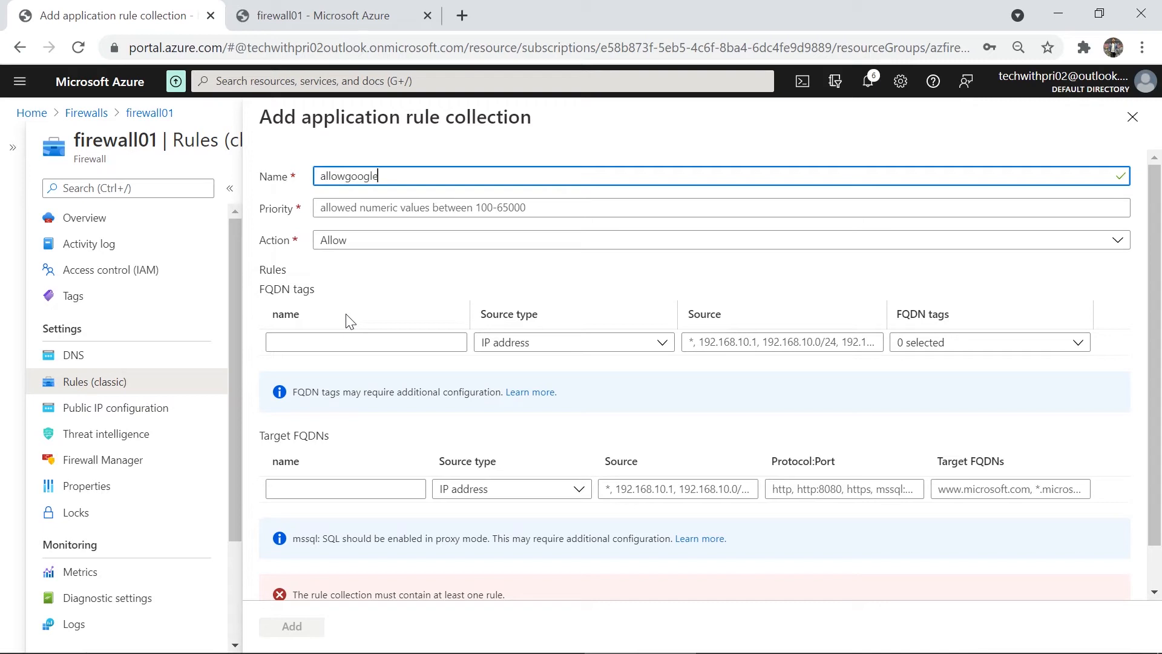
pyautogui.press('Tab')
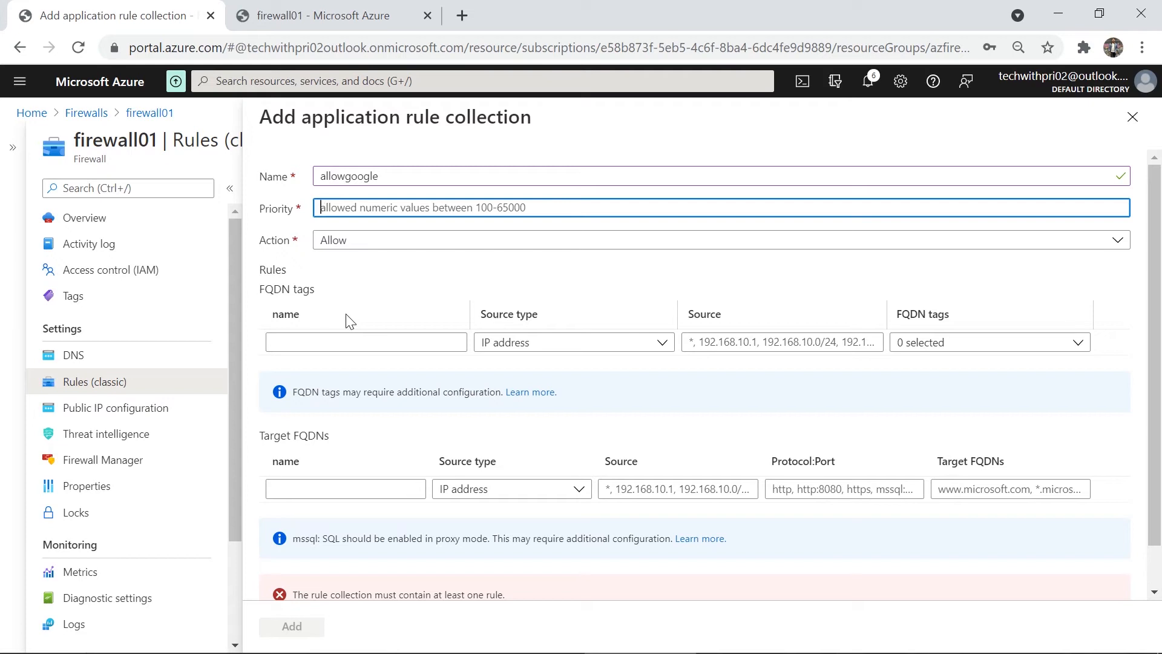
pyautogui.write('2')
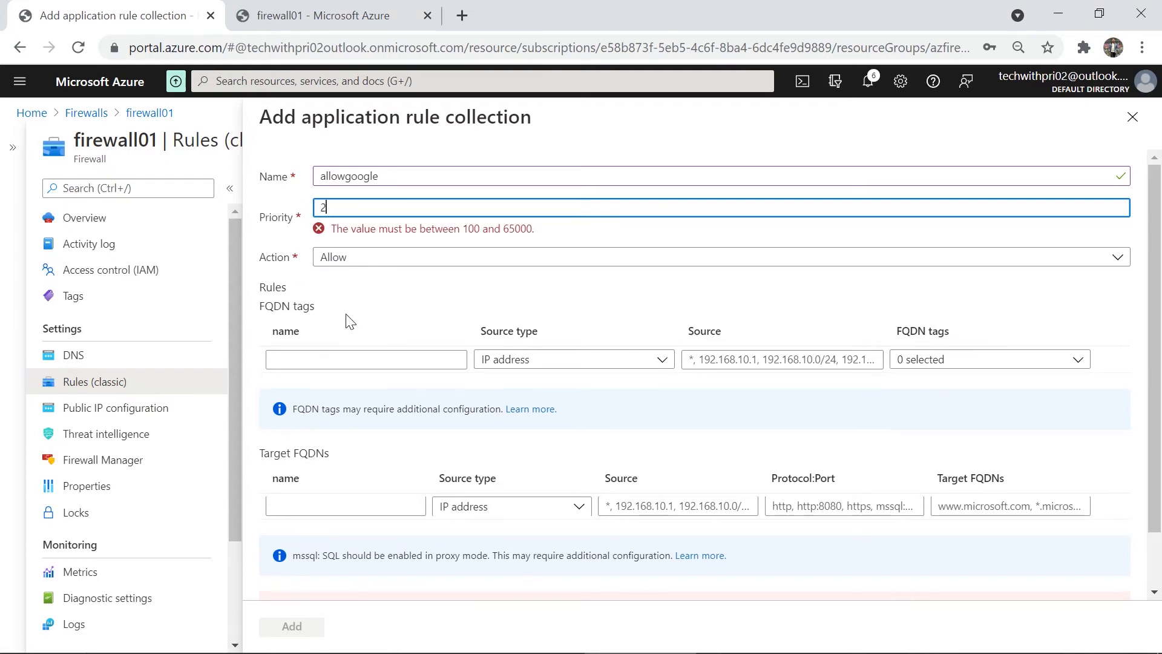
pyautogui.write('00')
pyautogui.press('Tab')
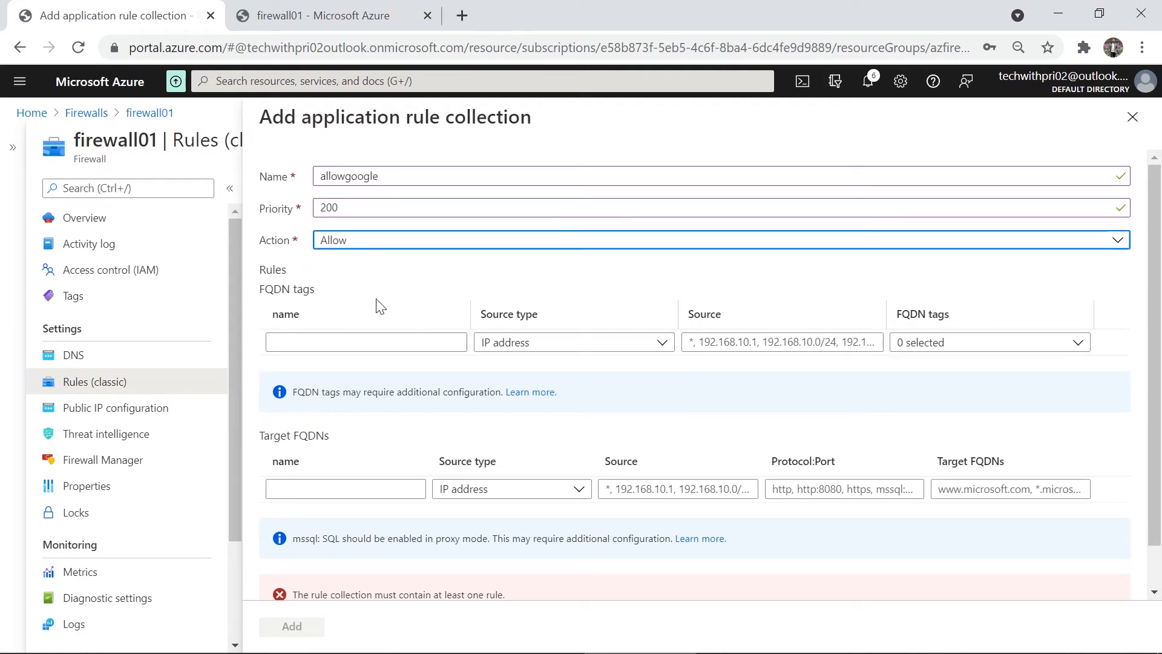
pyautogui.scroll(-1, 399, 267)
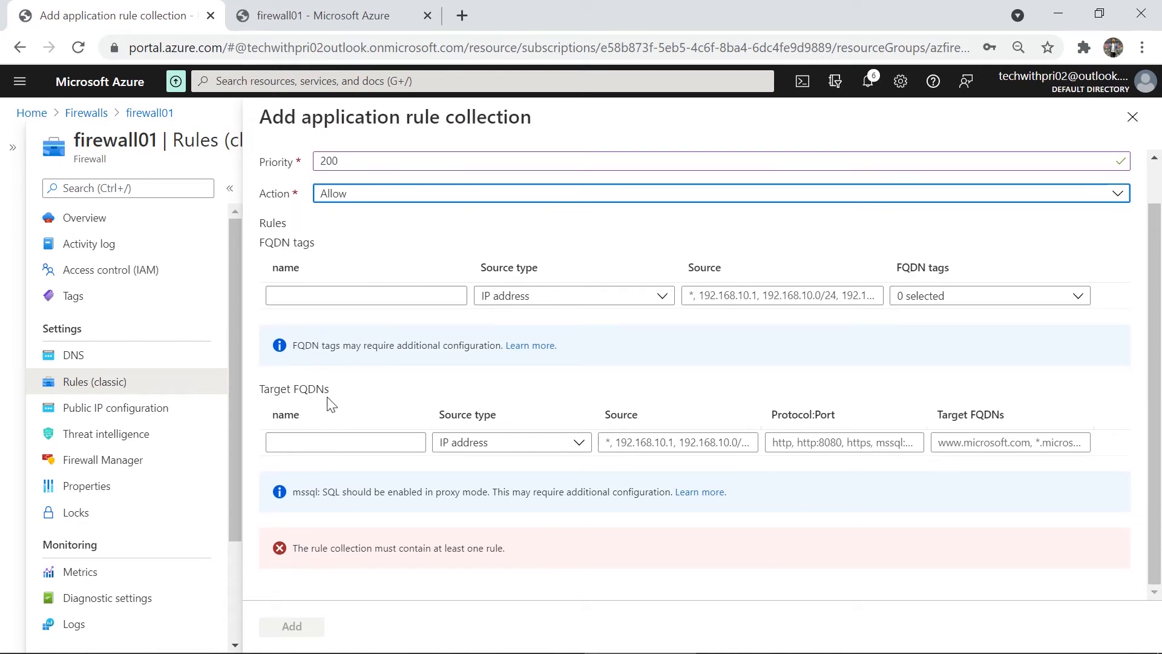
pyautogui.click(350, 437)
pyautogui.write('allow')
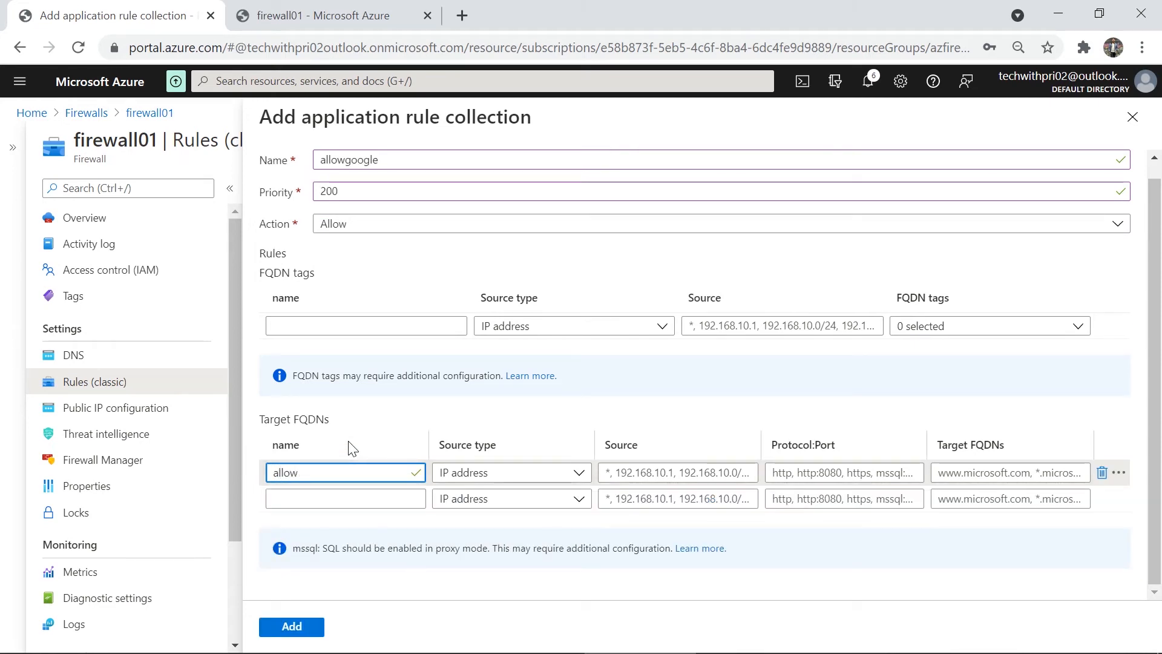
pyautogui.write('google')
pyautogui.press('Tab')
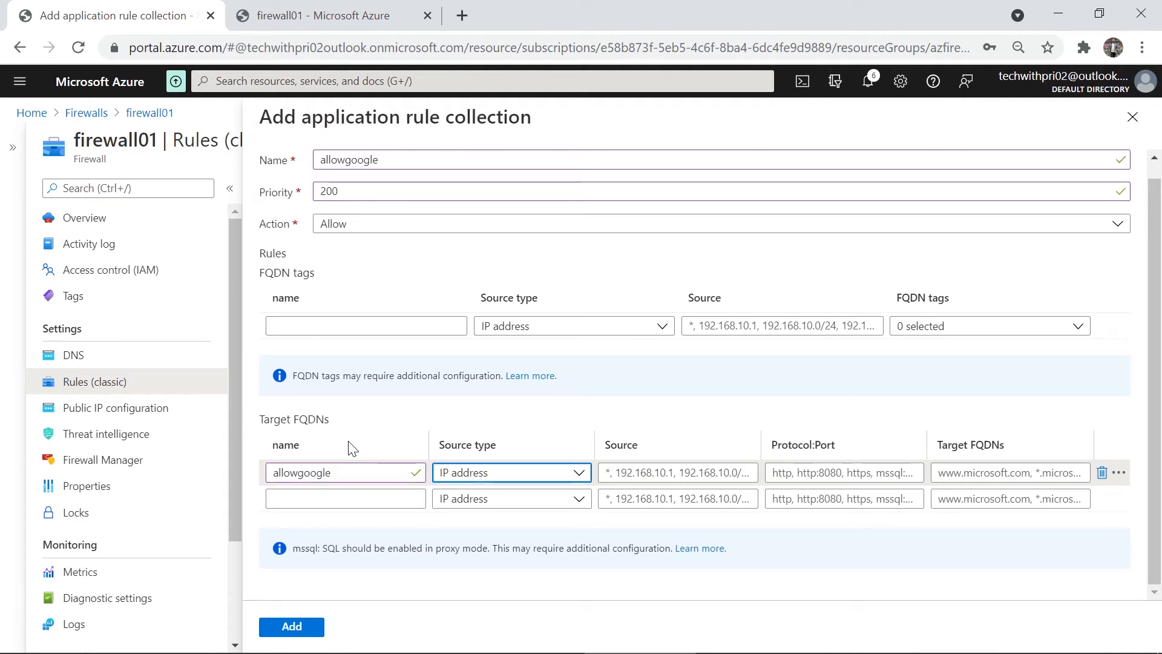
pyautogui.click(640, 479)
pyautogui.write('*')
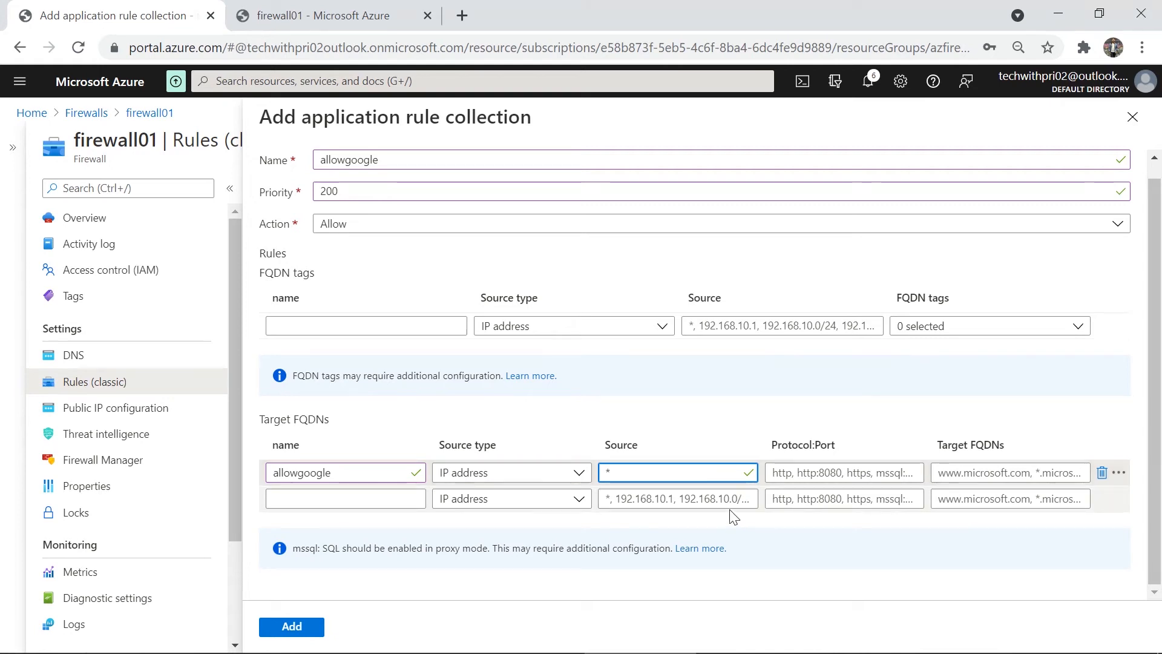
pyautogui.click(790, 472)
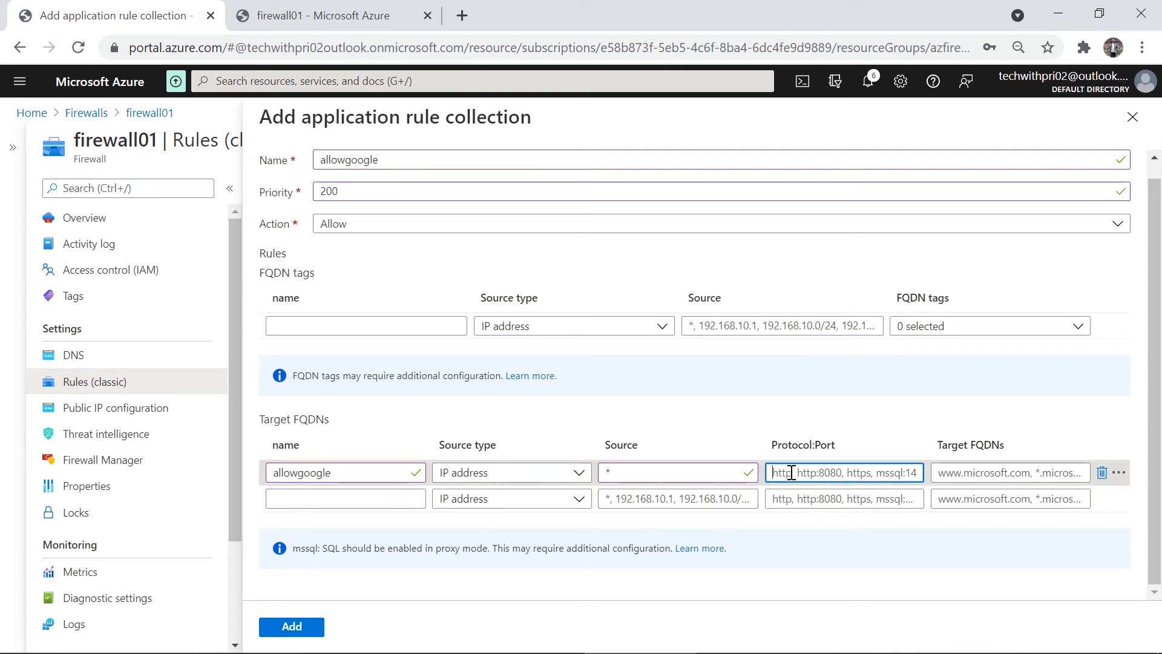
pyautogui.write('http, https')
pyautogui.press('Tab')
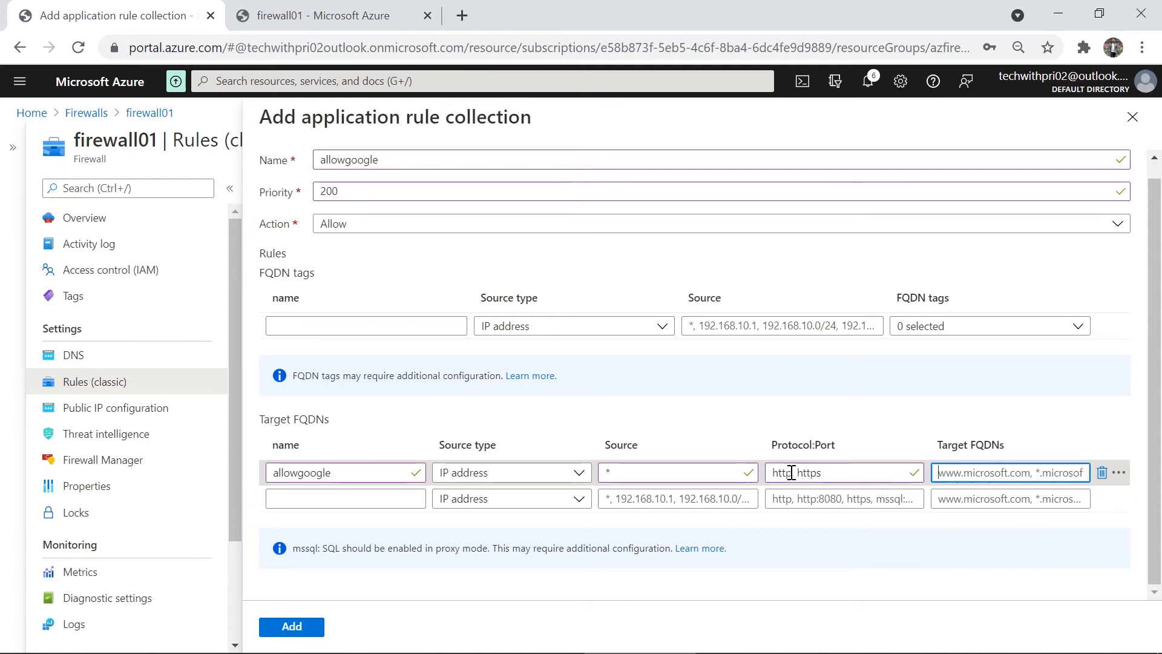
pyautogui.write('w')
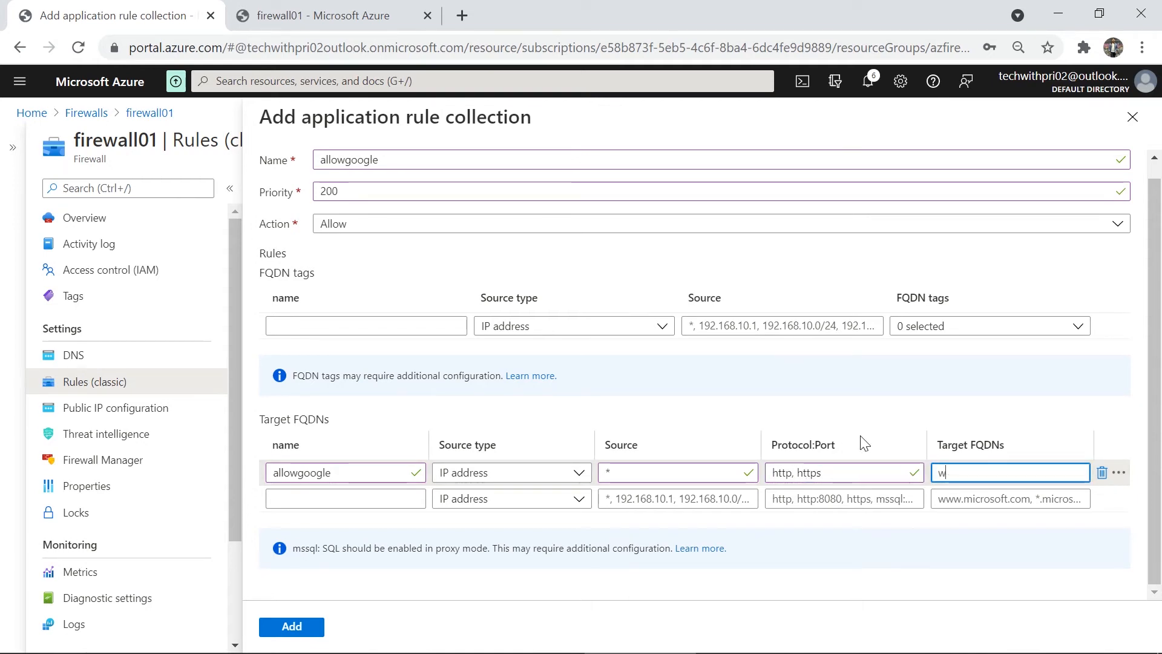
pyautogui.write('ww.google.com')
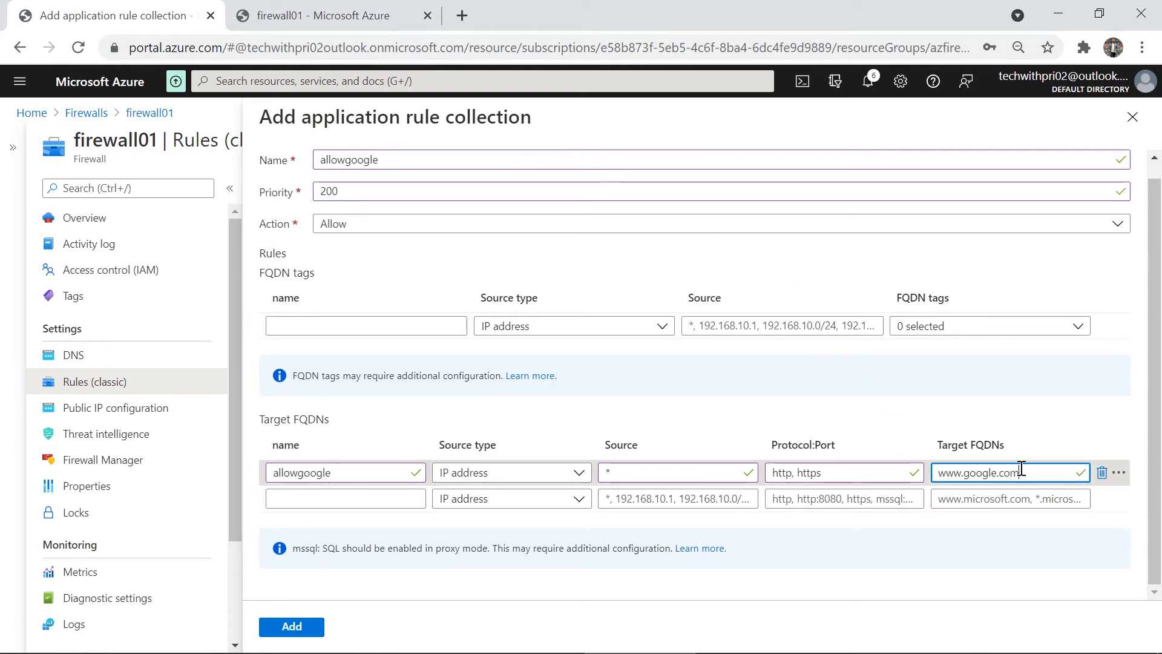
pyautogui.click(313, 627)
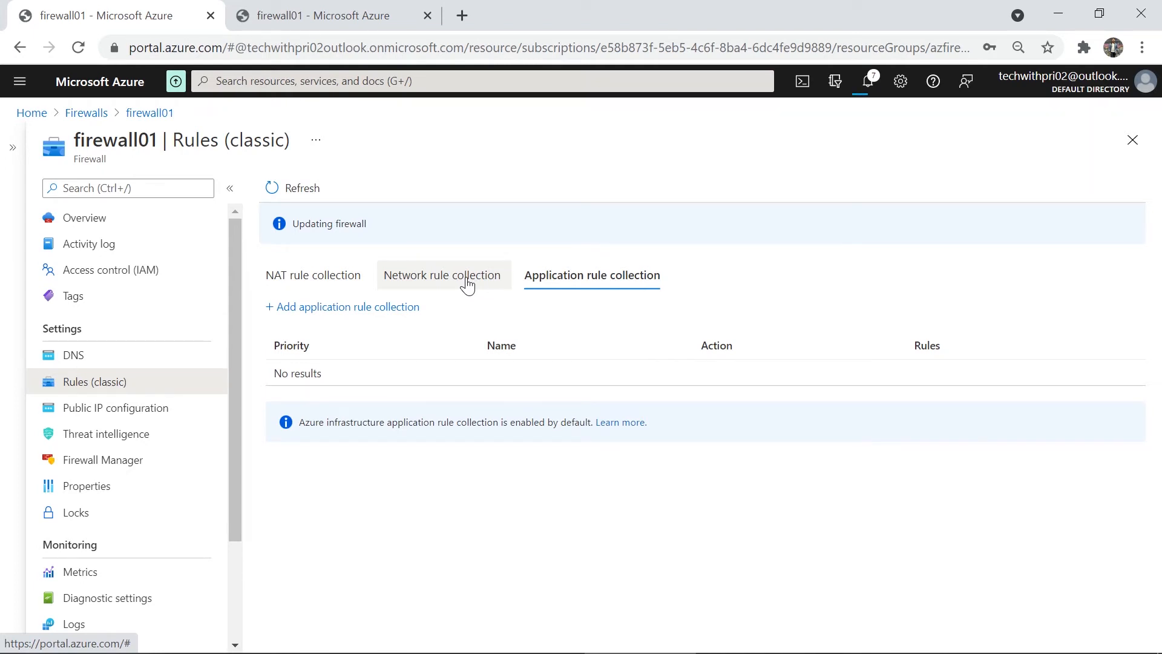
pyautogui.click(468, 282)
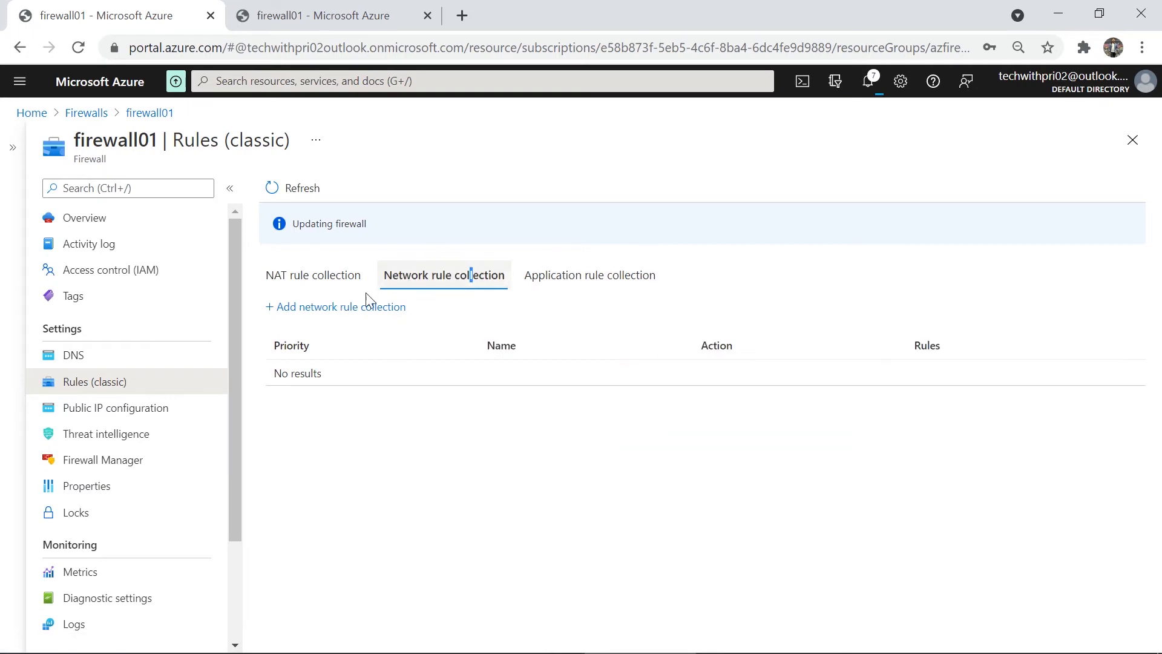
# Step: Start network rule collection allowdns with priority 200 and action Allow
pyautogui.click(326, 307)
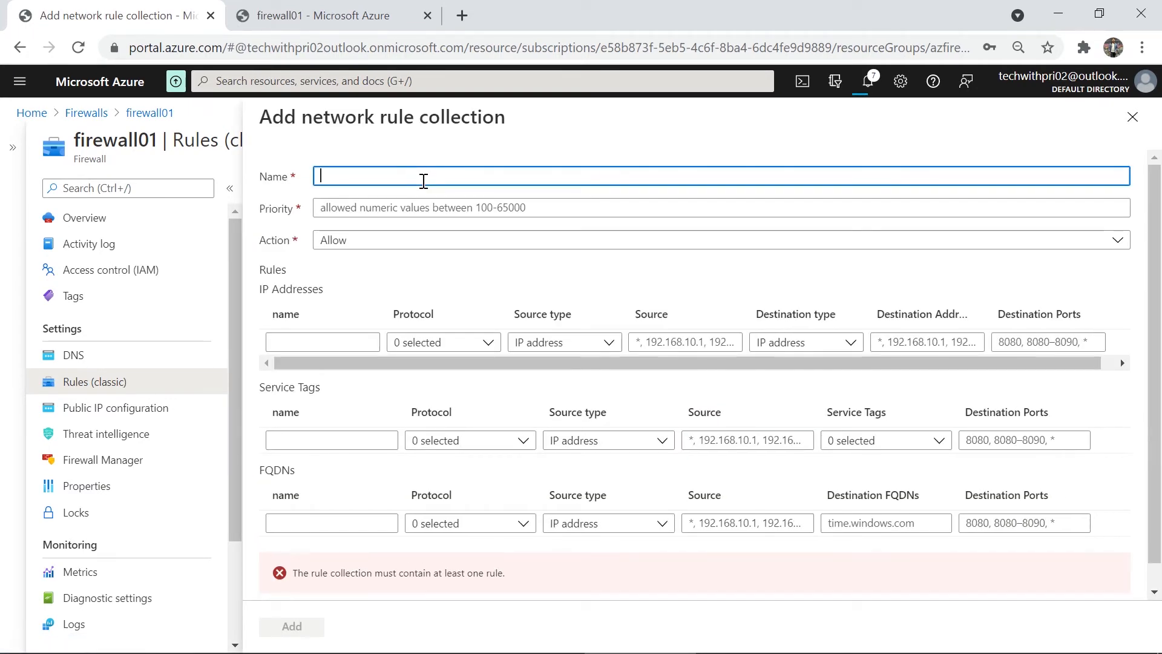
pyautogui.write('as')
pyautogui.press('BackSpace')
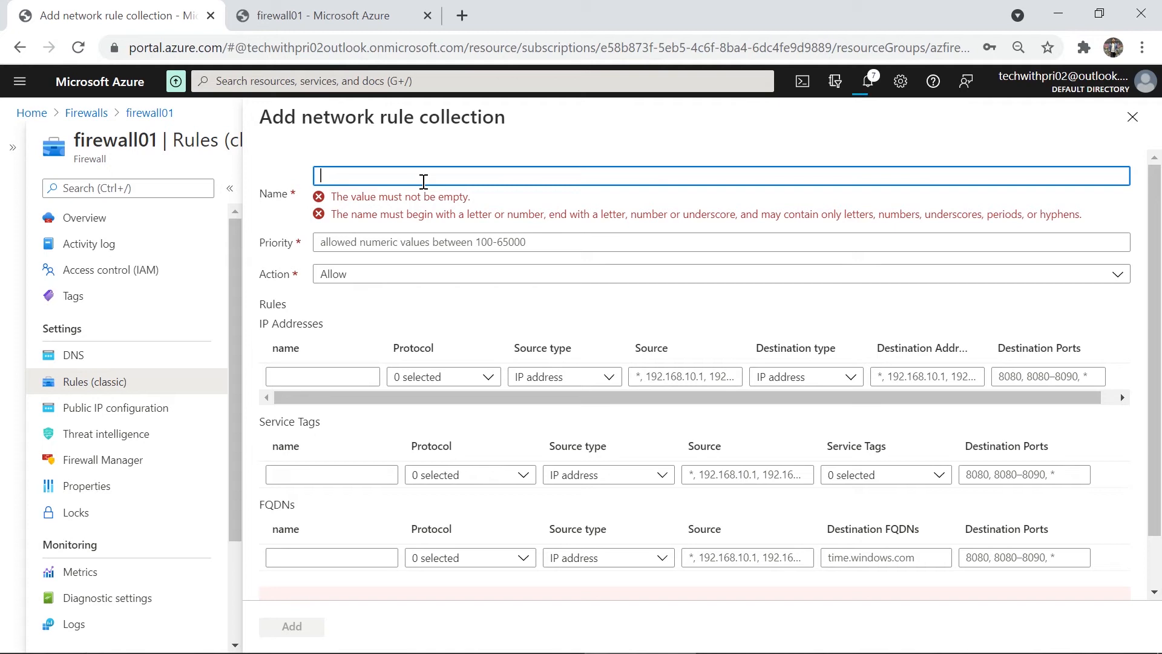
pyautogui.write('allowdns')
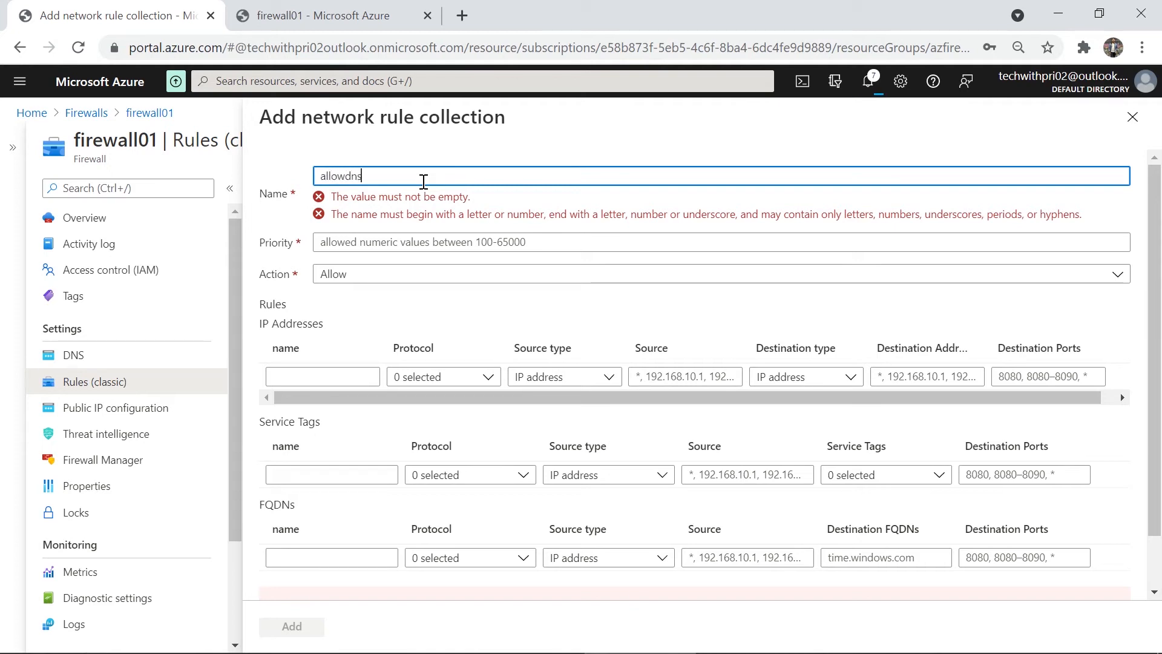
pyautogui.press('Tab')
pyautogui.write('20')
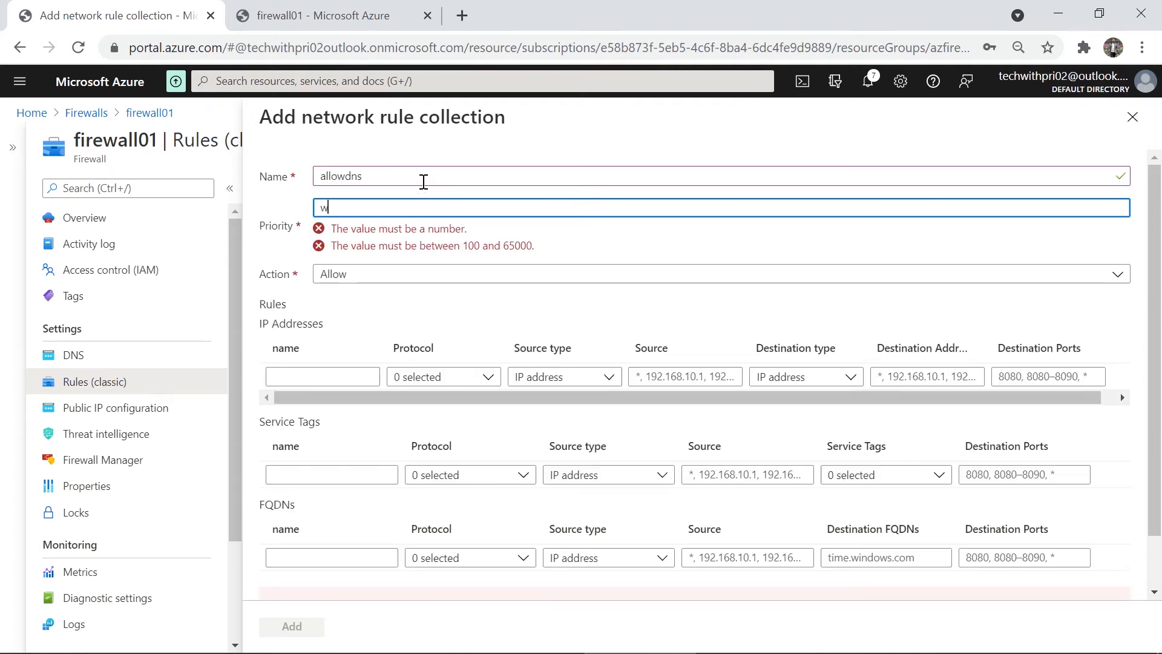
pyautogui.write('0')
pyautogui.press('Tab')
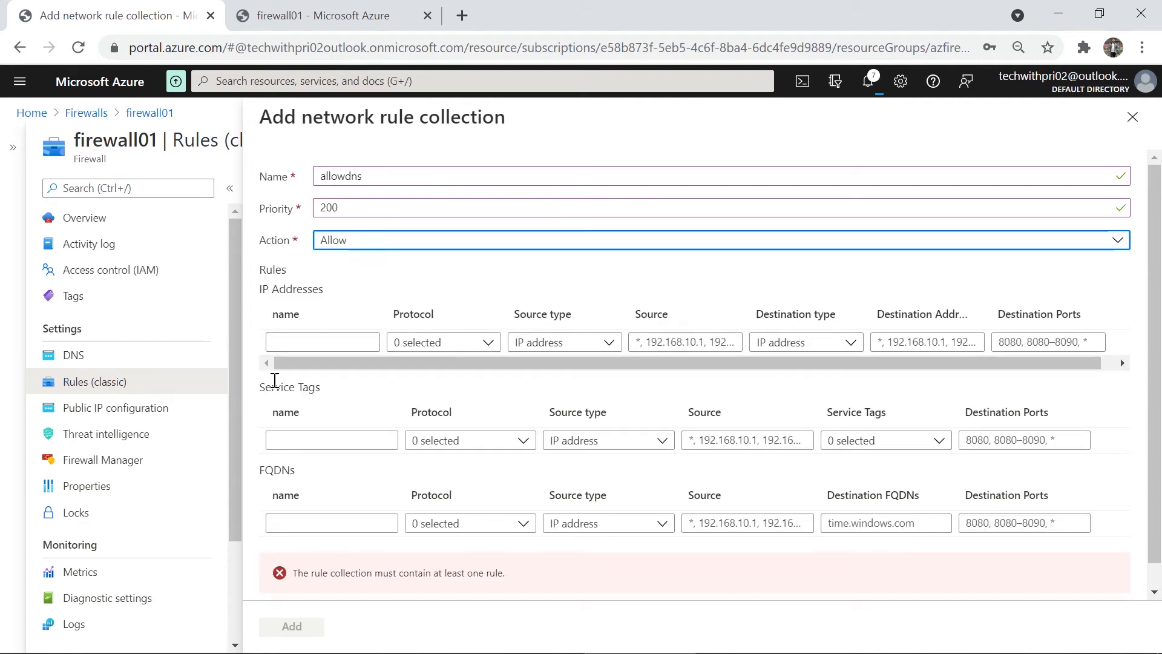
# Step: Add IP rule allowdns using protocol UDP with IP address as source type
pyautogui.click(342, 340)
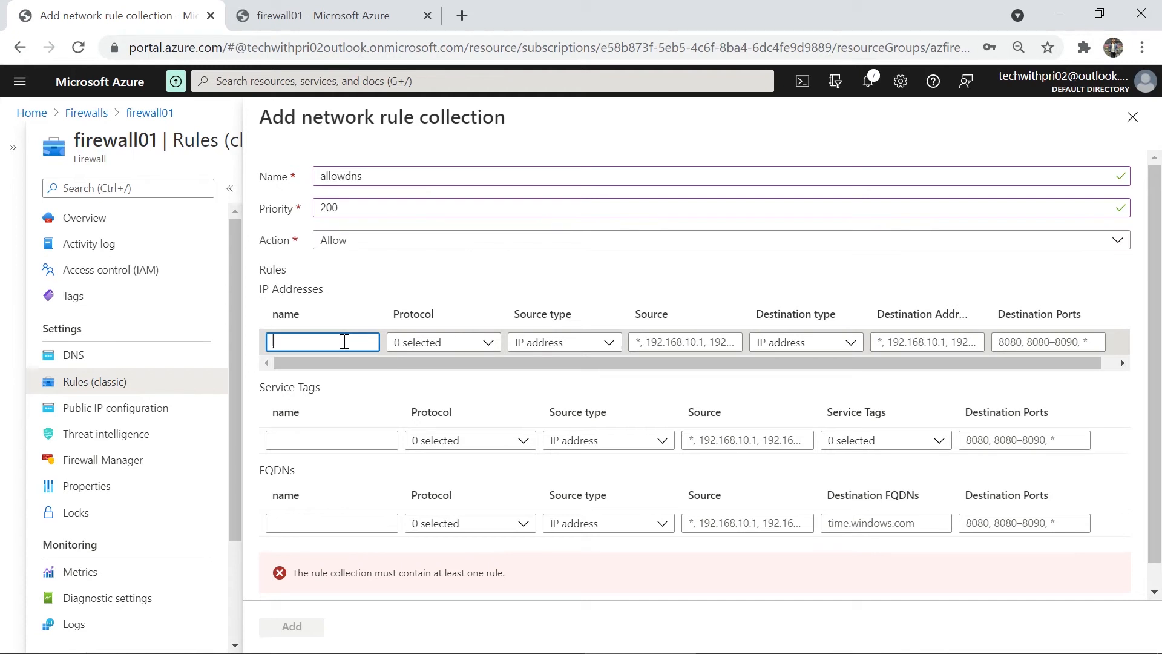
pyautogui.write('allowdns')
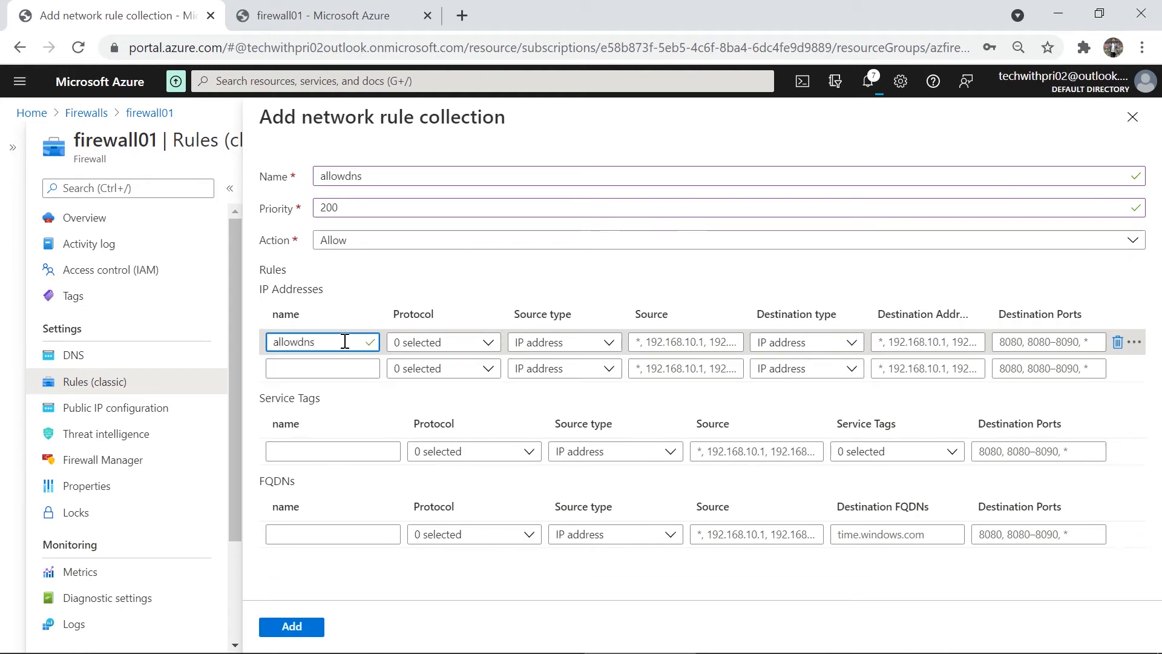
pyautogui.click(474, 348)
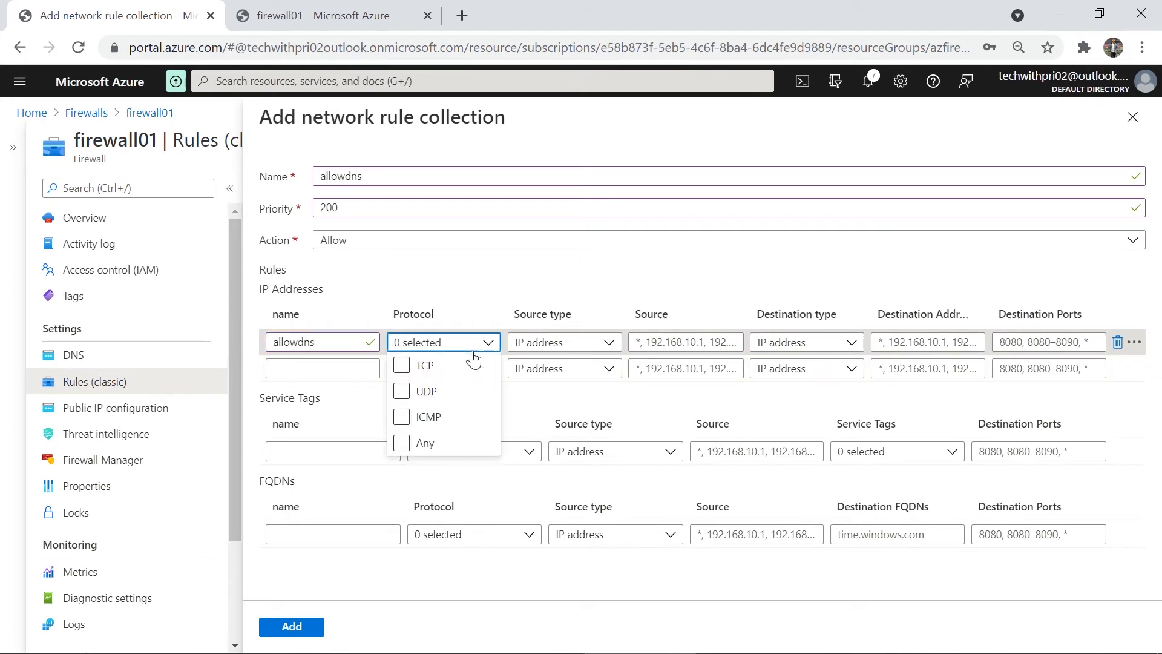
pyautogui.click(425, 396)
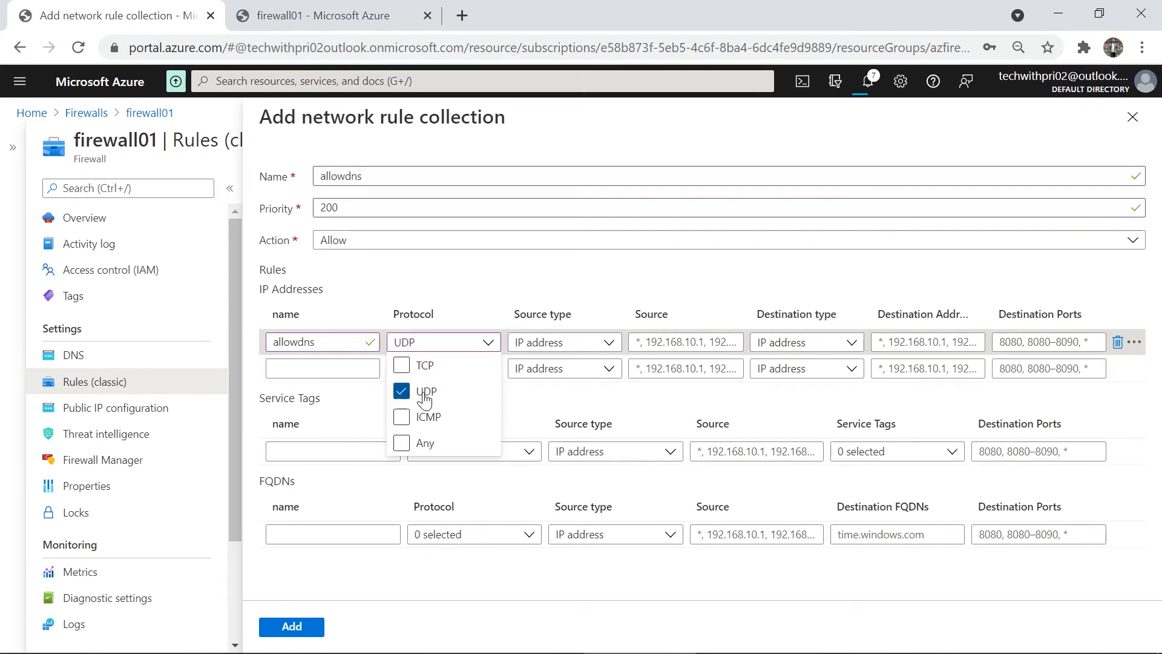
pyautogui.click(475, 314)
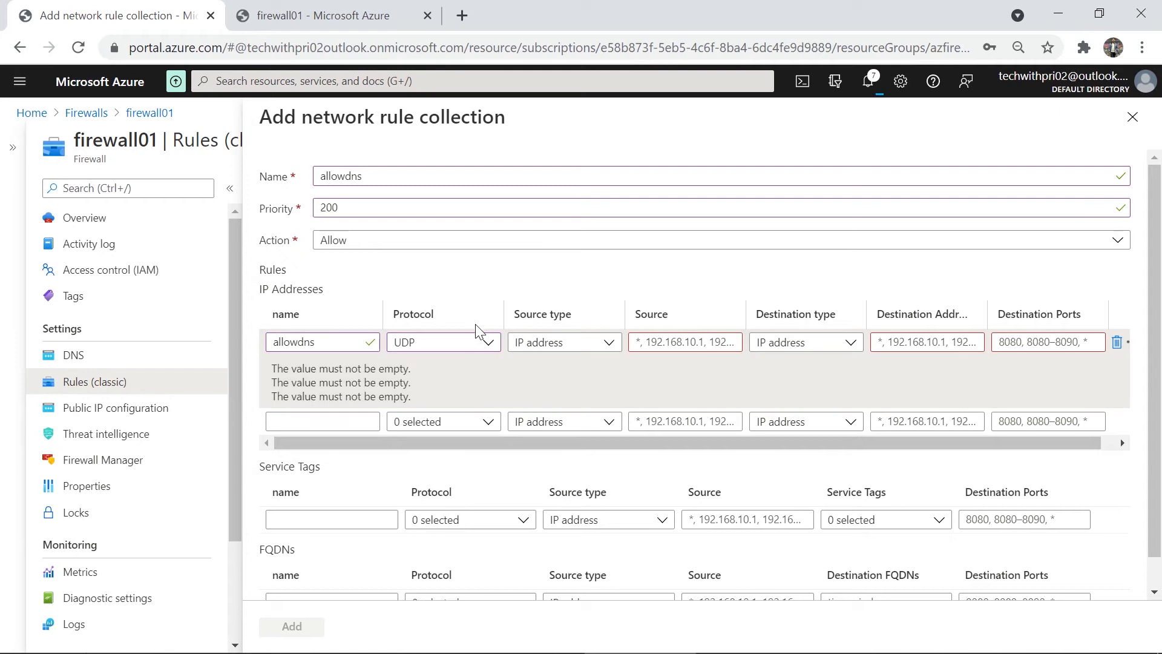
pyautogui.click(552, 343)
pyautogui.click(616, 360)
pyautogui.click(662, 348)
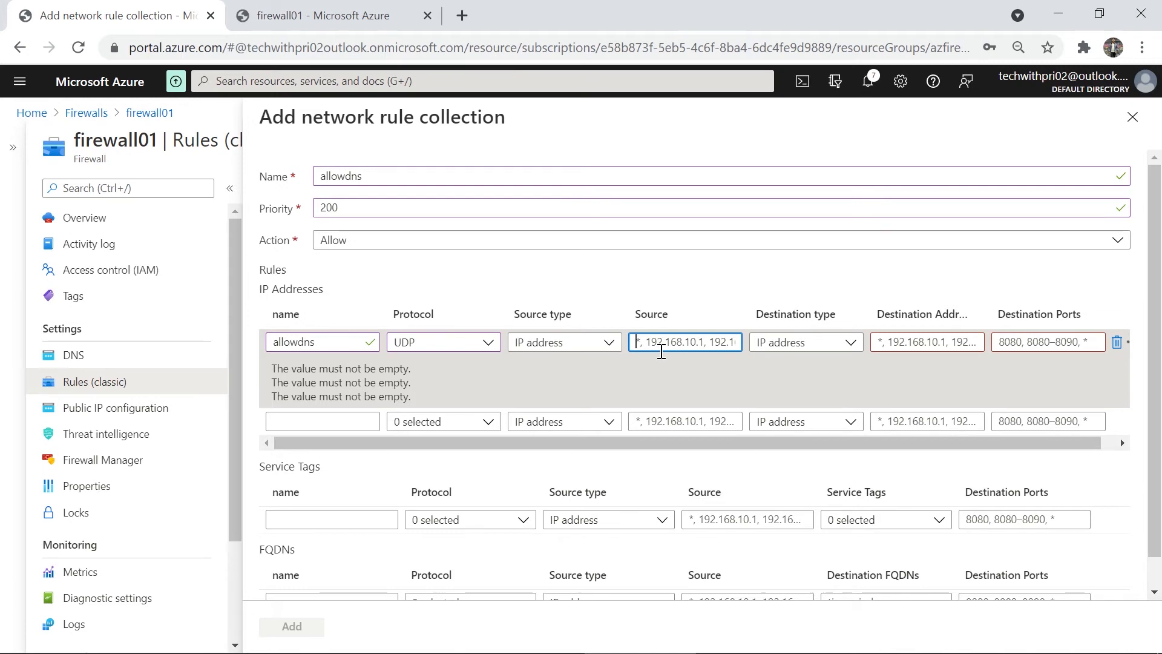
pyautogui.click(357, 15)
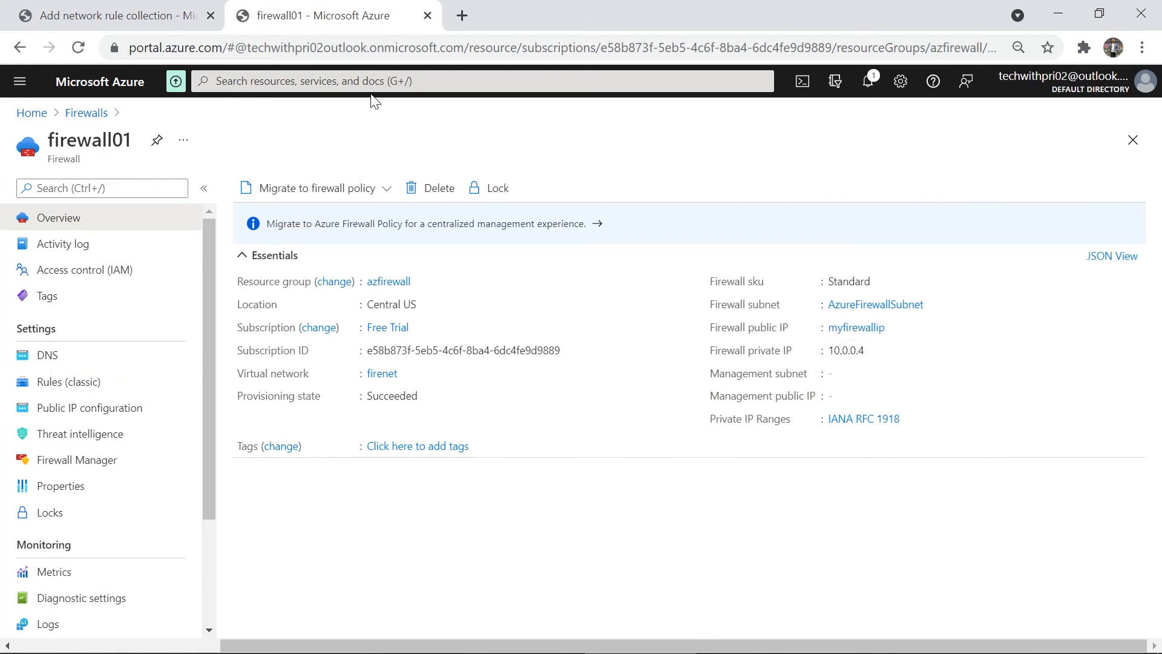
# Step: Check testvm's subnet 10.0.1.0/24 via VM03's firenet network, then begin the rule source with '10.0.'
pyautogui.click(372, 77)
pyautogui.click(429, 328)
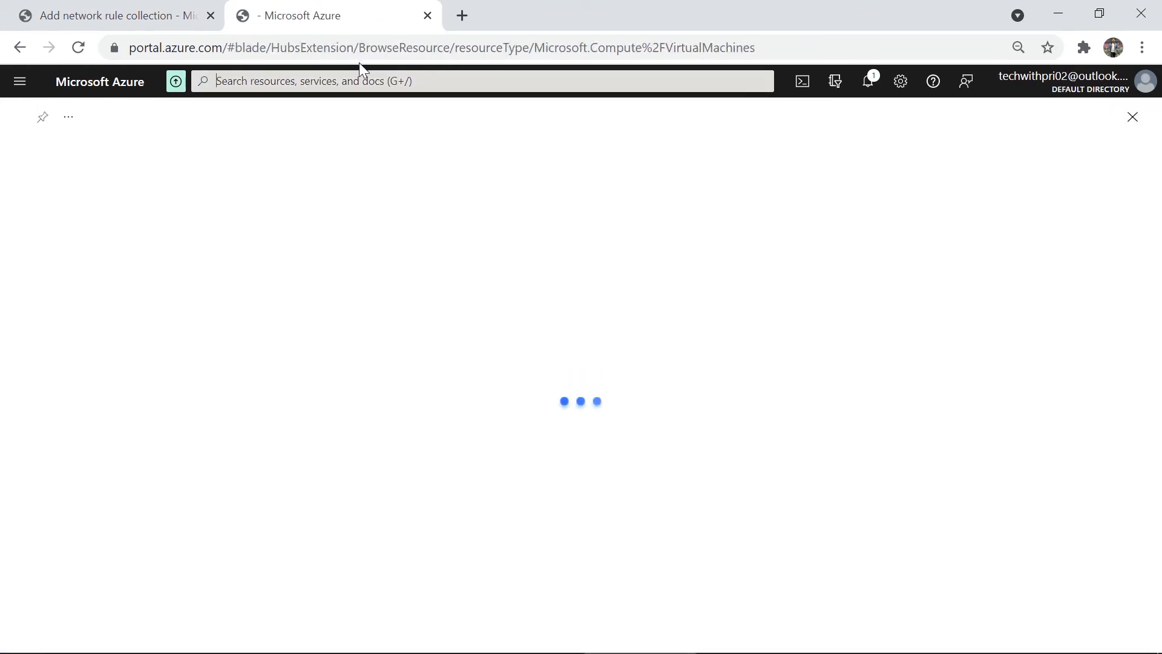
pyautogui.click(81, 349)
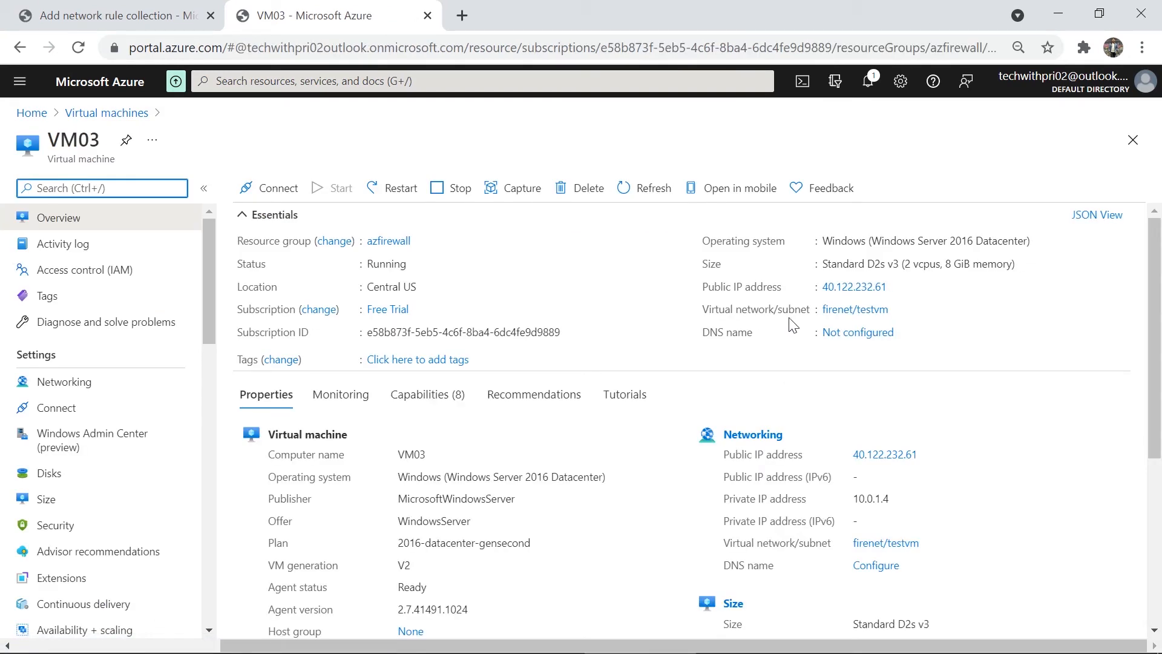
pyautogui.click(835, 311)
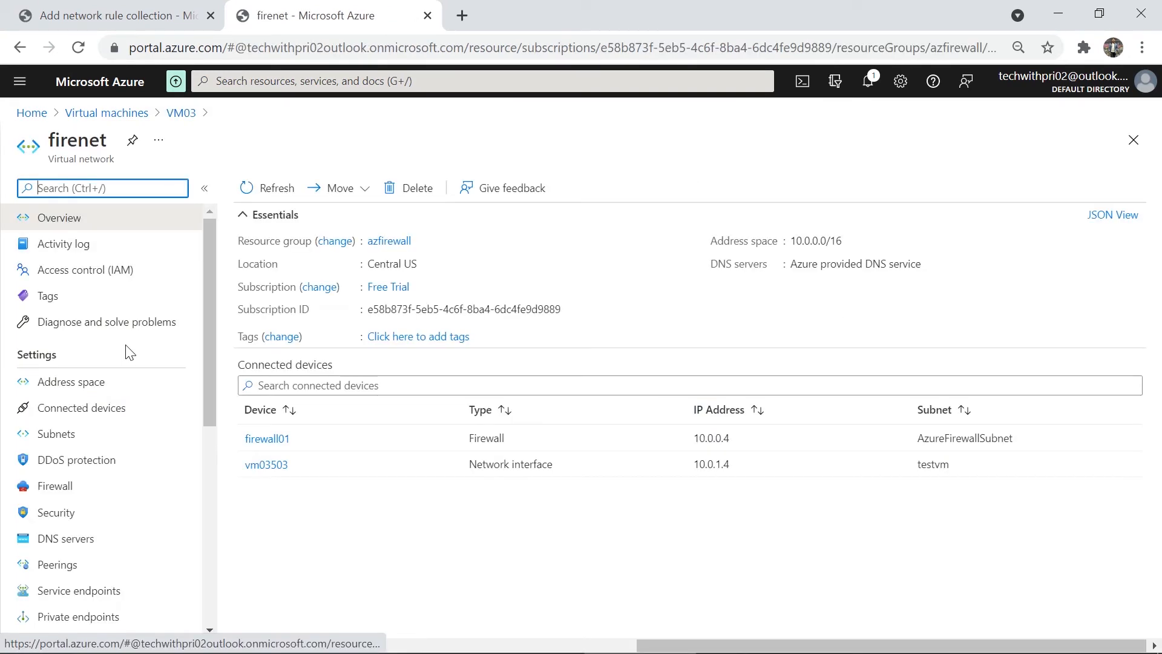
pyautogui.click(92, 437)
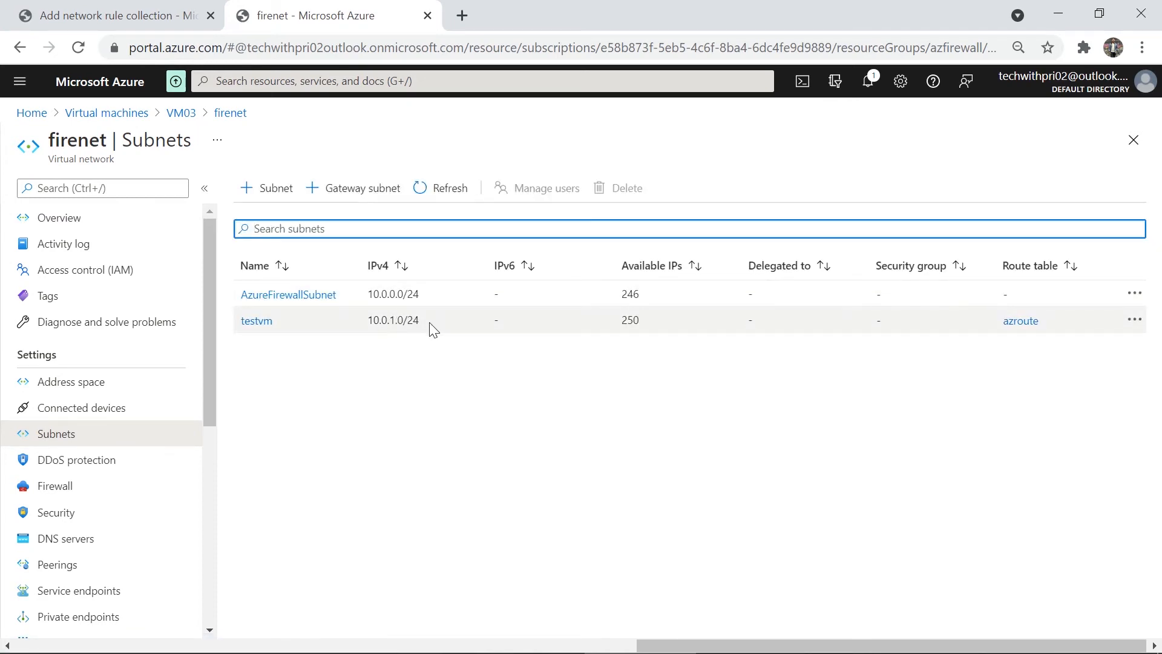
pyautogui.click(195, 23)
pyautogui.write('10.0.')
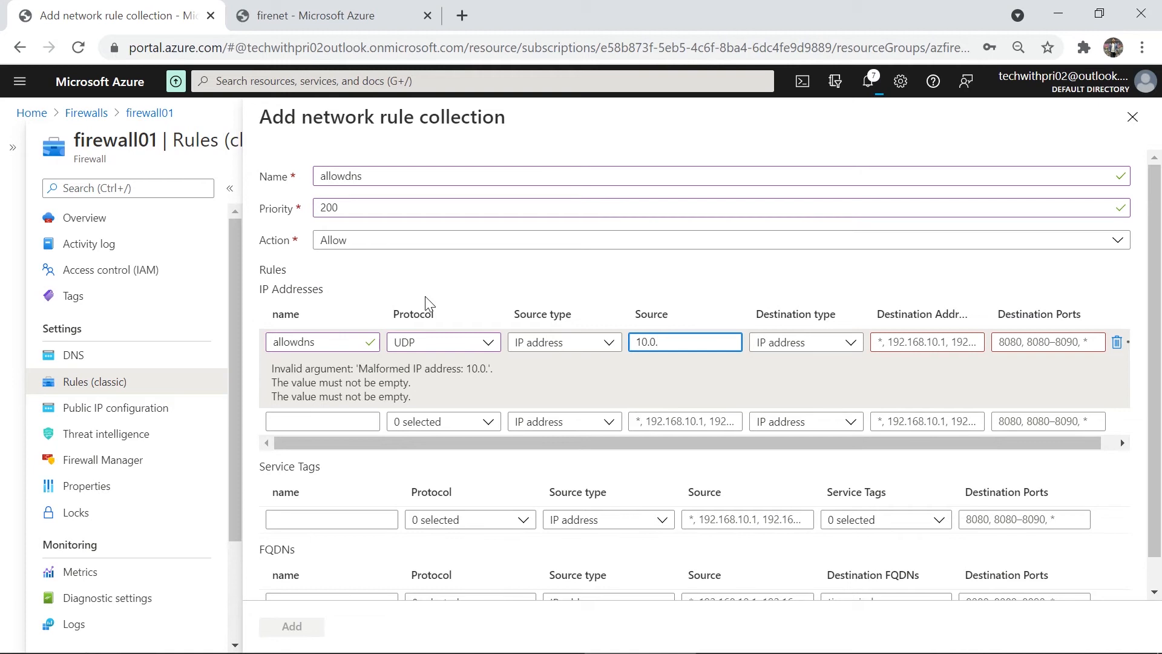
# Step: Add the allowdns rule: source 10.0.1.0/24 to 209.244.0.3 and 209.244.0.4, port 53
pyautogui.click(392, 13)
pyautogui.click(150, 7)
pyautogui.write('1.0/24')
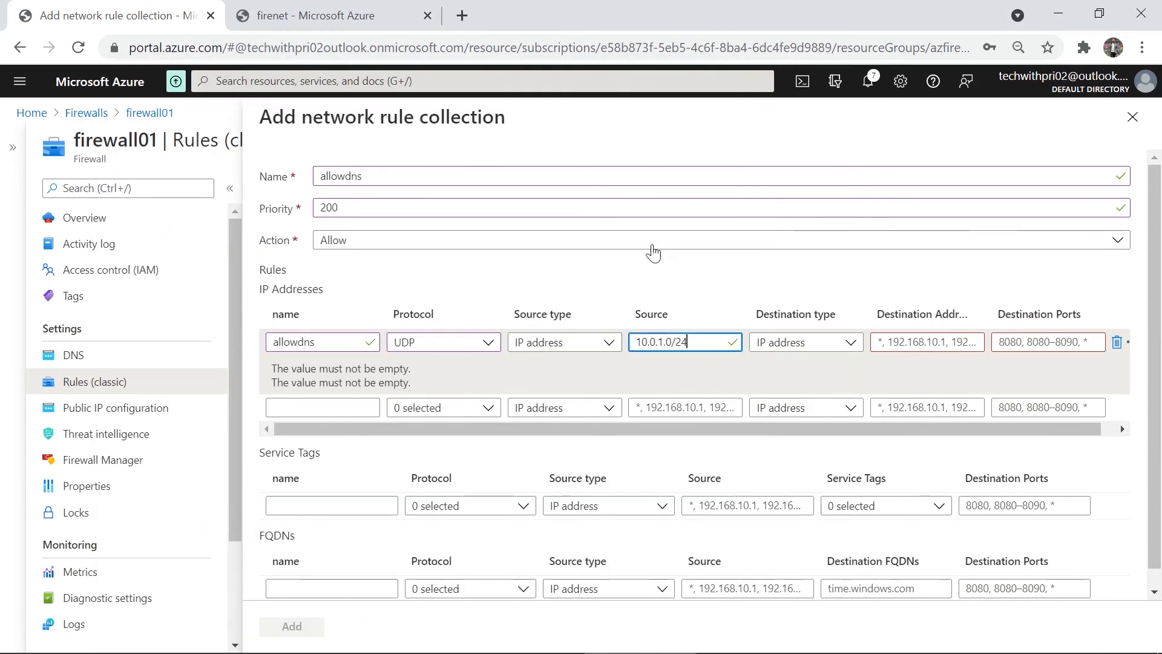
pyautogui.click(930, 339)
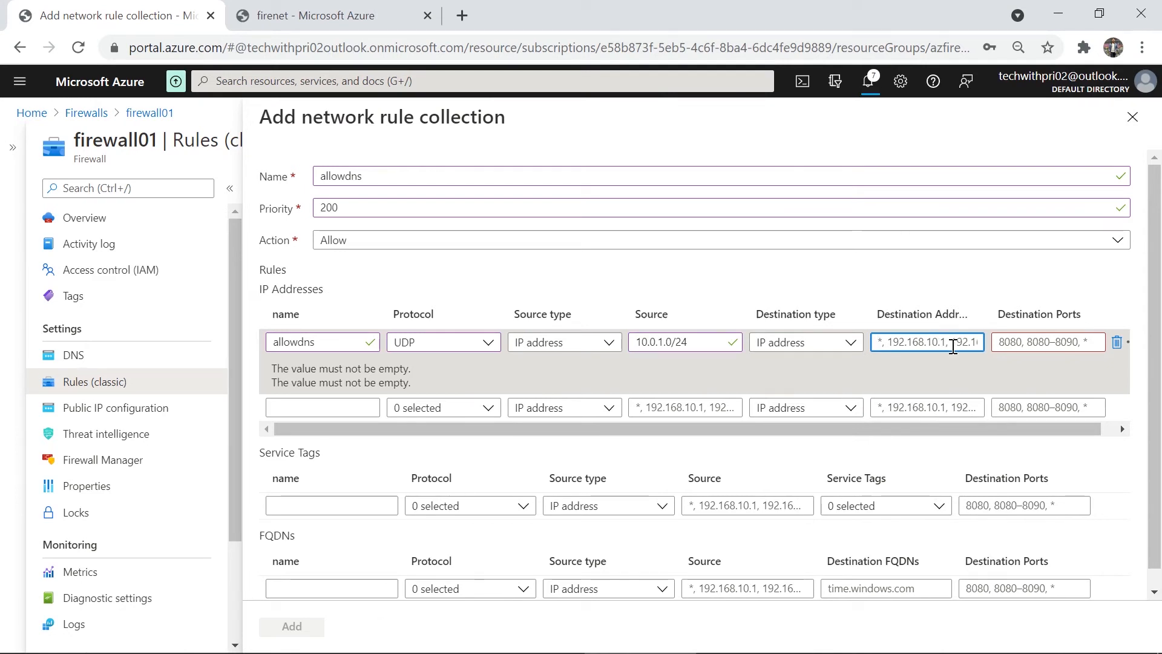
pyautogui.write('209.244.0.3,209.244.0.4')
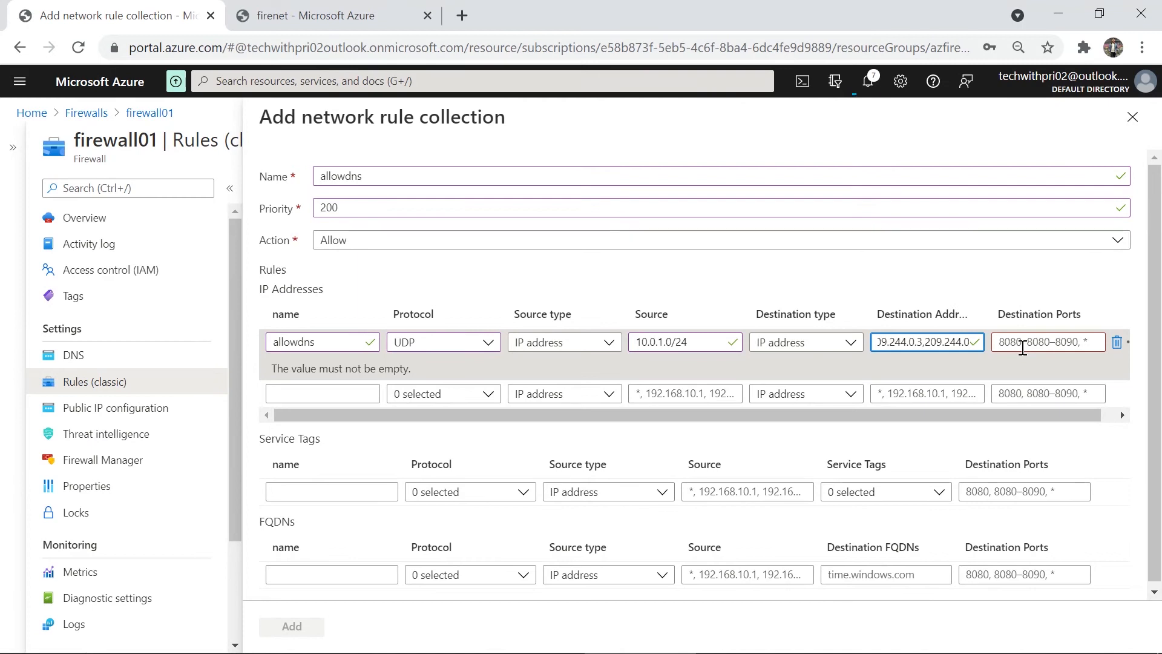
pyautogui.click(1009, 342)
pyautogui.write('53')
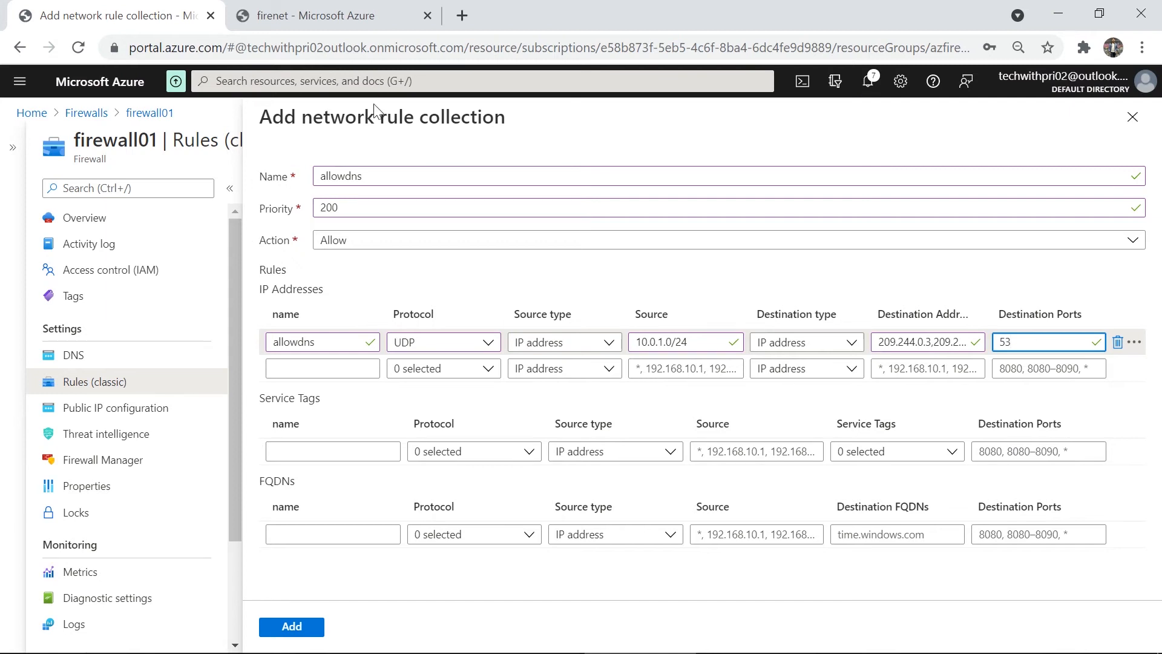
pyautogui.click(279, 633)
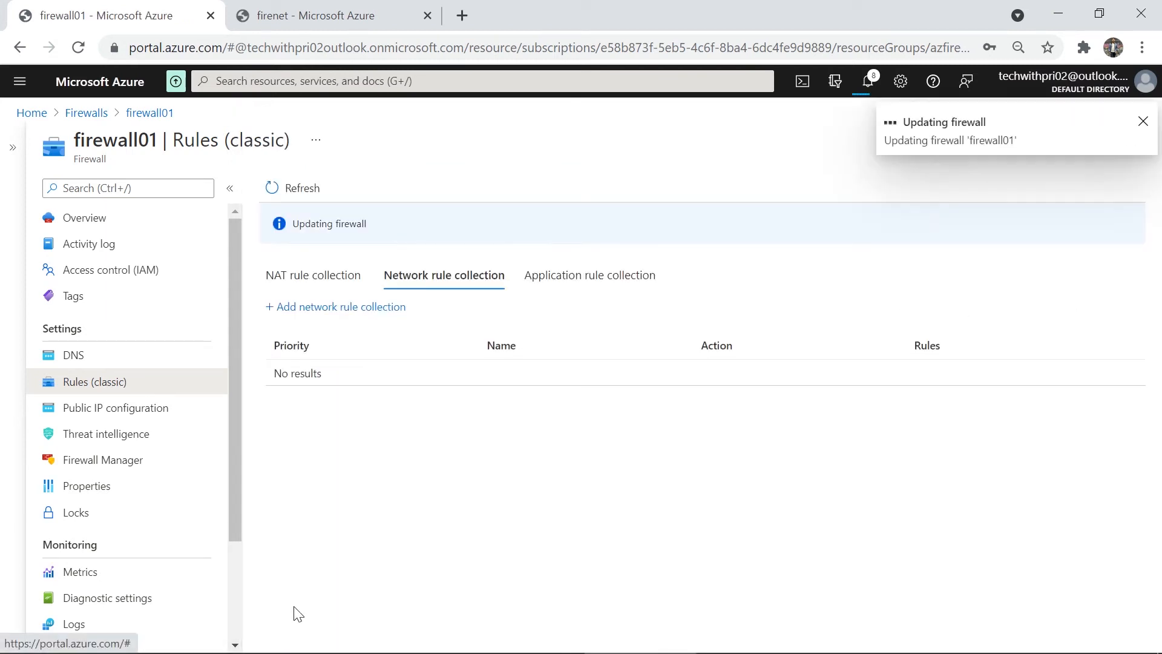
# Step: Refresh the rule lists to confirm allowgoogle and allowdns collections at priority 200, Allow
pyautogui.click(533, 274)
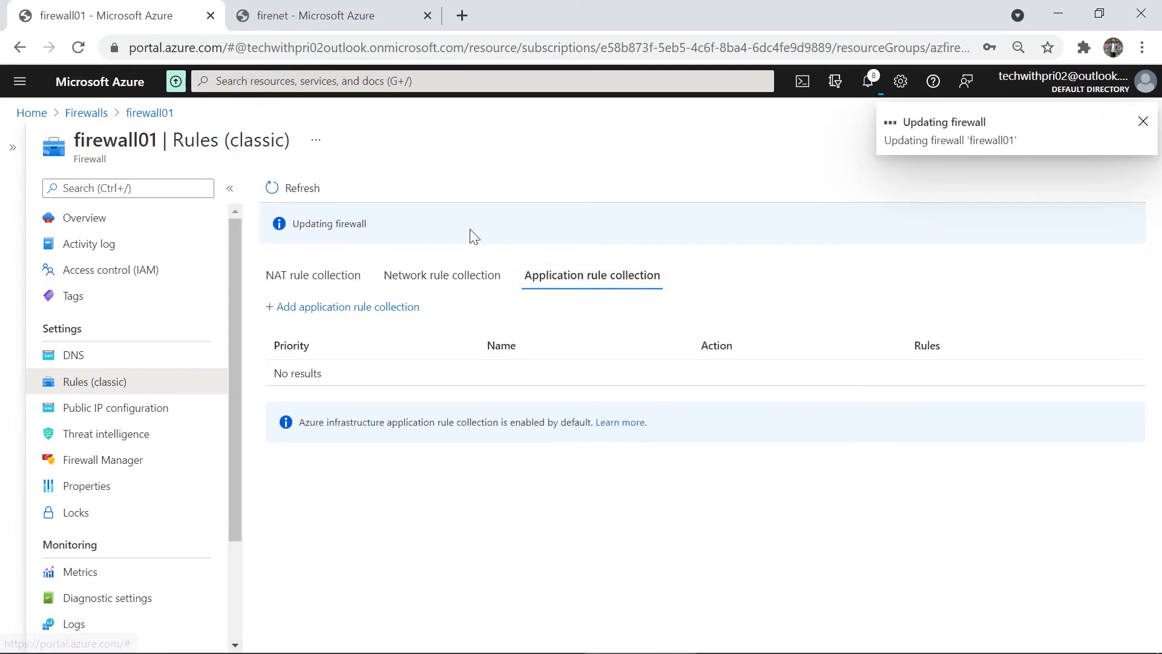
pyautogui.click(308, 205)
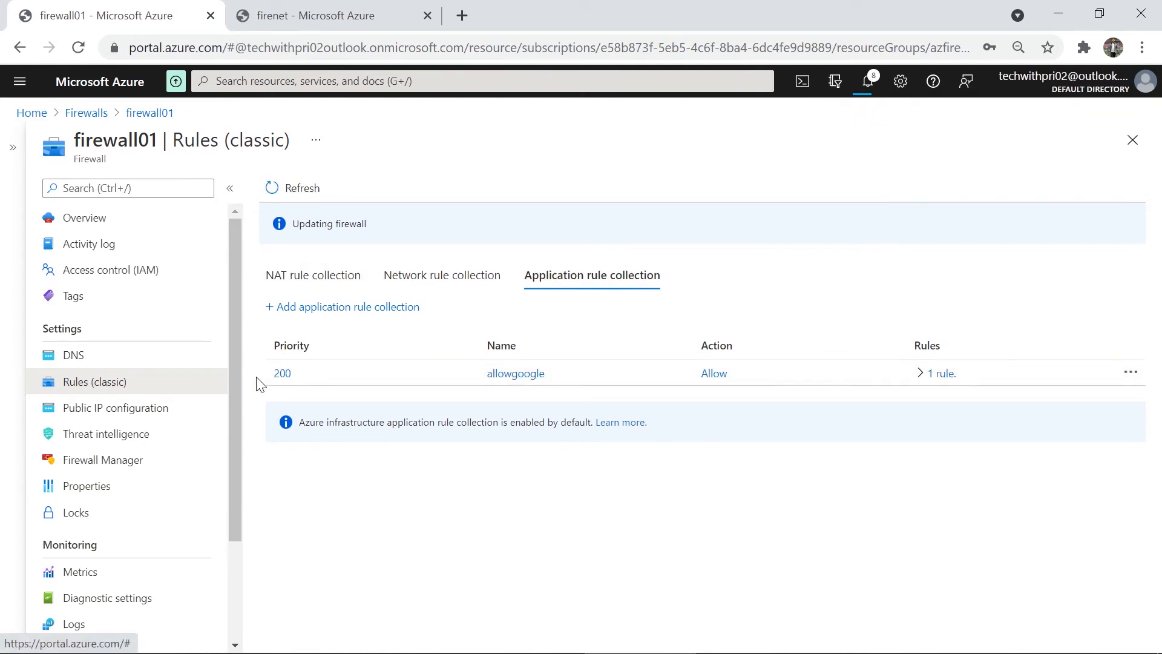
pyautogui.click(473, 277)
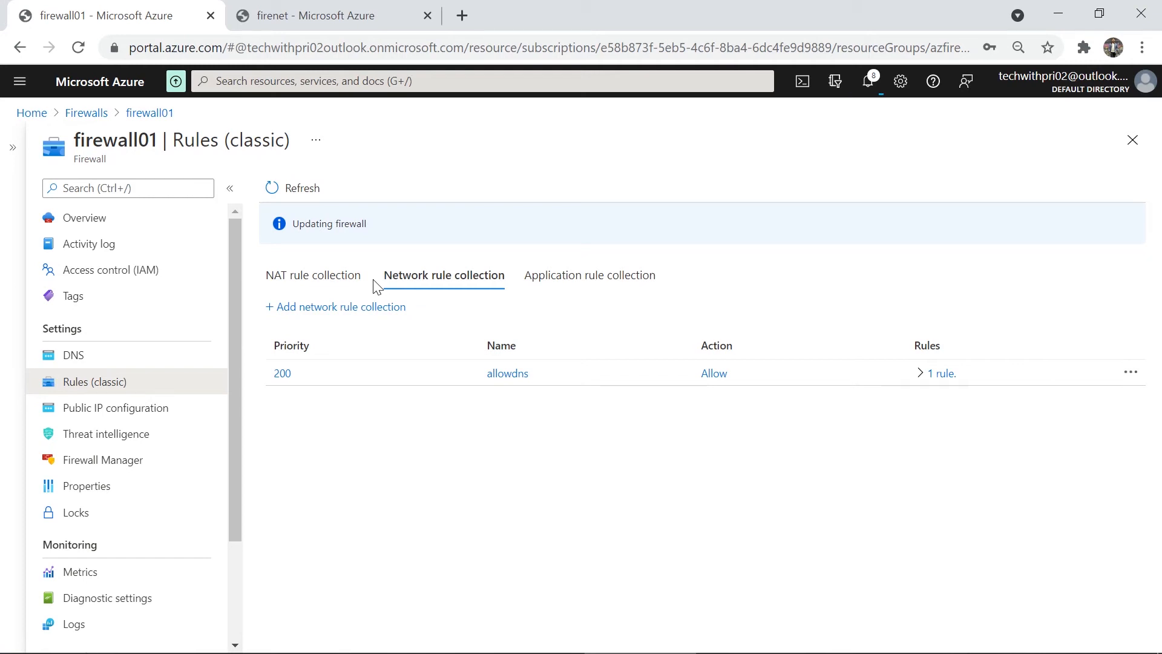
pyautogui.click(383, 86)
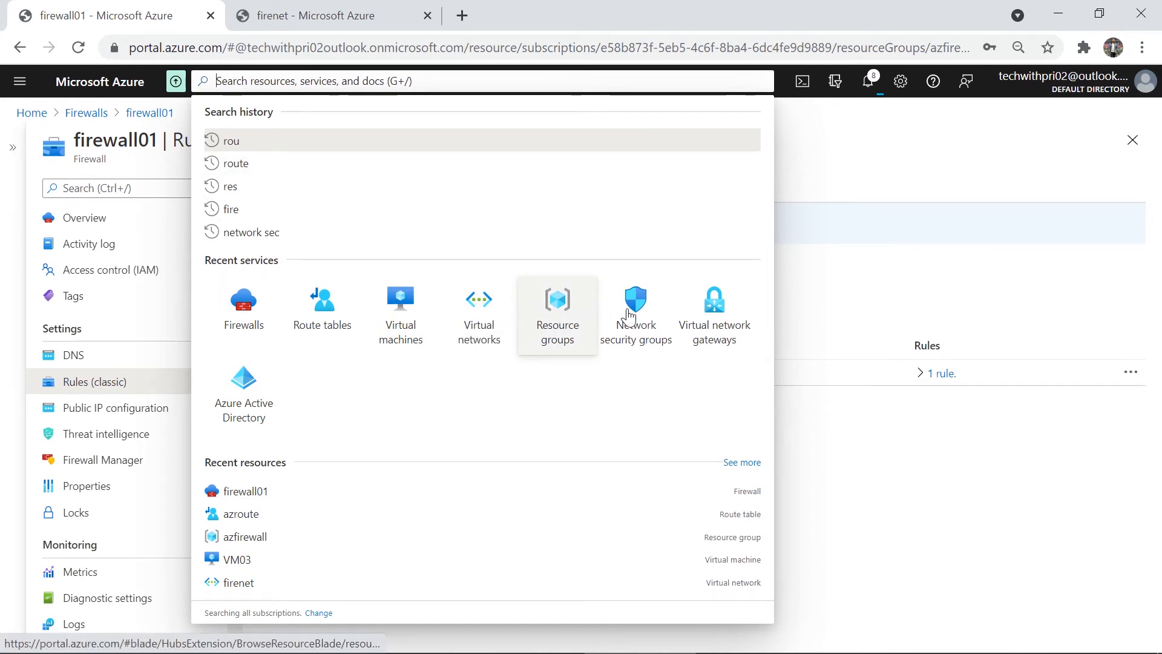
# Step: Go through firenet's connected devices to network interface vm03503's DNS server settings
pyautogui.click(480, 329)
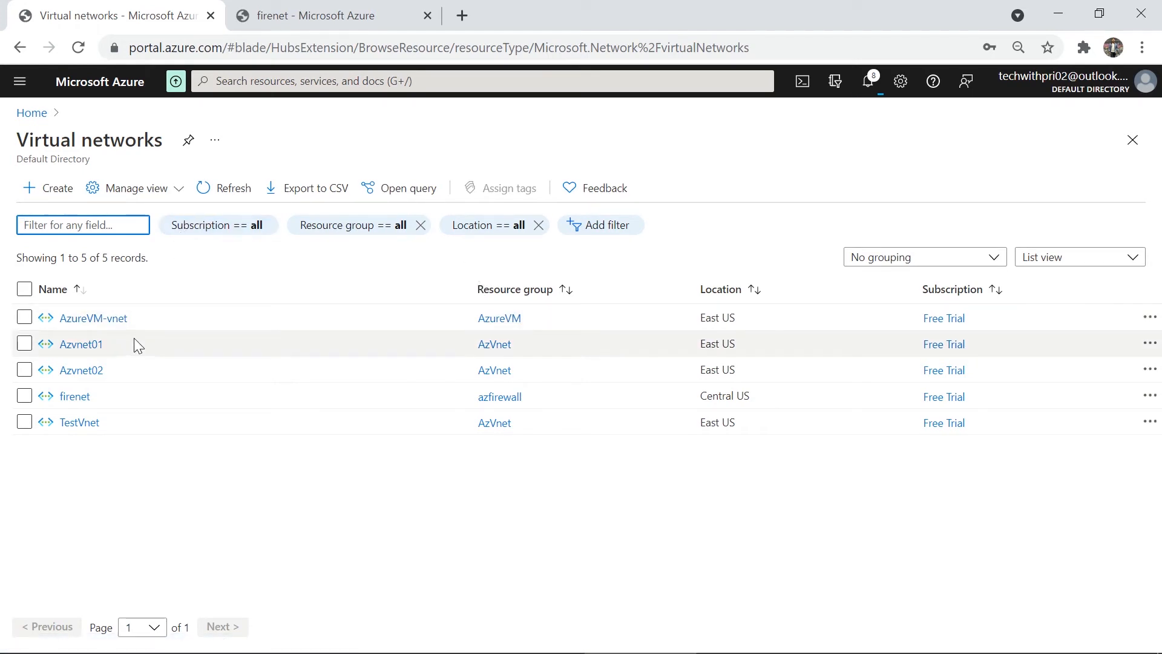
pyautogui.click(85, 397)
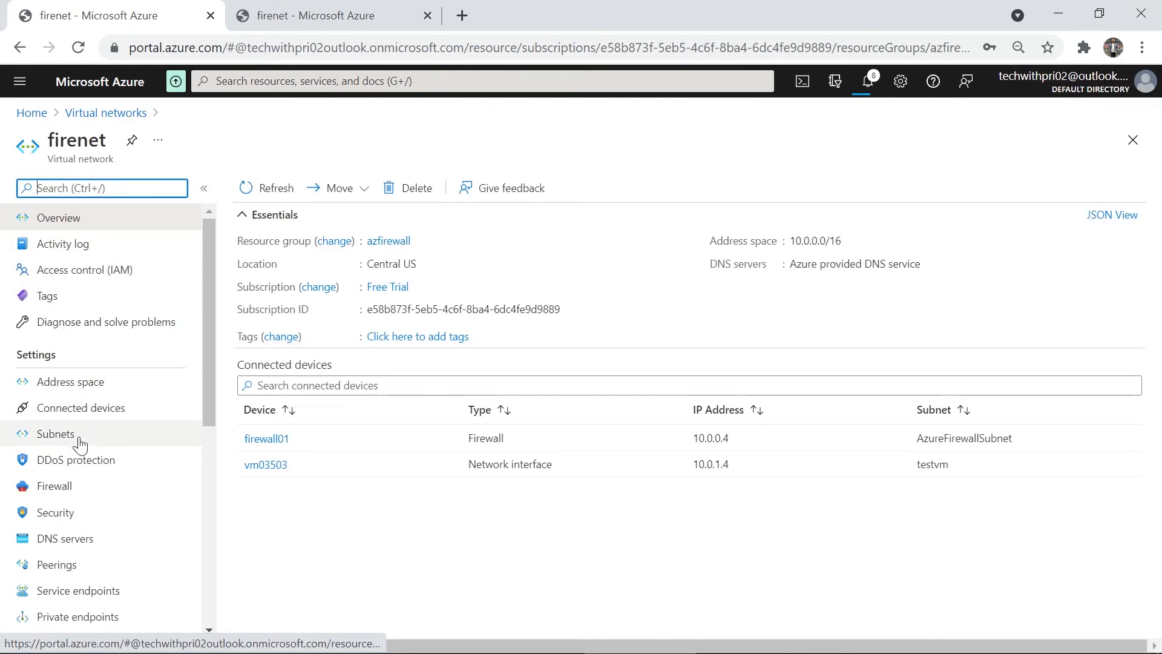
pyautogui.click(118, 417)
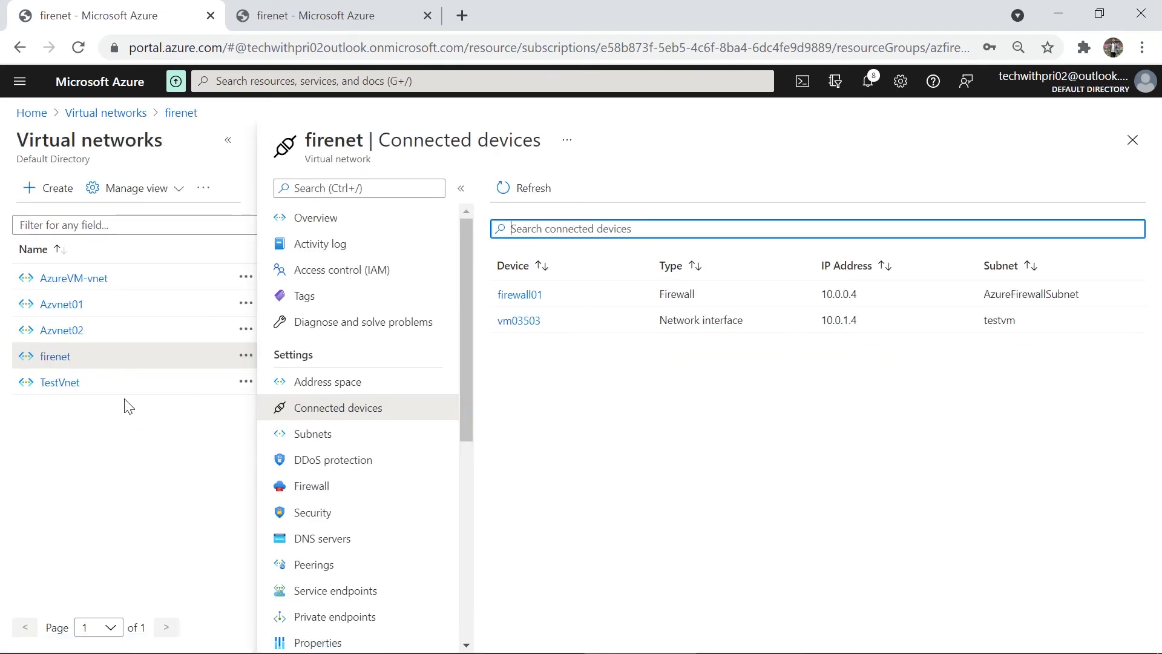
pyautogui.click(520, 327)
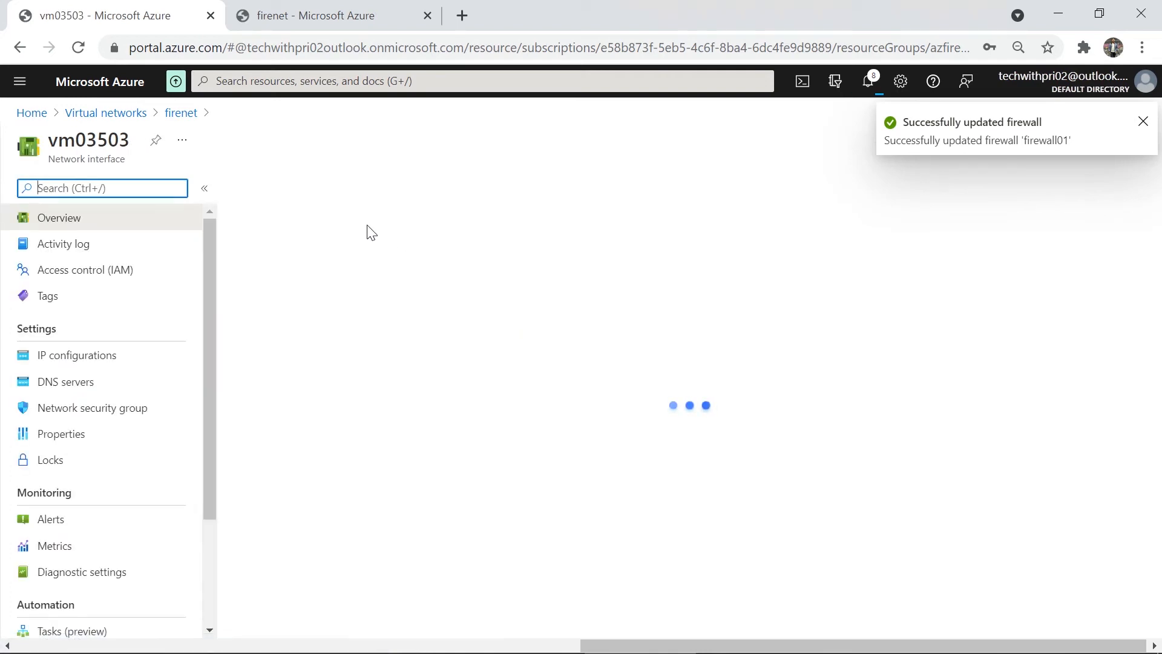
pyautogui.click(88, 383)
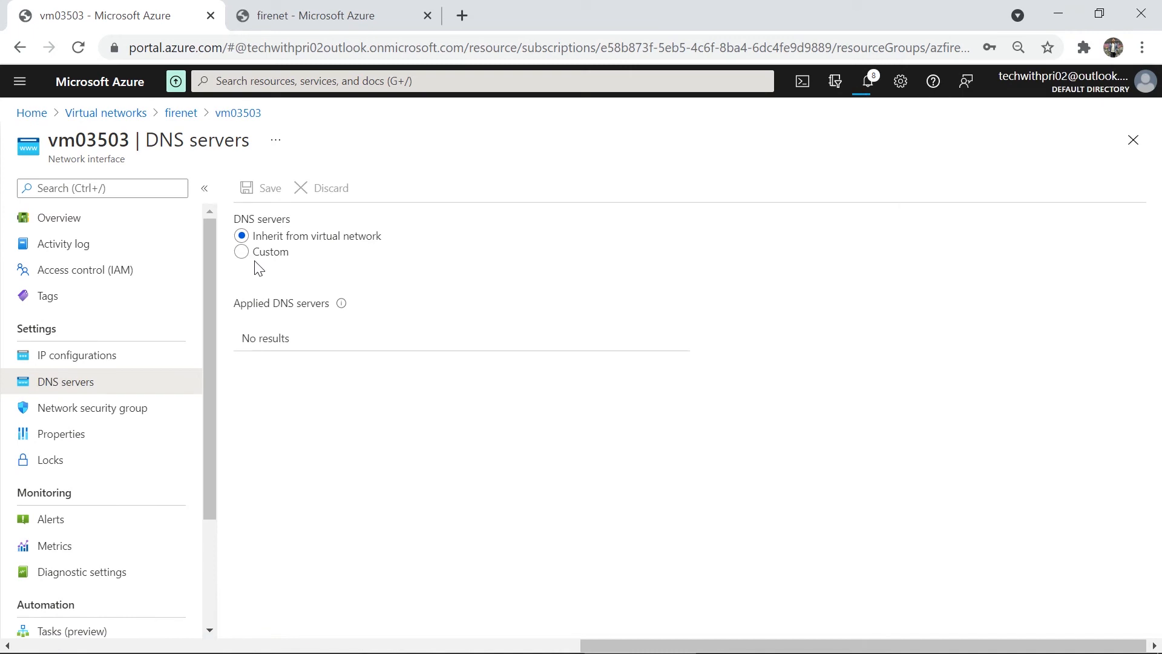
# Step: Switch vm03503 to custom DNS and add 209.244.0.3, copied from the tutorial
pyautogui.click(257, 252)
pyautogui.click(307, 361)
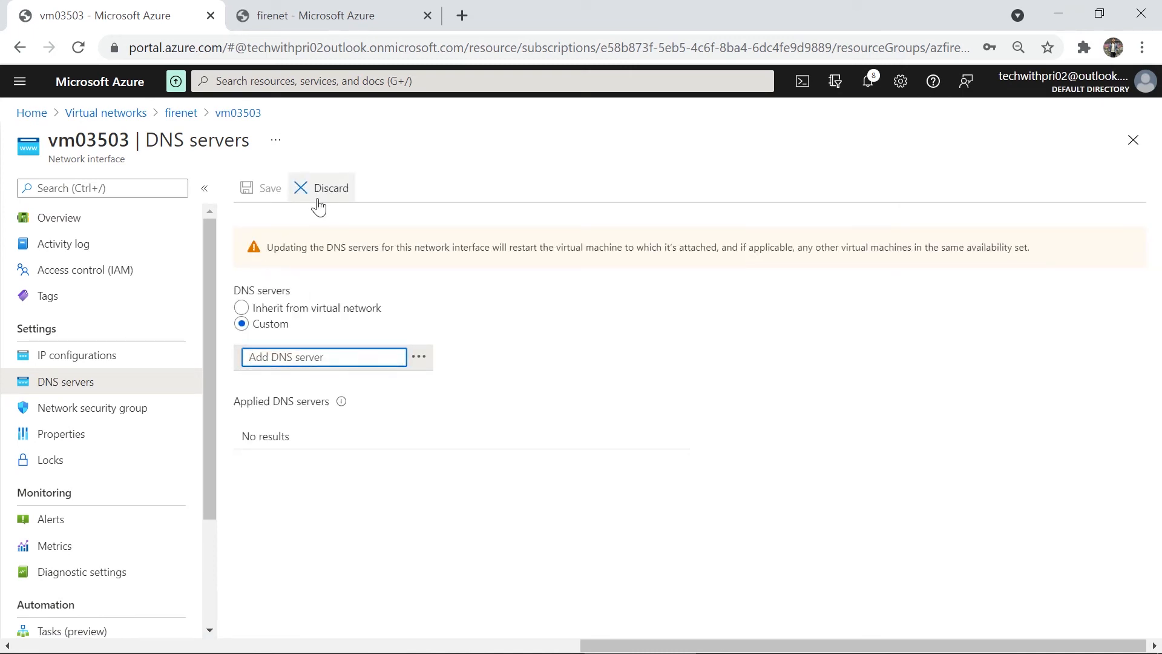
pyautogui.hotkey('alt', 'Tab')
pyautogui.click(372, 451)
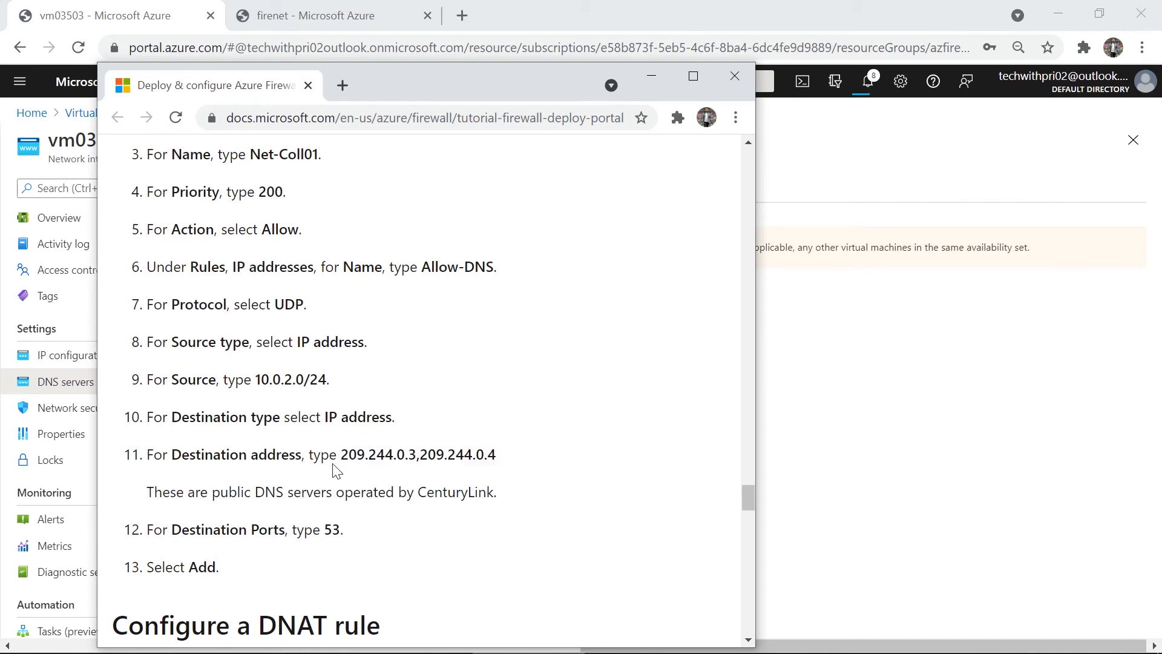
pyautogui.moveTo(340, 455); pyautogui.dragTo(415, 452)
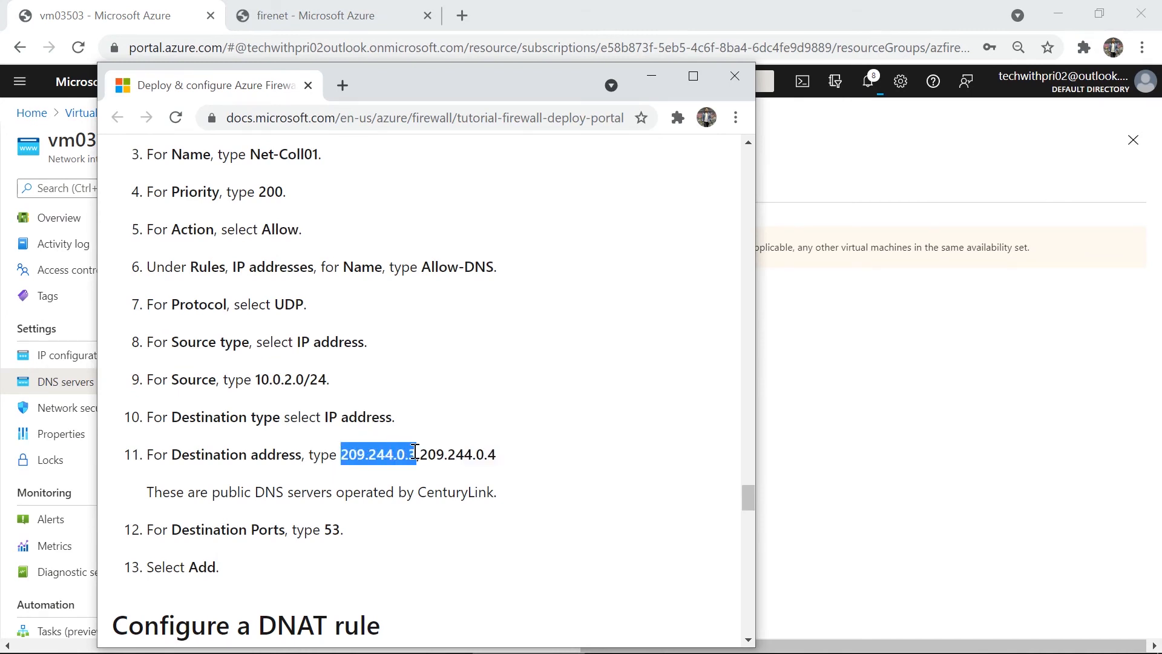
pyautogui.hotkey('ctrl', 'c')
pyautogui.click(786, 388)
pyautogui.click(389, 361)
pyautogui.hotkey('ctrl', 'v')
# Step: Add 209.244.0.4 as the second custom DNS server and save the list
pyautogui.click(367, 378)
pyautogui.hotkey('alt', 'Tab')
pyautogui.moveTo(423, 455); pyautogui.dragTo(498, 454)
pyautogui.hotkey('ctrl', 'c')
pyautogui.click(964, 341)
pyautogui.click(285, 381)
pyautogui.hotkey('ctrl', 'v')
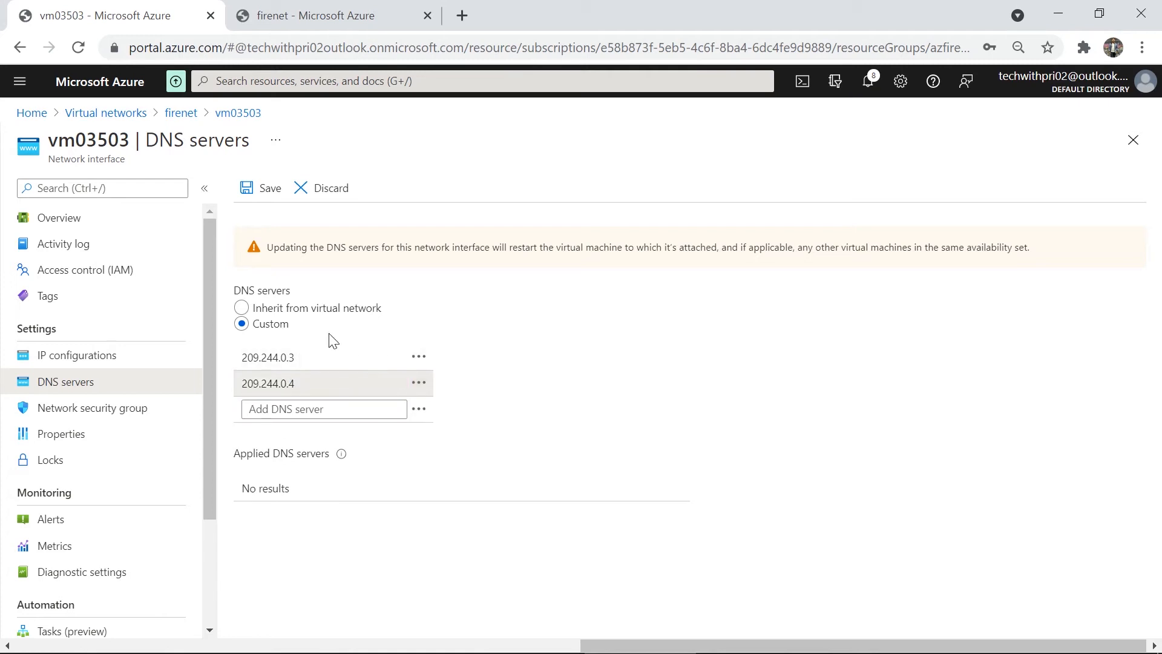
pyautogui.click(265, 198)
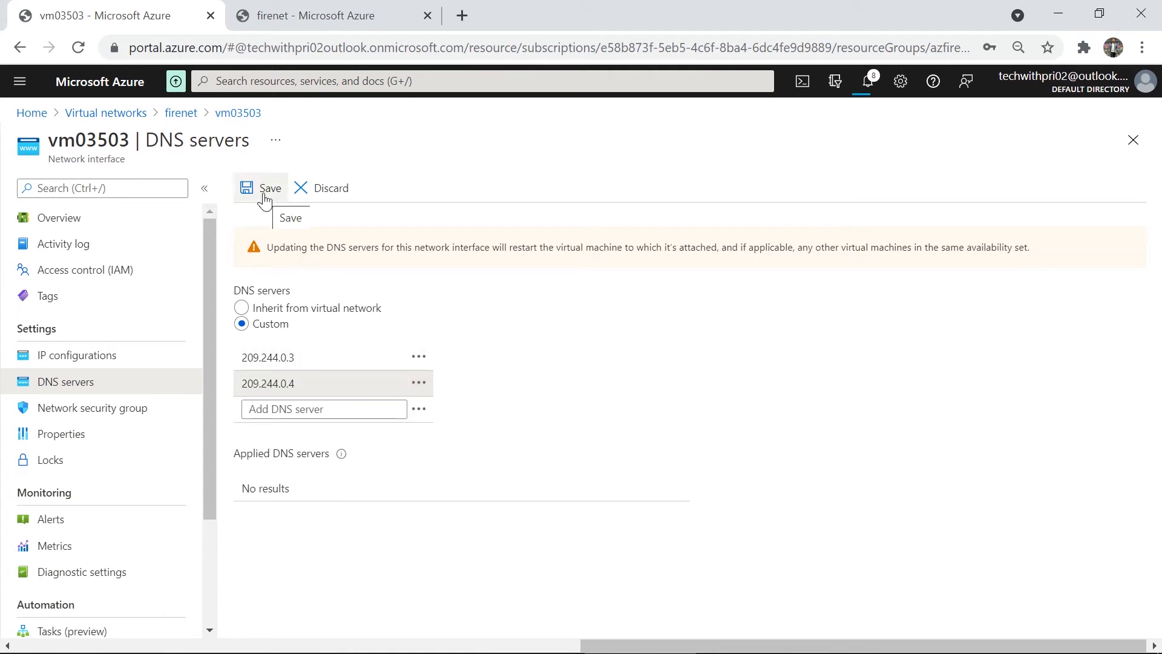
pyautogui.click(265, 192)
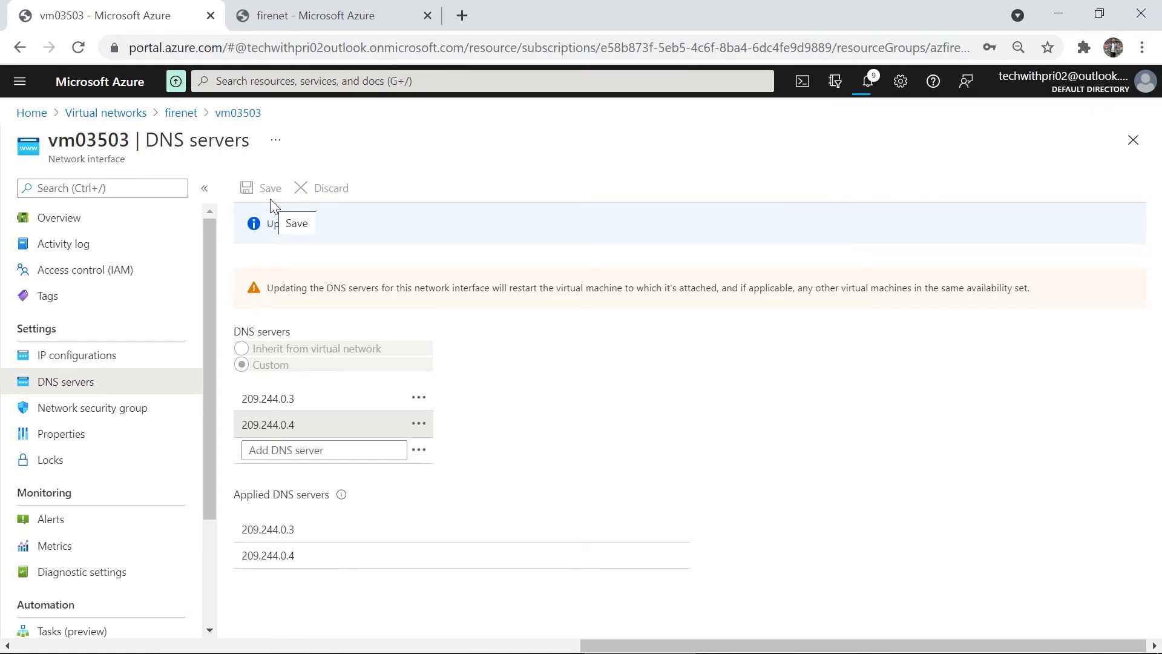
# Step: Return to the firewall01 overview from the recent services list
pyautogui.click(281, 14)
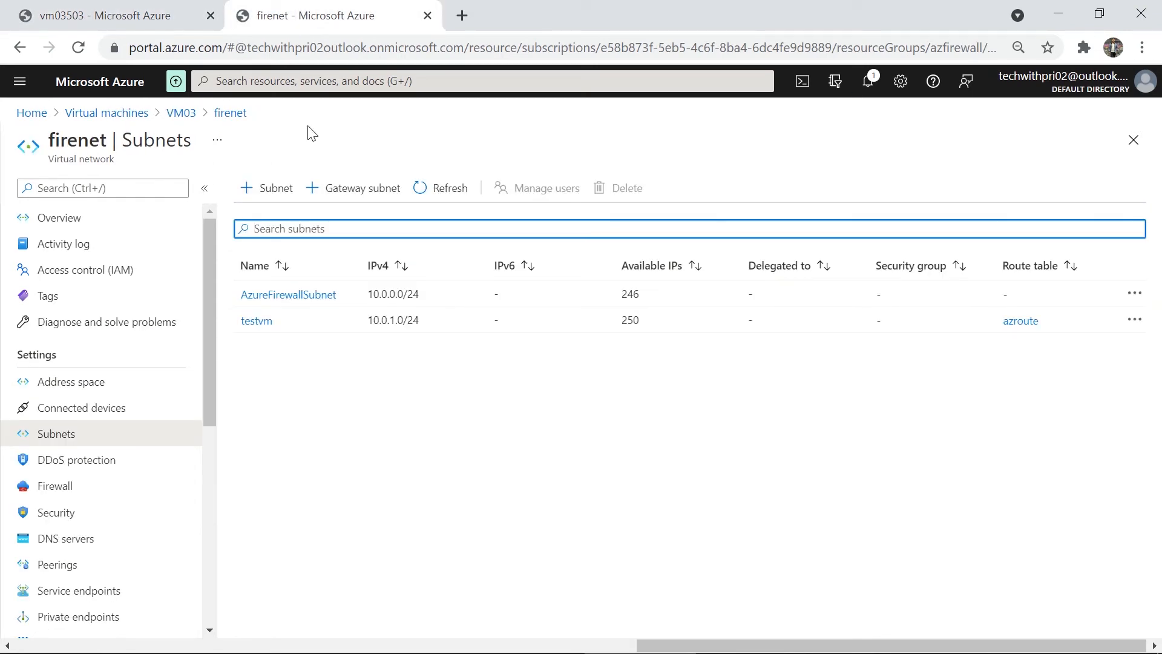
pyautogui.click(201, 8)
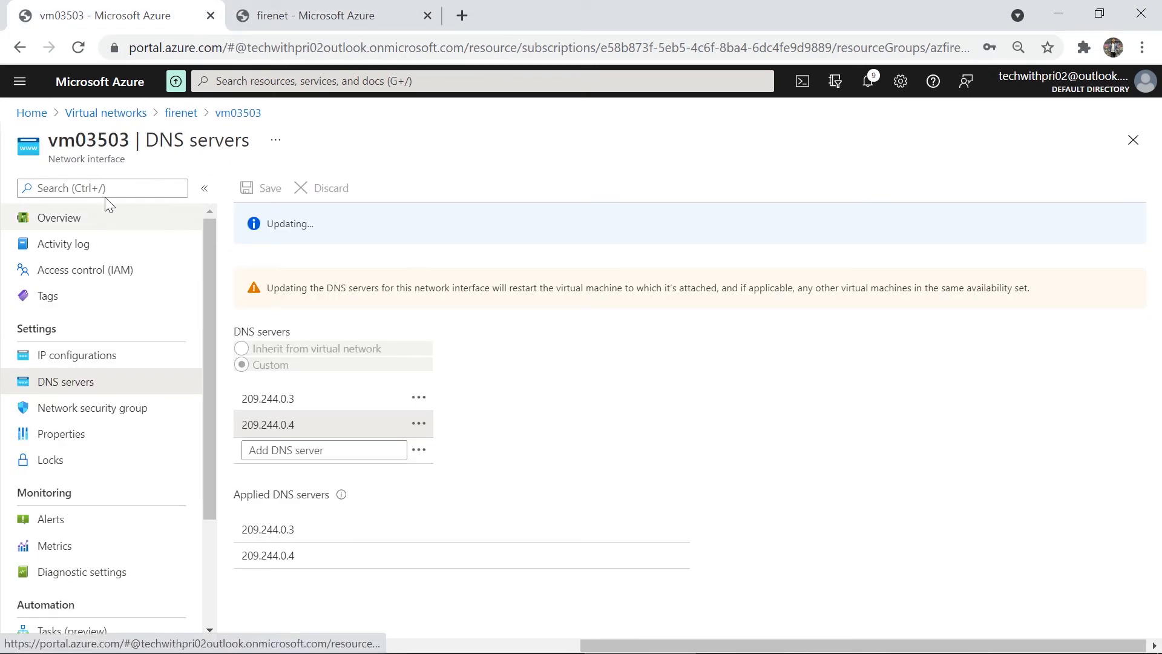
pyautogui.click(339, 80)
pyautogui.click(325, 301)
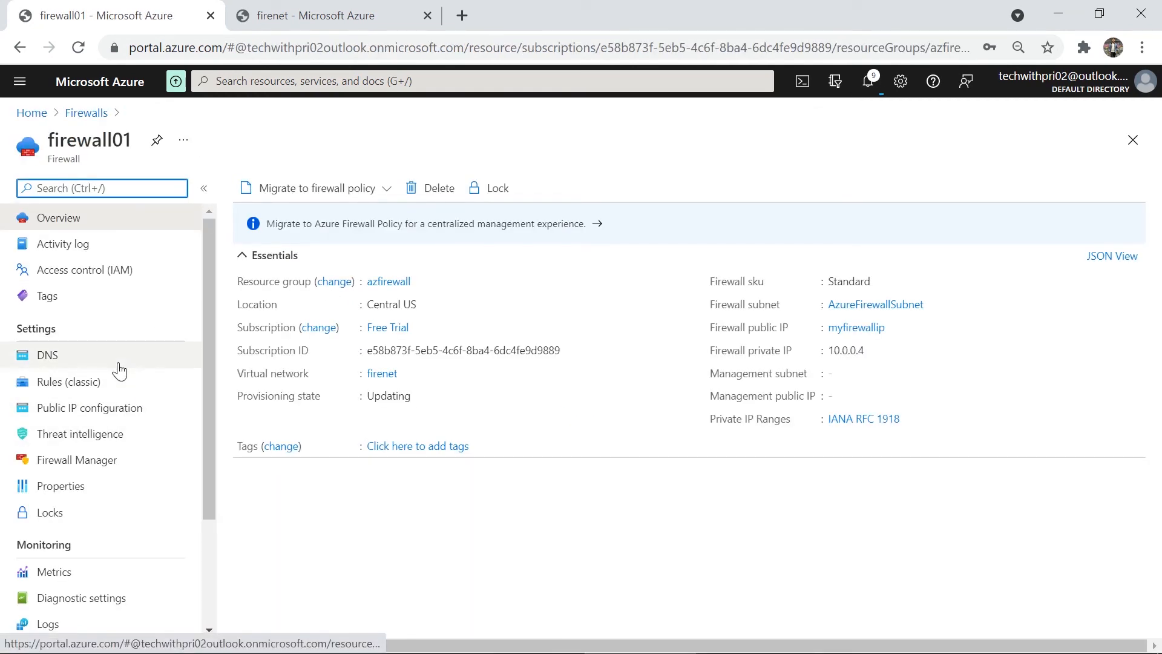
# Step: Show firewall01's classic rules, which have no NAT rule collections yet
pyautogui.click(121, 387)
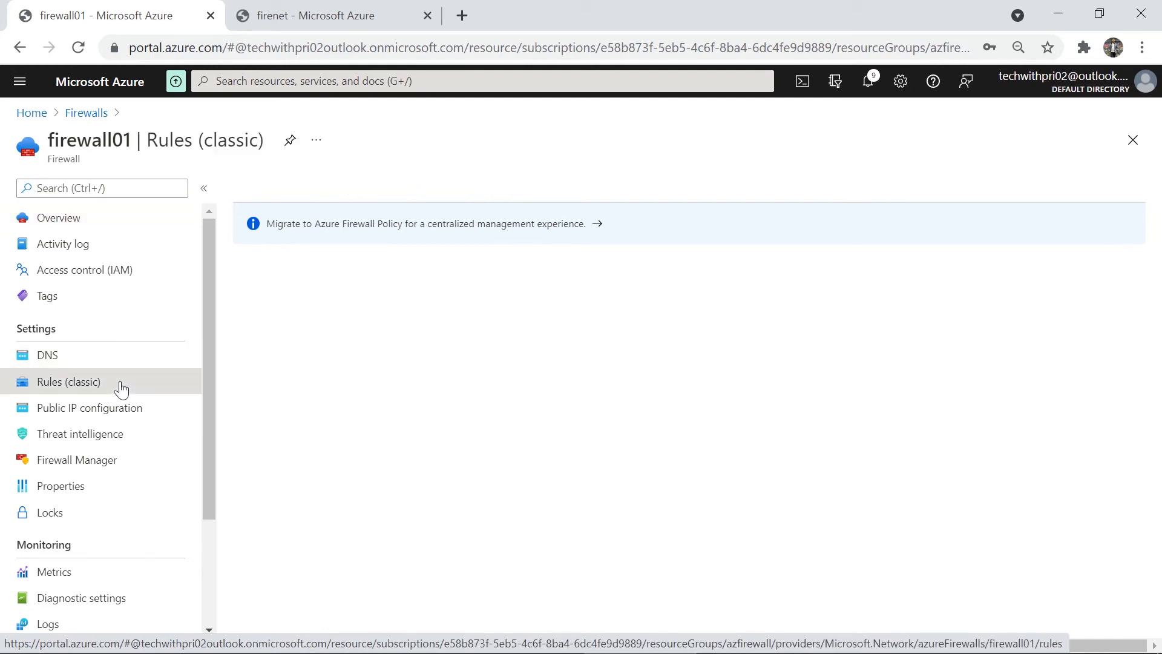
pyautogui.click(225, 140)
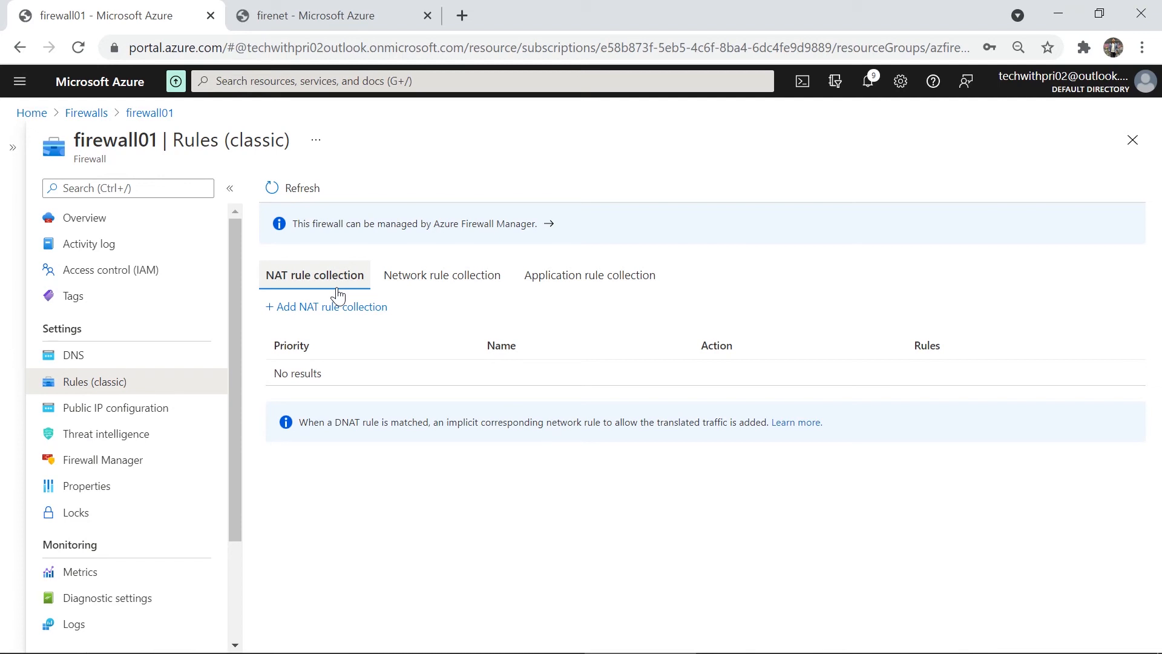
pyautogui.click(310, 307)
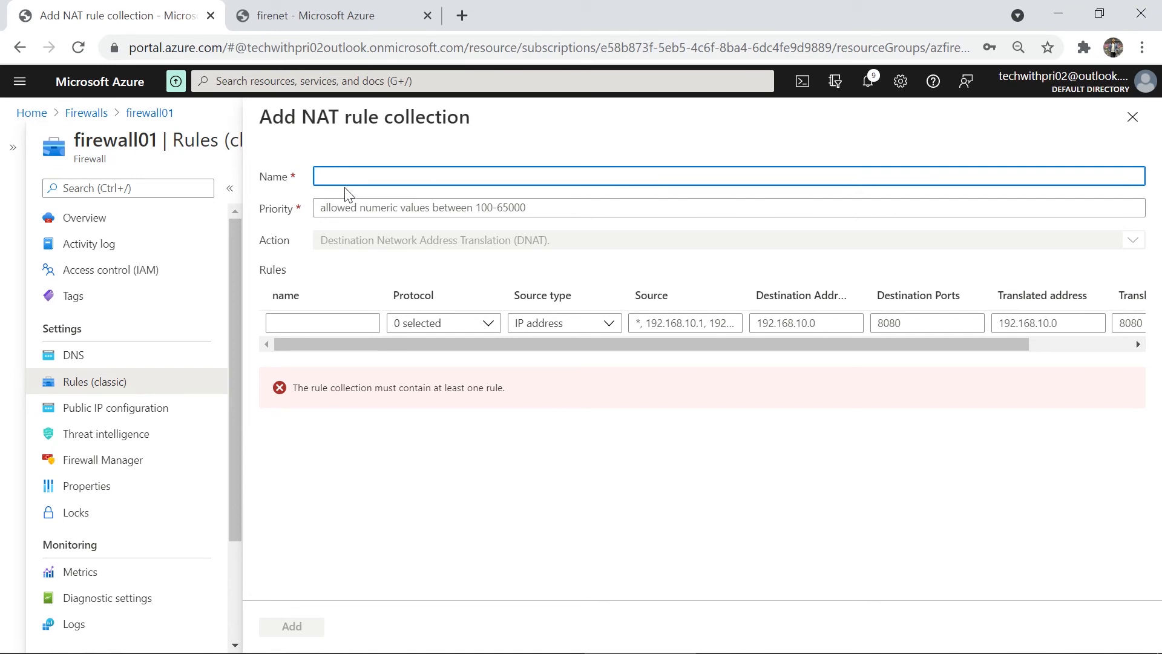
# Step: Name the new NAT rule collection rdp with priority 200
pyautogui.write('rdp')
pyautogui.press('Tab')
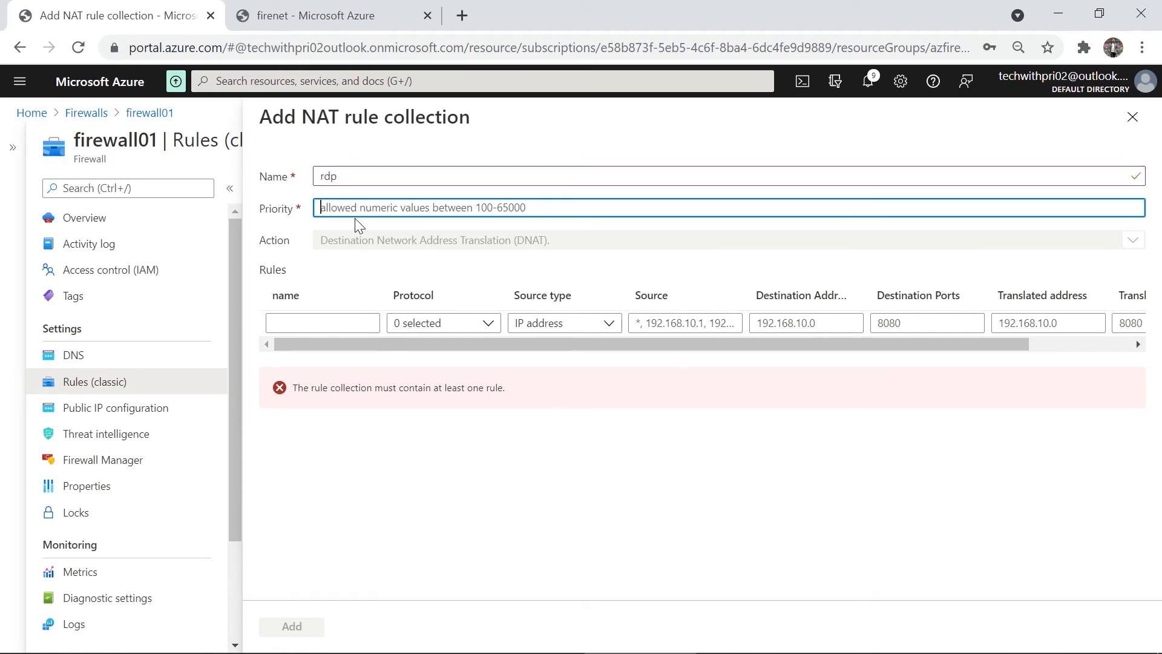
pyautogui.write('200')
# Step: Add a NAT rule named rdp using protocol TCP and source *
pyautogui.click(350, 320)
pyautogui.write('rdp')
pyautogui.press('Tab')
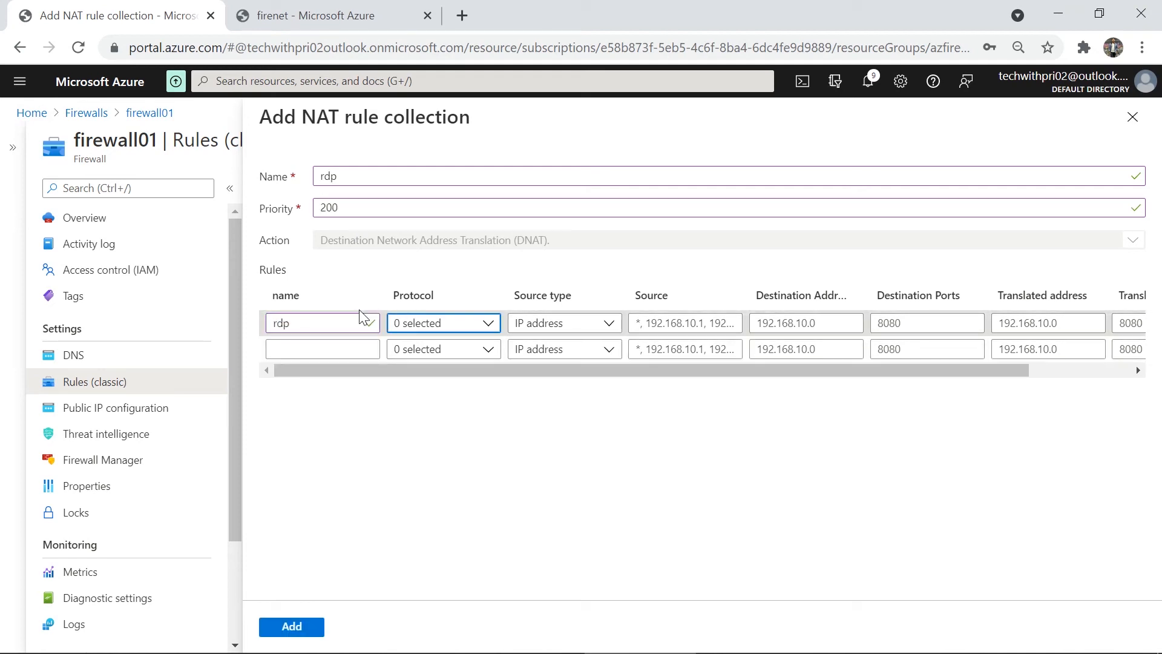
pyautogui.click(433, 324)
pyautogui.click(434, 358)
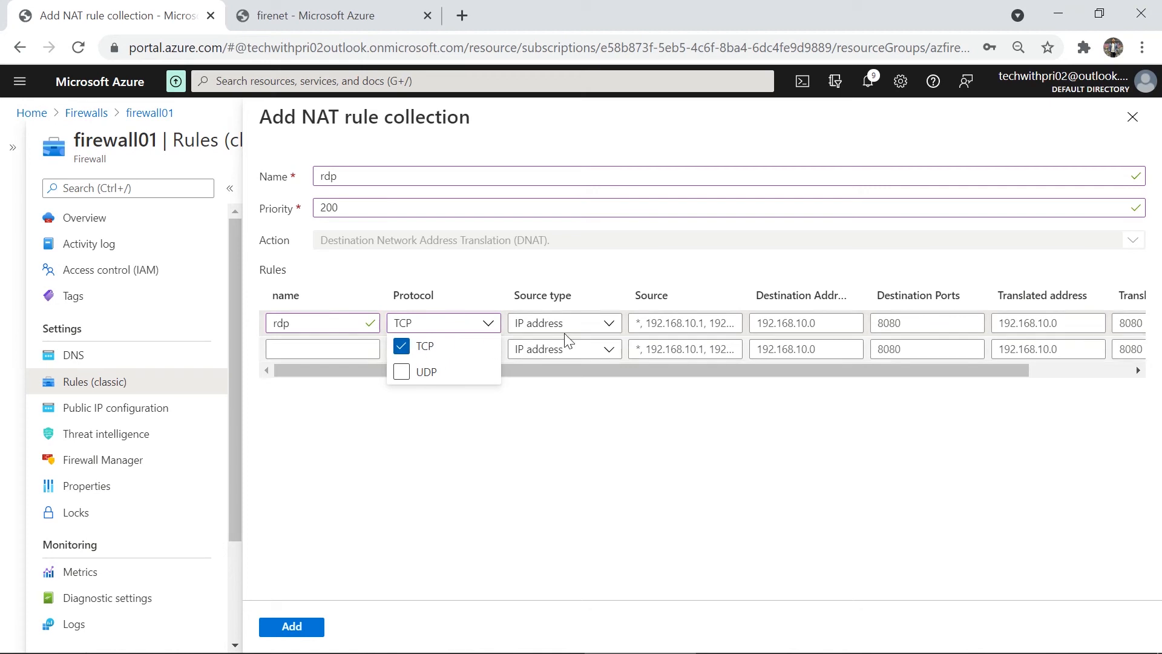
pyautogui.click(609, 292)
pyautogui.click(648, 319)
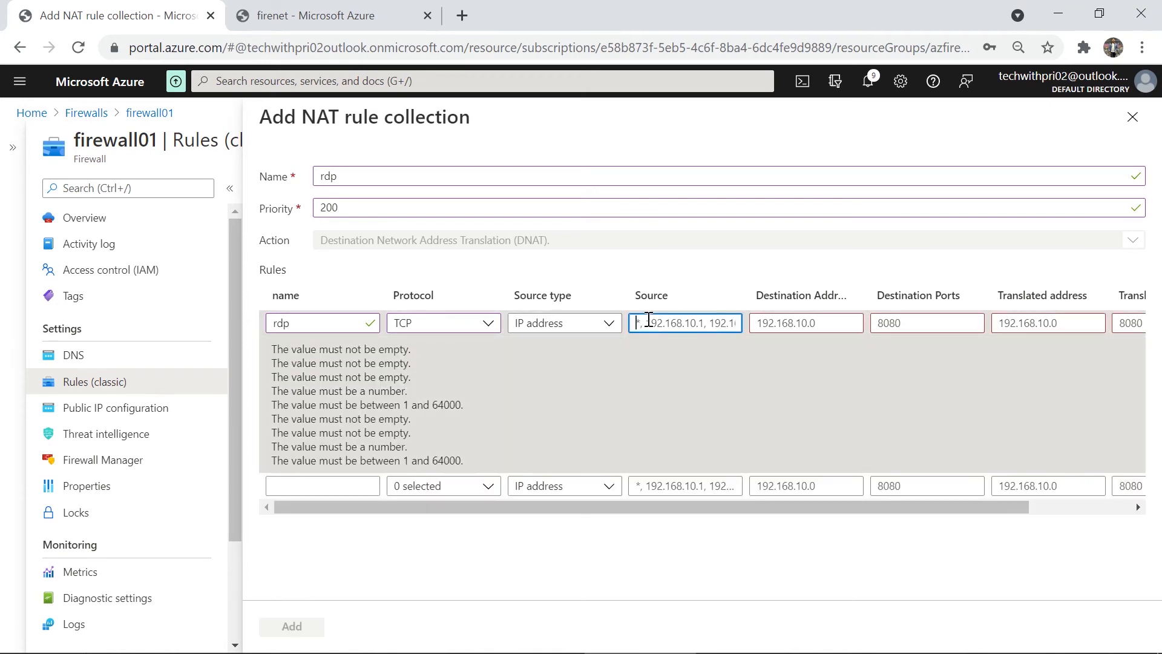
pyautogui.write('*')
pyautogui.click(800, 320)
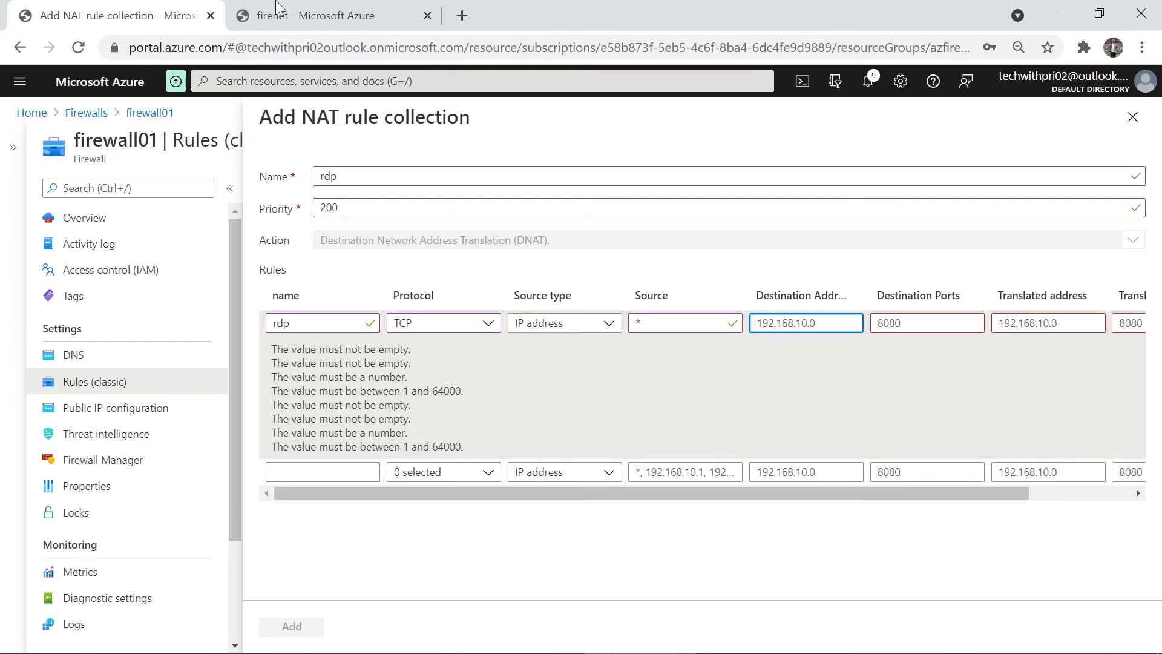
pyautogui.click(277, 9)
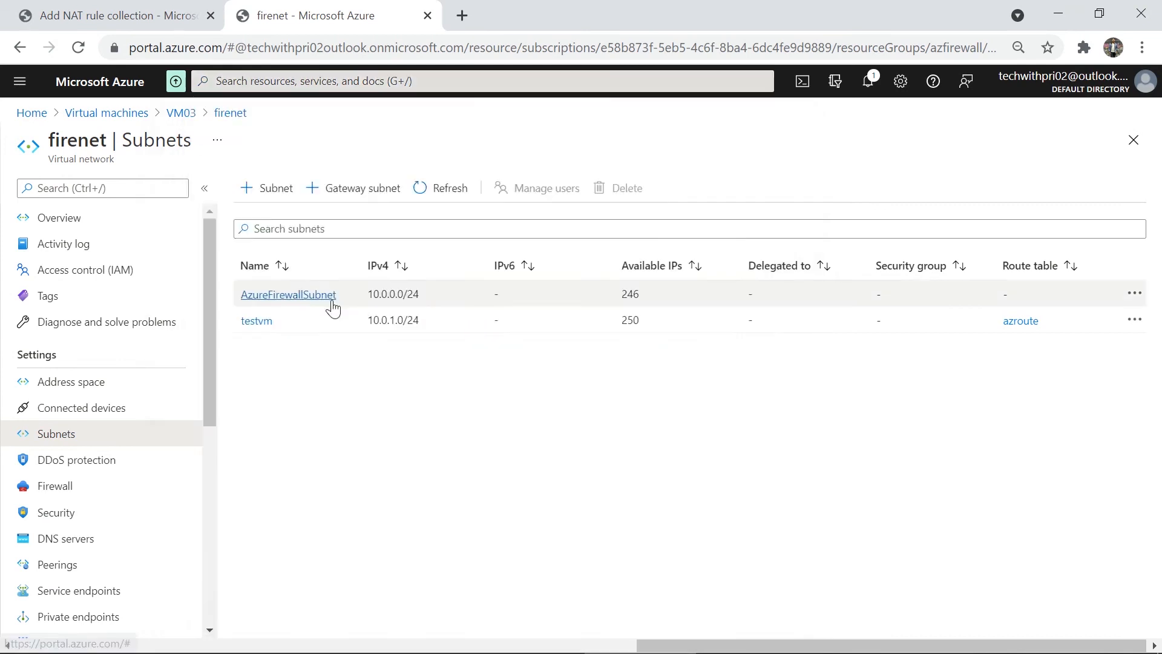
# Step: Copy firewall01's public IP 104.208.35.114 from its public IP configuration
pyautogui.click(333, 309)
pyautogui.click(82, 325)
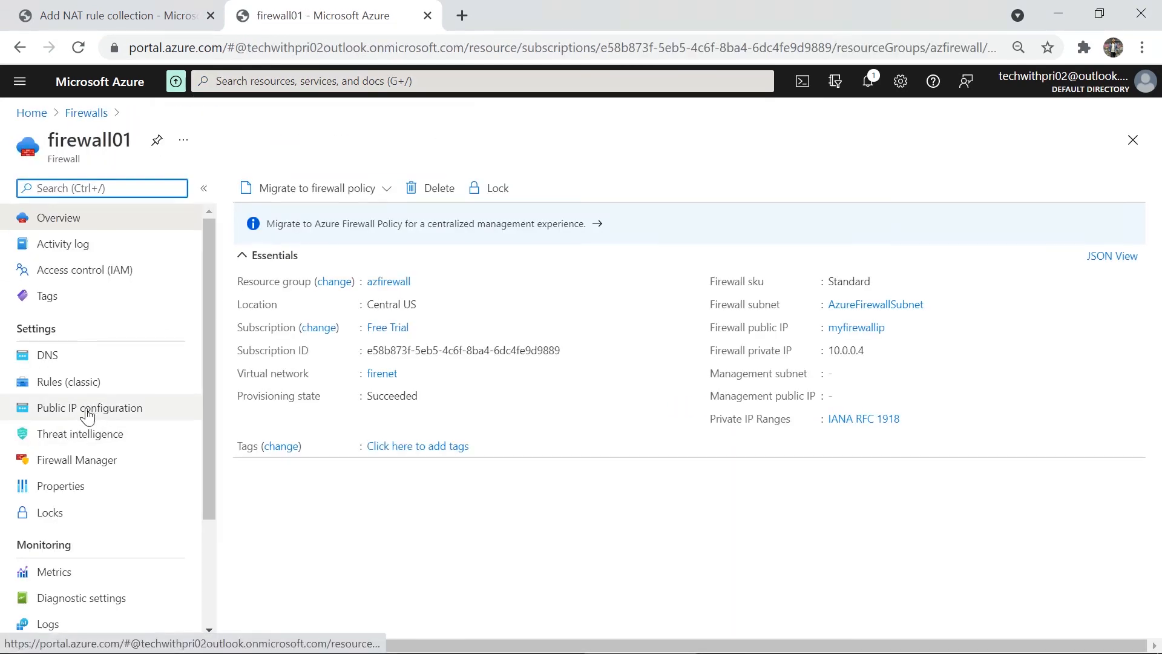
pyautogui.click(87, 409)
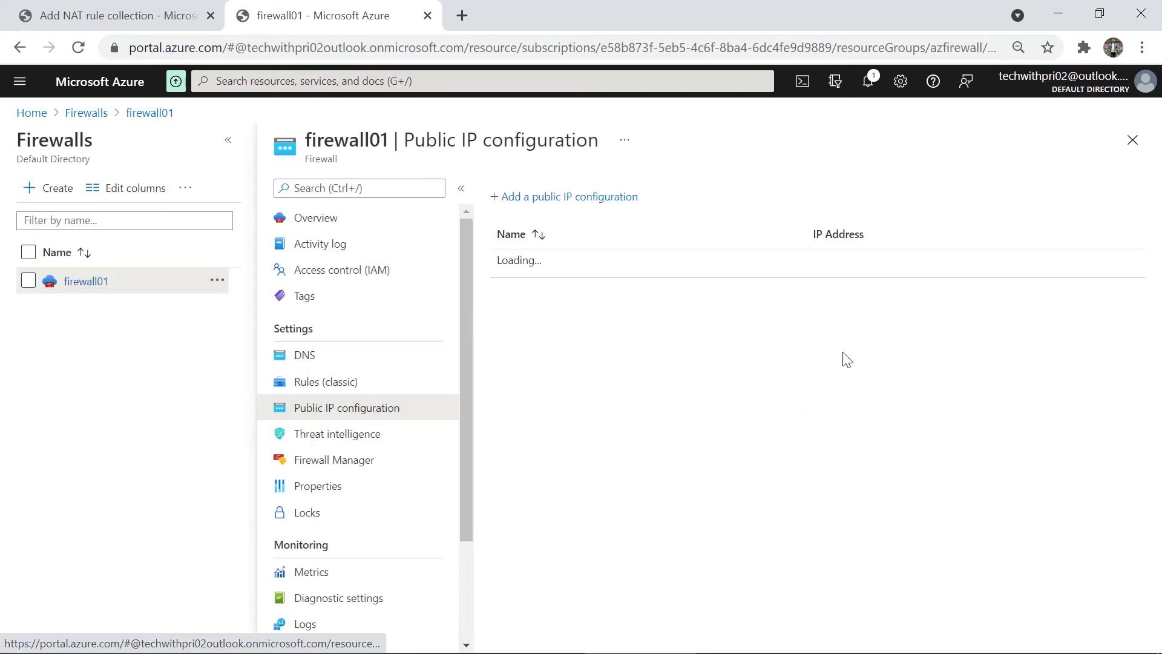
pyautogui.tripleClick(838, 270)
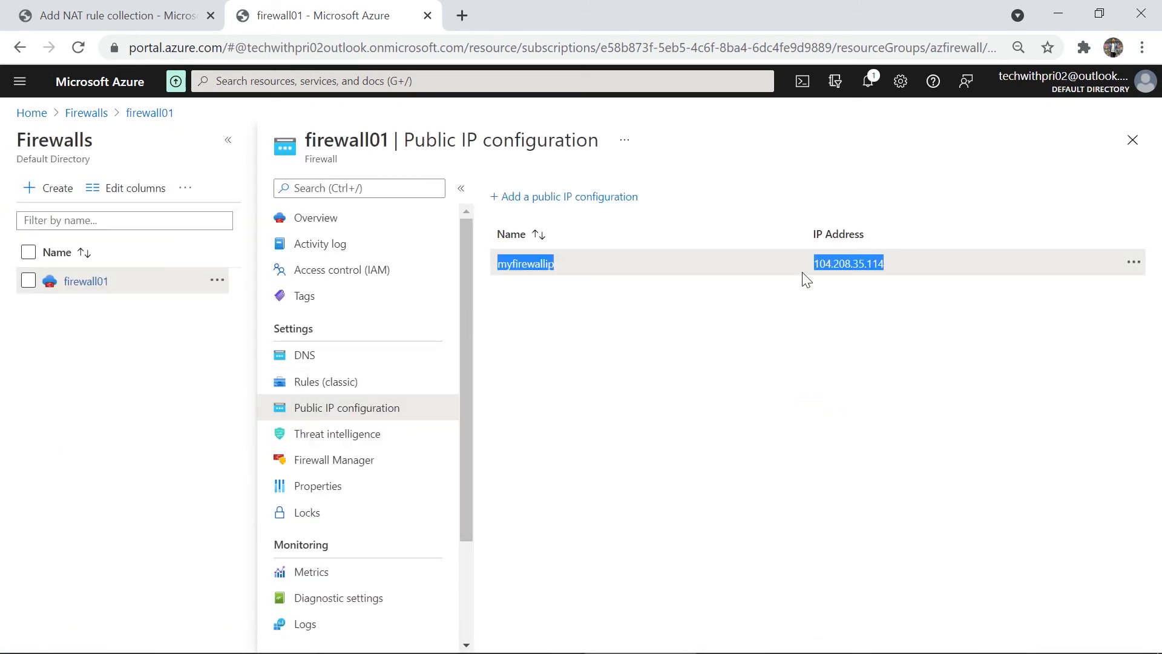
pyautogui.doubleClick(809, 269)
pyautogui.hotkey('ctrl', 'c')
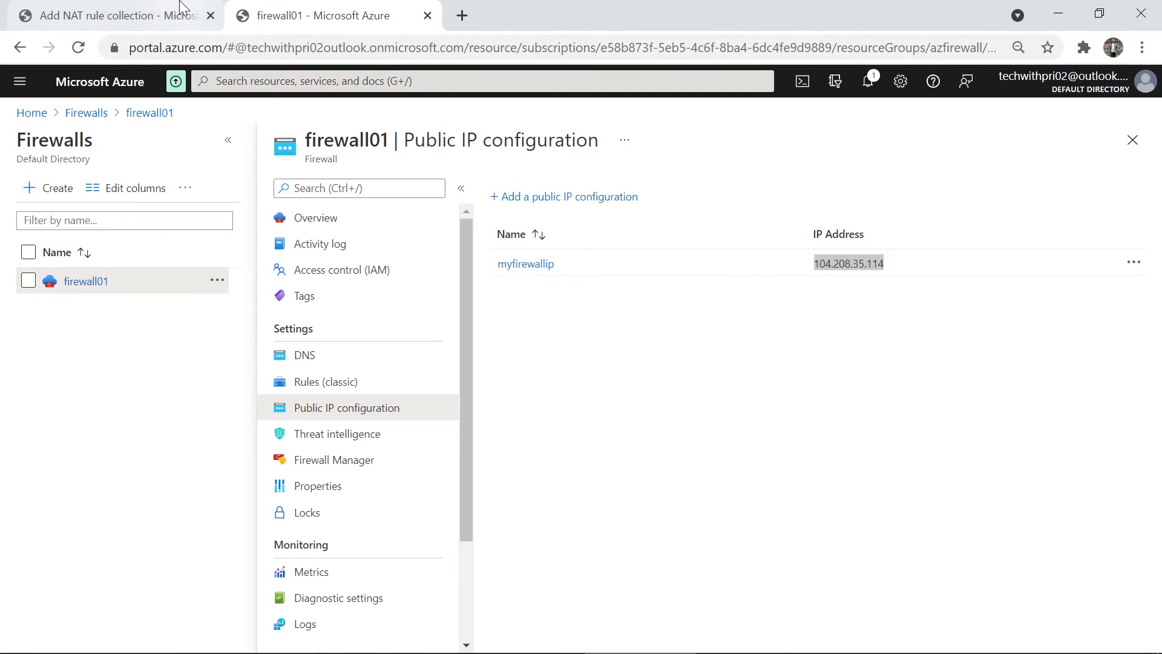
# Step: Set the rdp rule's destination address to 104.208.35.114 and destination port 3389
pyautogui.click(180, 7)
pyautogui.hotkey('ctrl', 'v')
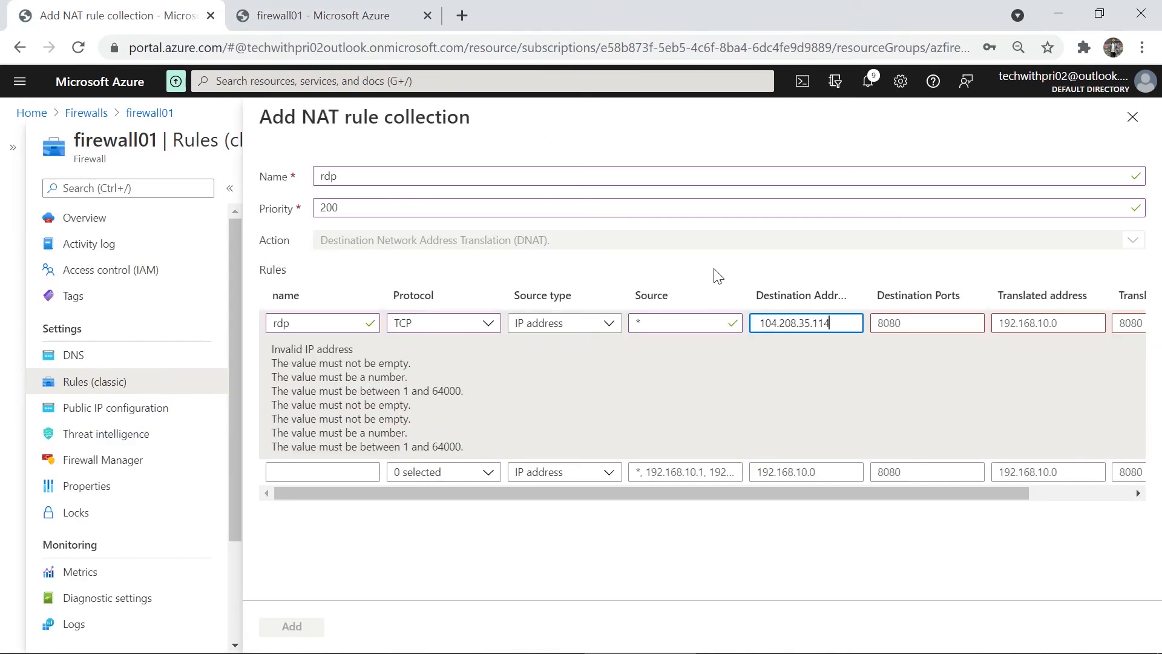
pyautogui.press('BackSpace')
pyautogui.click(910, 324)
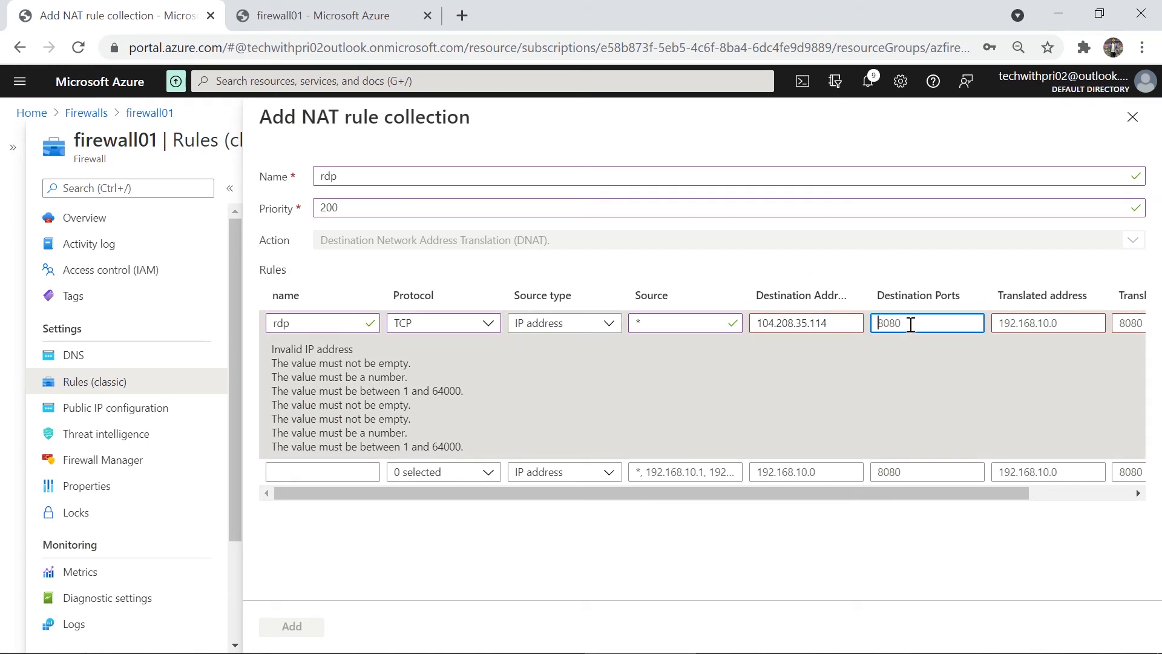
pyautogui.write('3389')
pyautogui.press('Tab')
pyautogui.press('Tab')
pyautogui.click(935, 317)
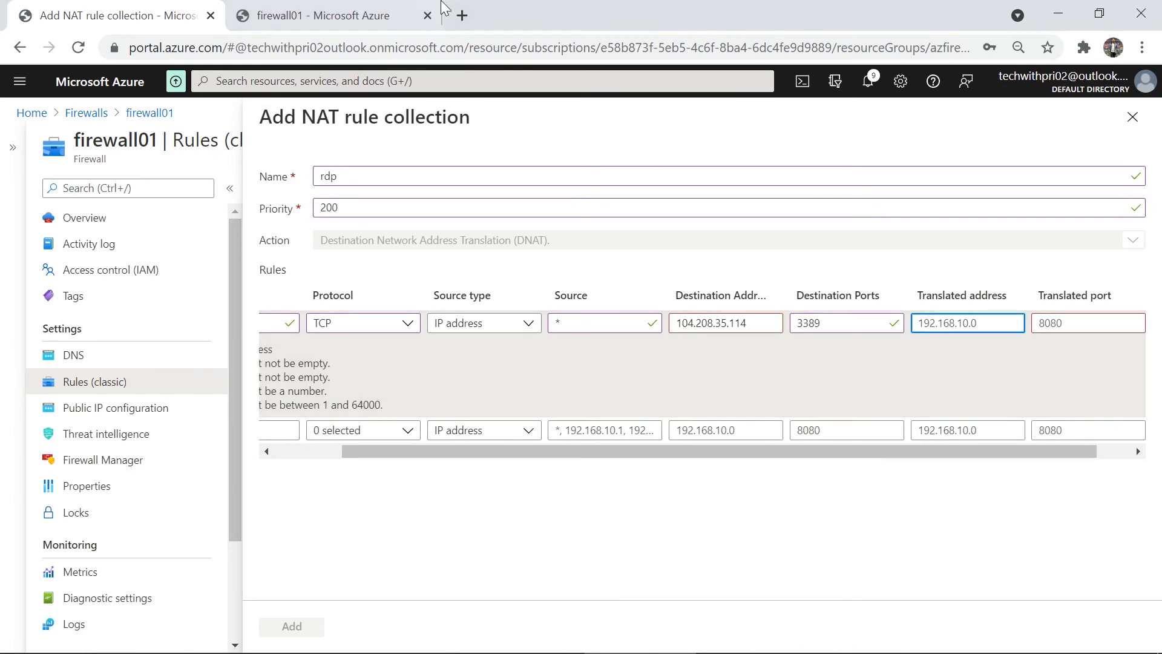
pyautogui.click(411, 17)
# Step: Copy VM03's private IP 10.0.1.4 from its virtual machine details
pyautogui.click(423, 81)
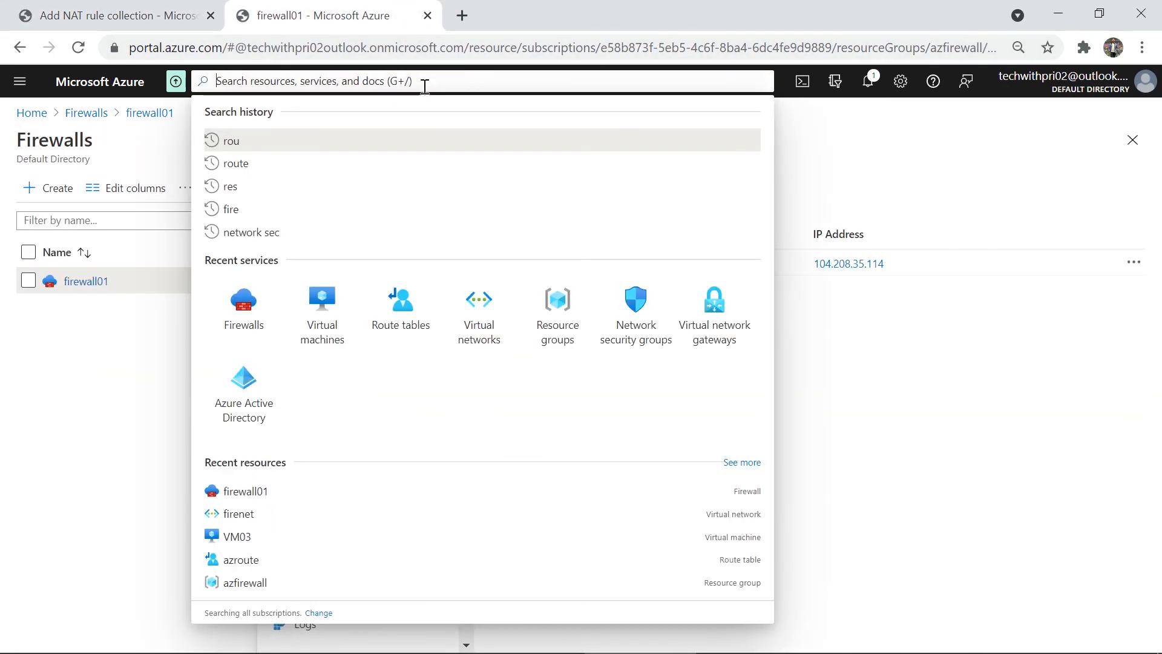
pyautogui.click(348, 316)
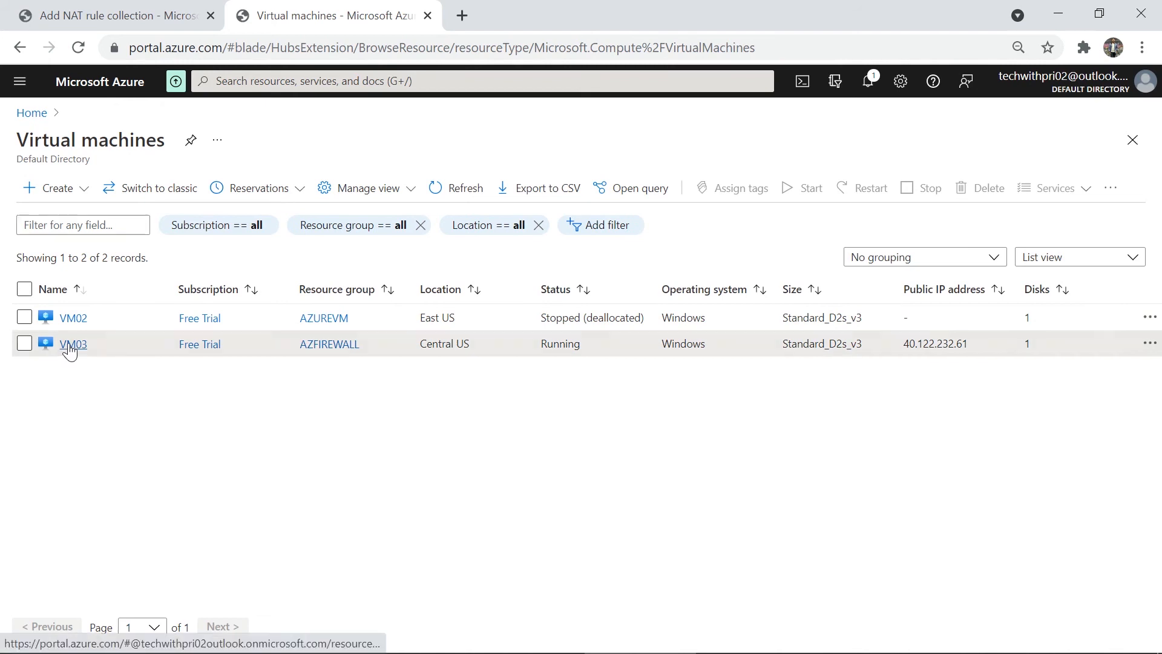
pyautogui.click(71, 342)
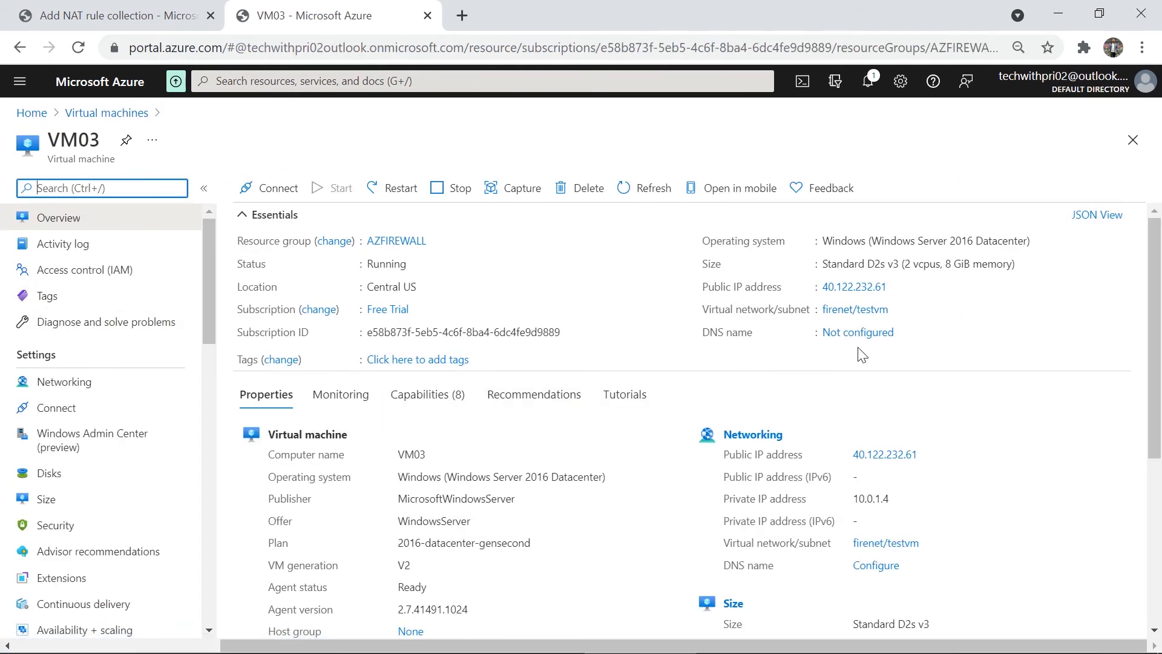
pyautogui.doubleClick(874, 499)
pyautogui.hotkey('ctrl', 'c')
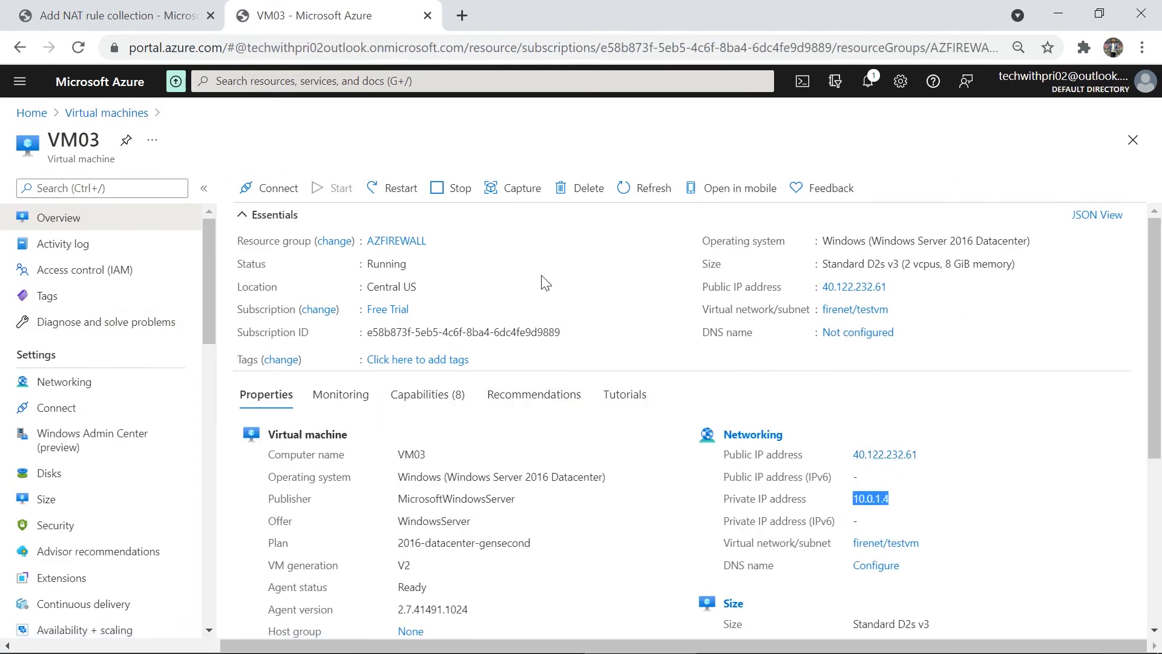
# Step: Set translated address 10.0.1.4 and translated port 3389, then add the rdp collection
pyautogui.click(177, 7)
pyautogui.hotkey('ctrl', 'v')
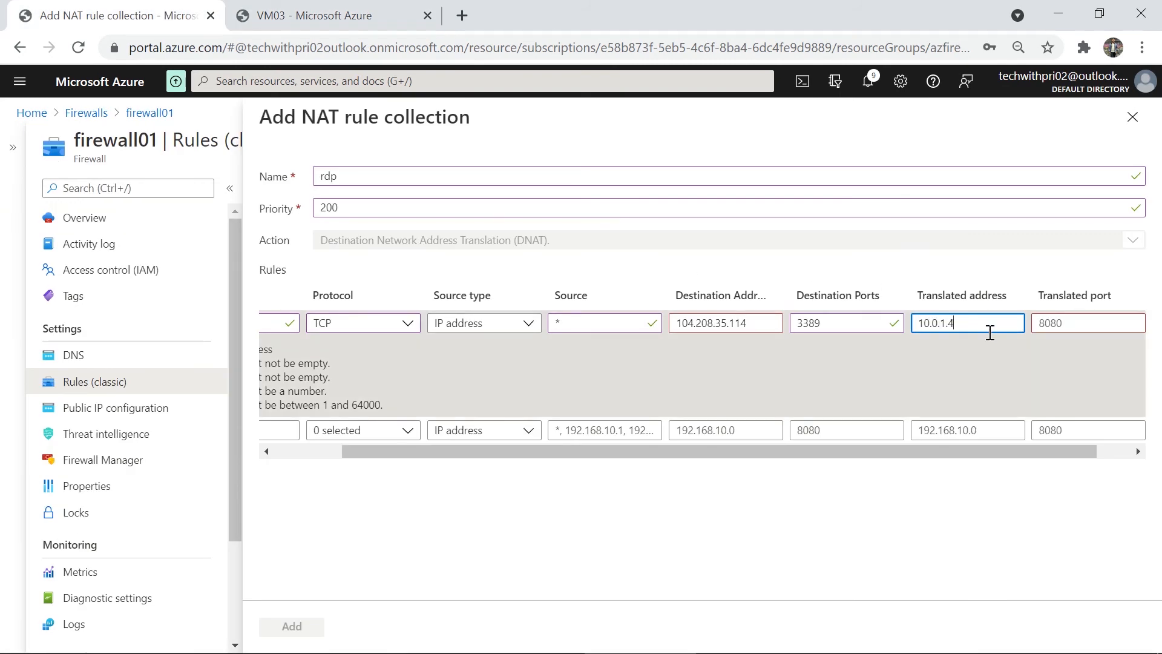
pyautogui.press('Tab')
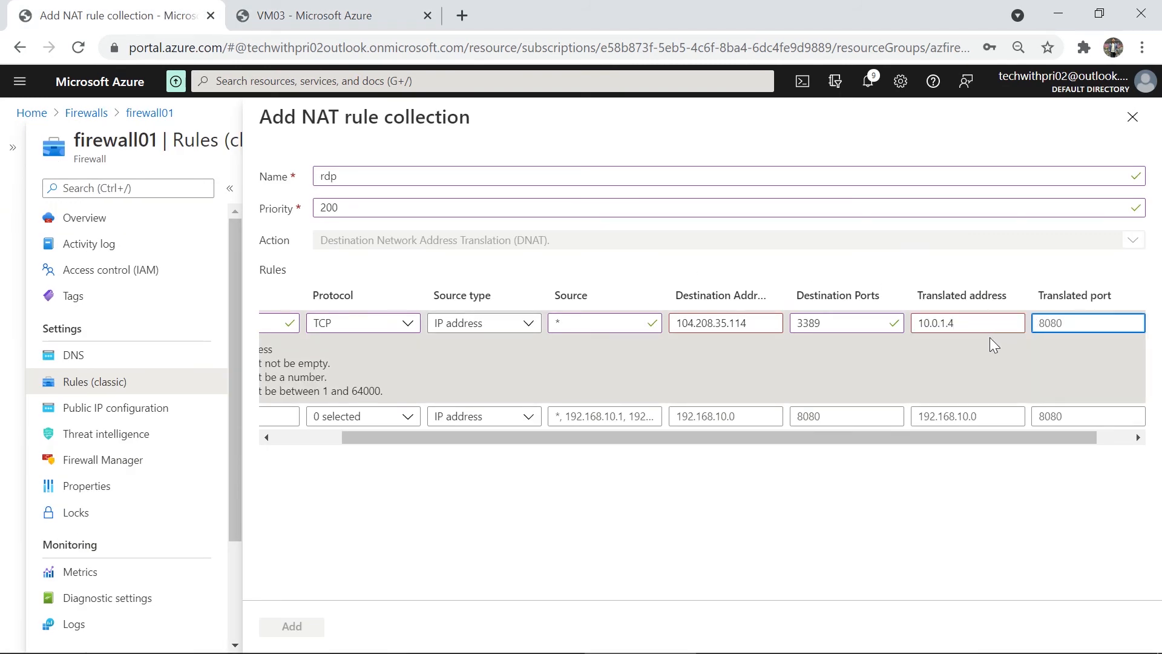
pyautogui.write('3389')
pyautogui.click(292, 626)
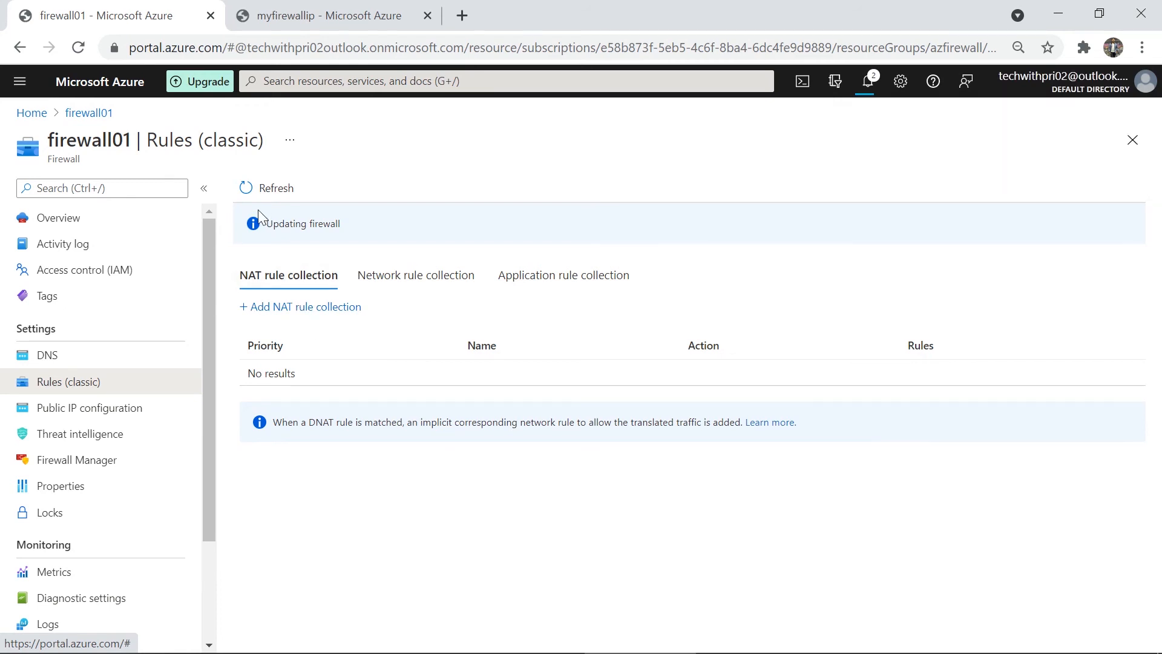
# Step: Check the update notification and look up firewall01's public IP 104.208.35.114
pyautogui.click(867, 88)
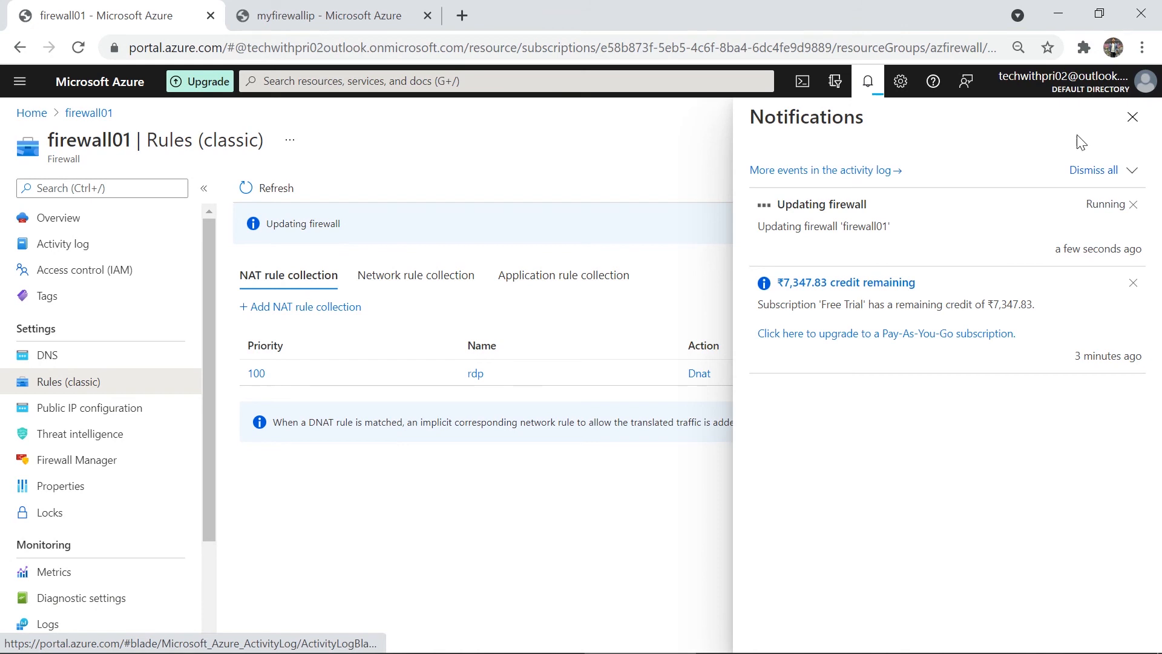
pyautogui.click(1132, 119)
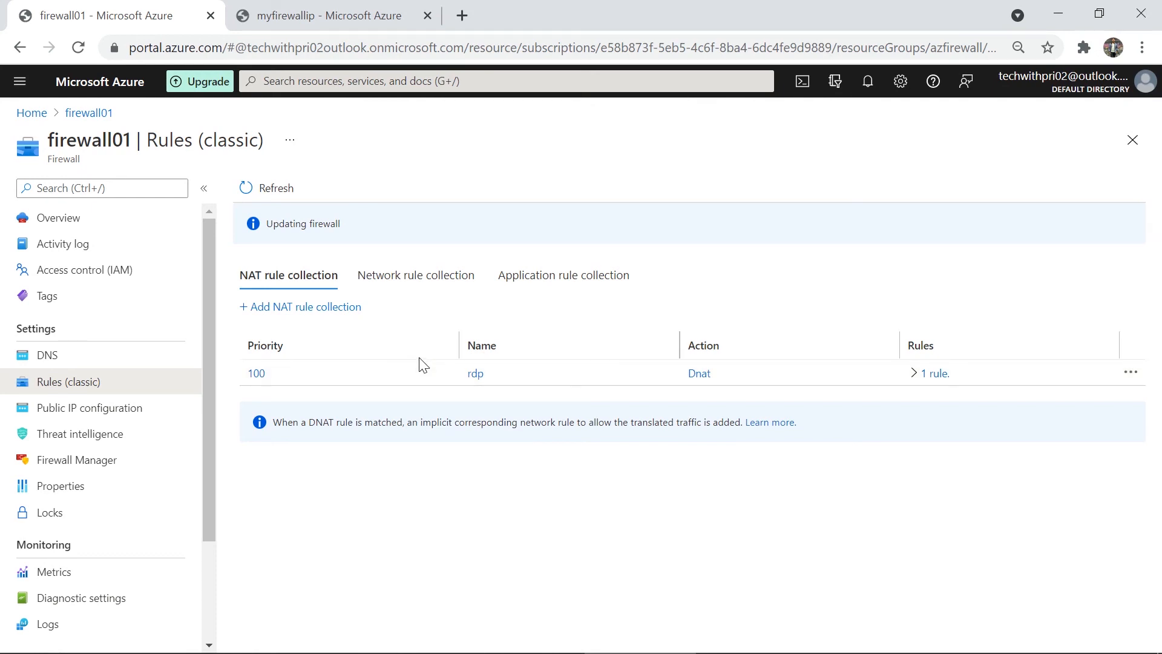
pyautogui.click(331, 16)
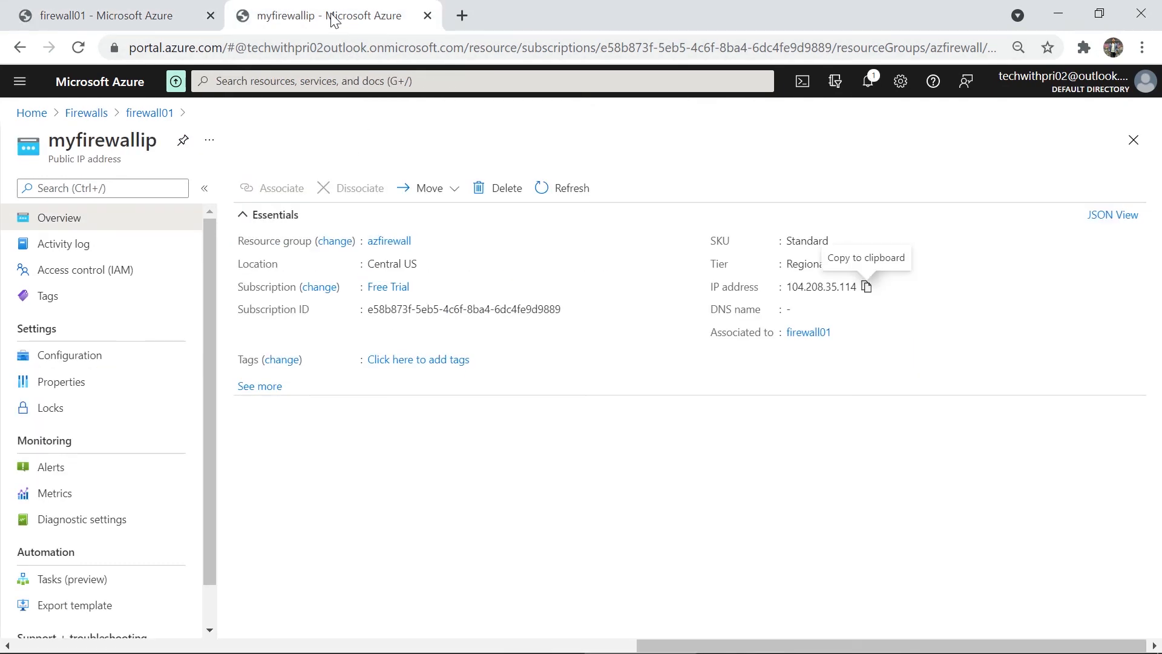
pyautogui.click(335, 85)
pyautogui.click(258, 296)
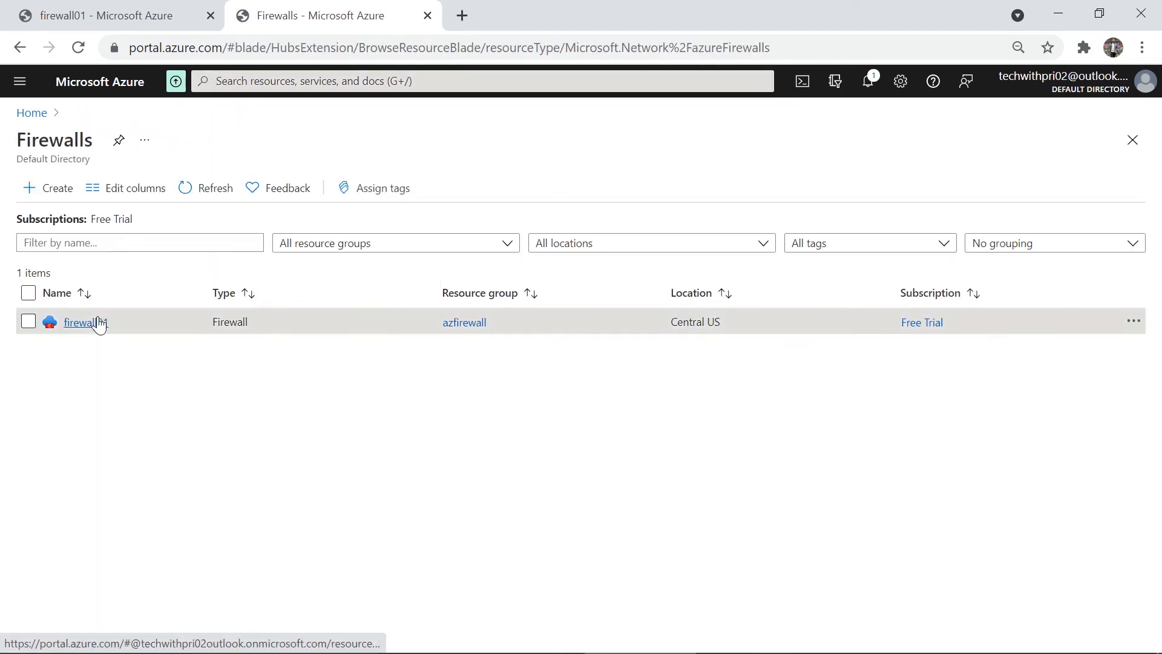
pyautogui.click(99, 321)
pyautogui.click(61, 409)
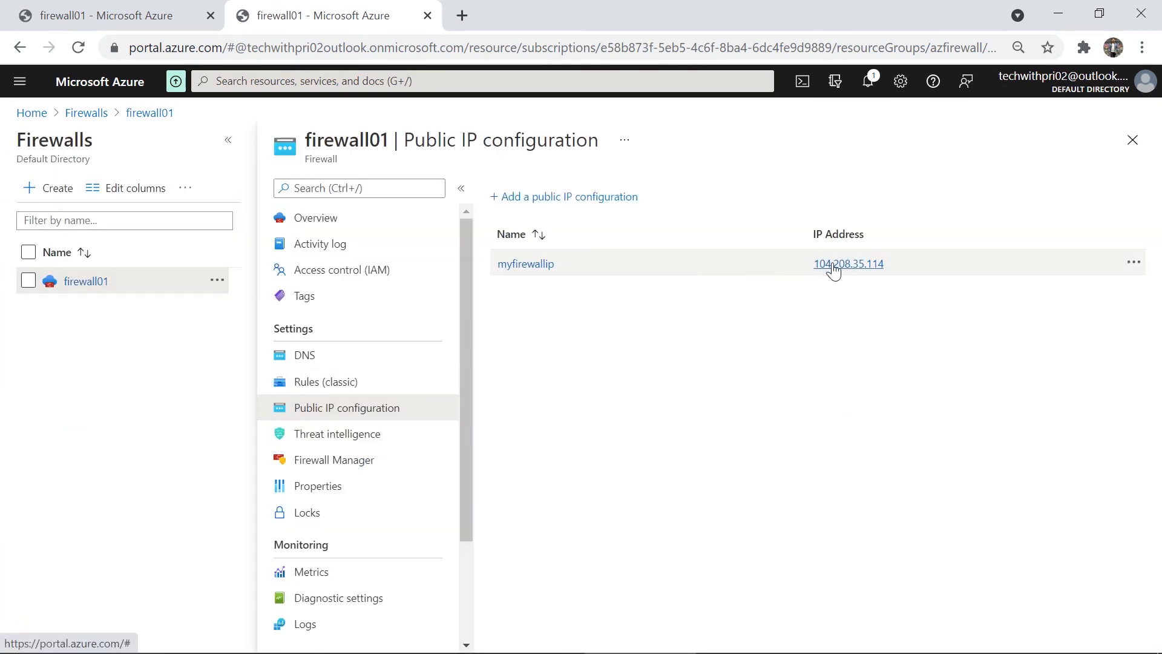
pyautogui.moveTo(885, 265); pyautogui.dragTo(819, 266)
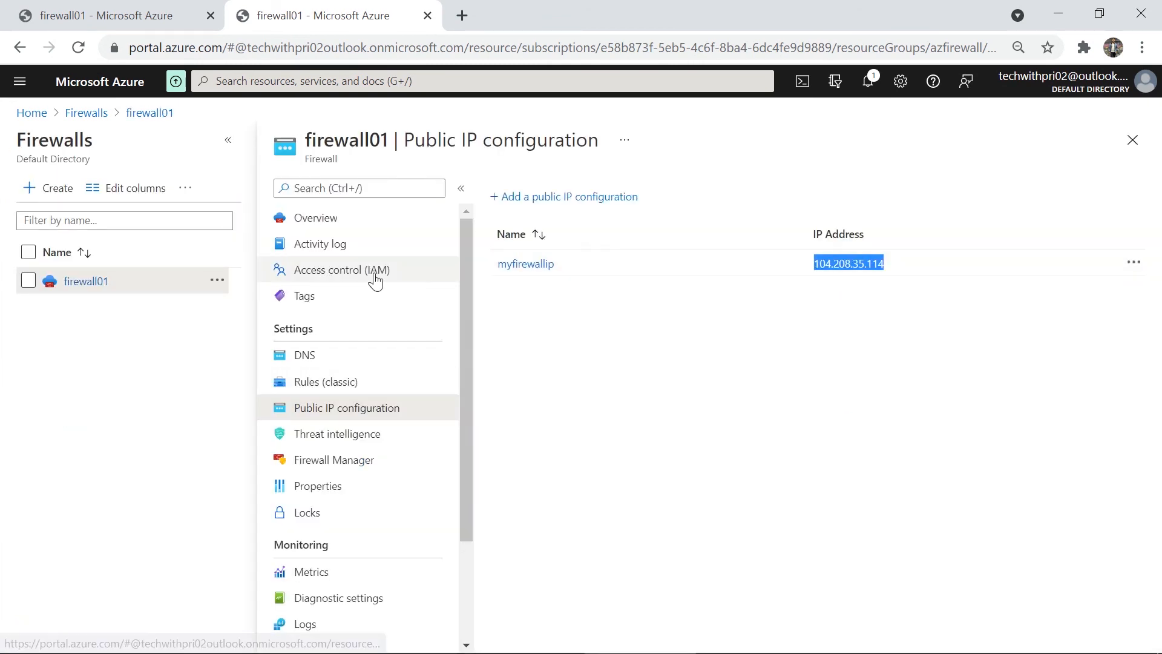
# Step: Inspect the myfirewallip configuration, then return to firewall01's rules showing the rdp DNAT collection
pyautogui.click(507, 269)
pyautogui.click(521, 247)
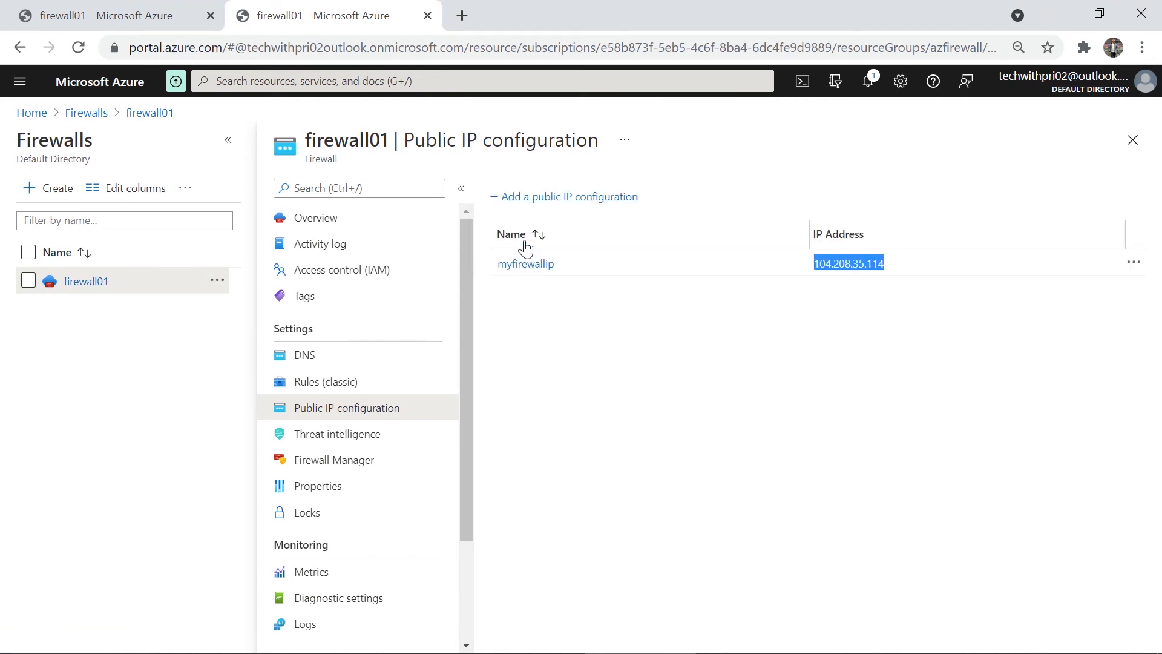
pyautogui.click(536, 266)
pyautogui.click(535, 245)
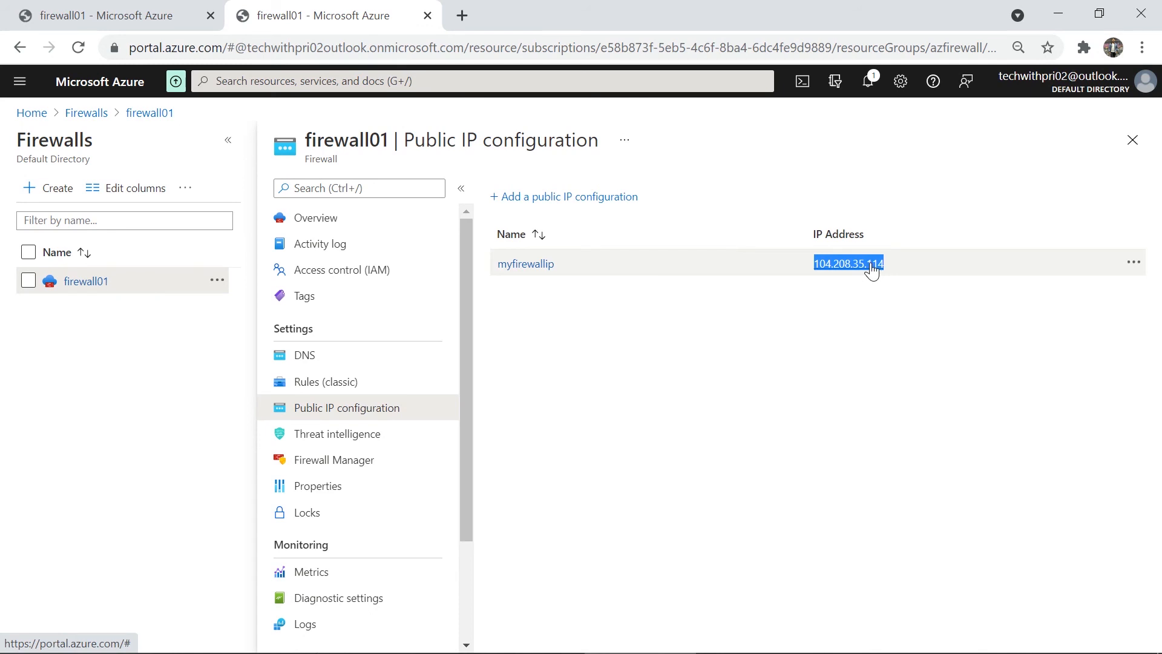
pyautogui.click(194, 13)
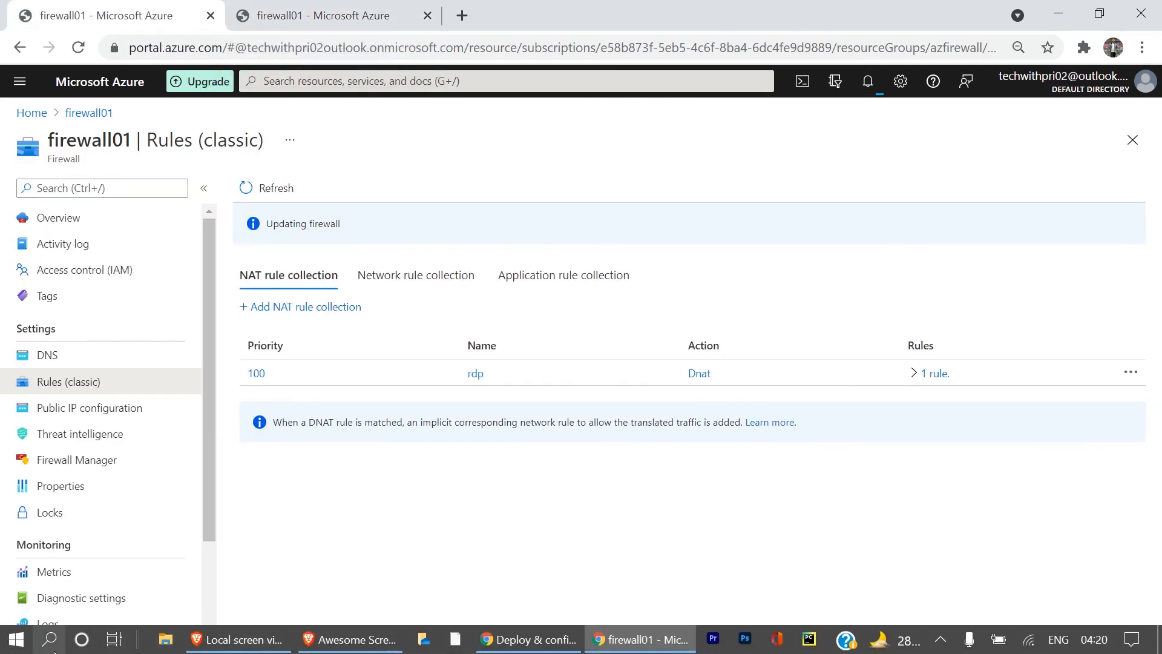
pyautogui.click(51, 645)
# Step: Launch Remote Desktop Connection and paste in the computer address to connect to
pyautogui.write('remo')
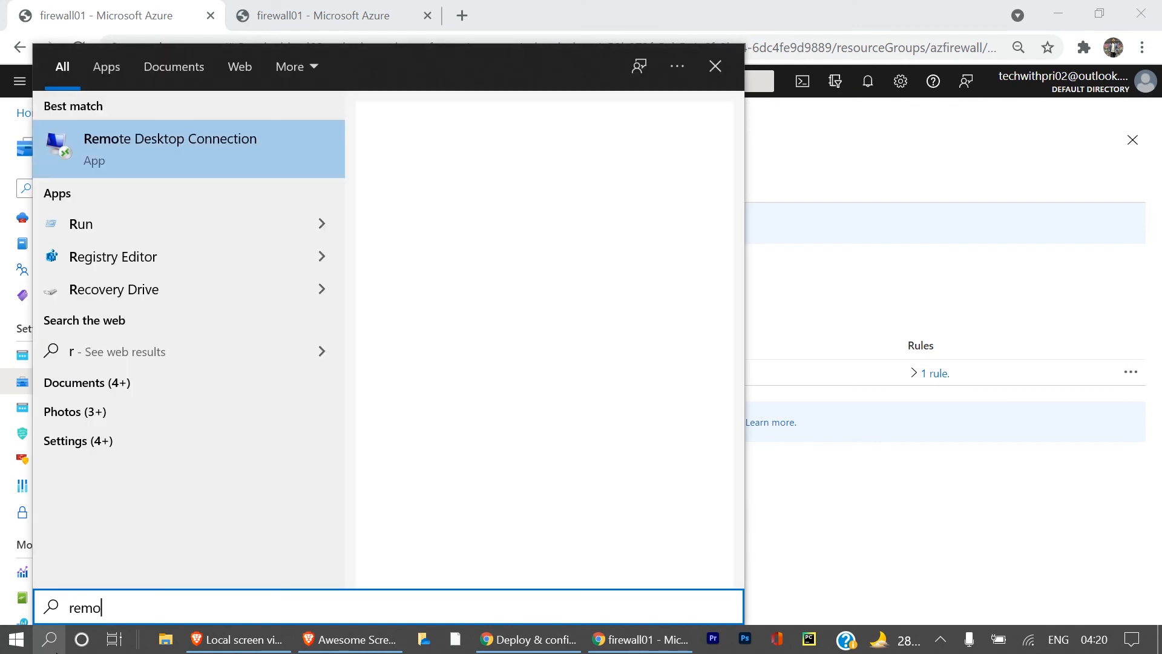
pyautogui.click(449, 283)
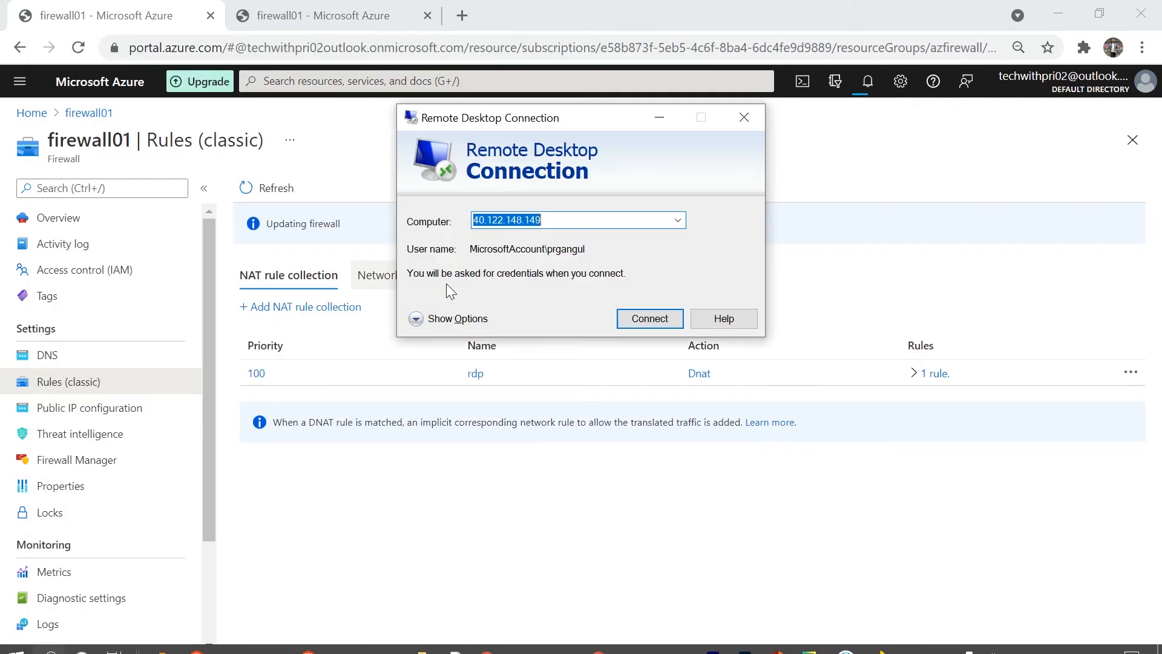
pyautogui.hotkey('ctrl', 'v')
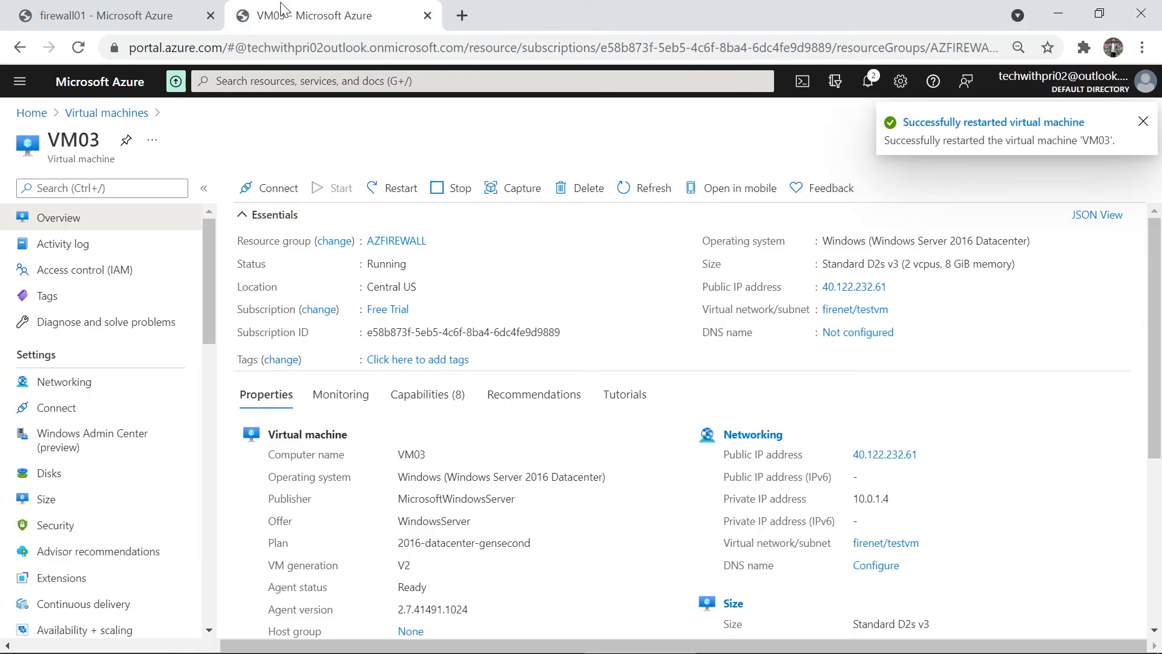
# Step: Confirm VM03 is running after its restart, then return to firewall01's NAT rules
pyautogui.click(1143, 121)
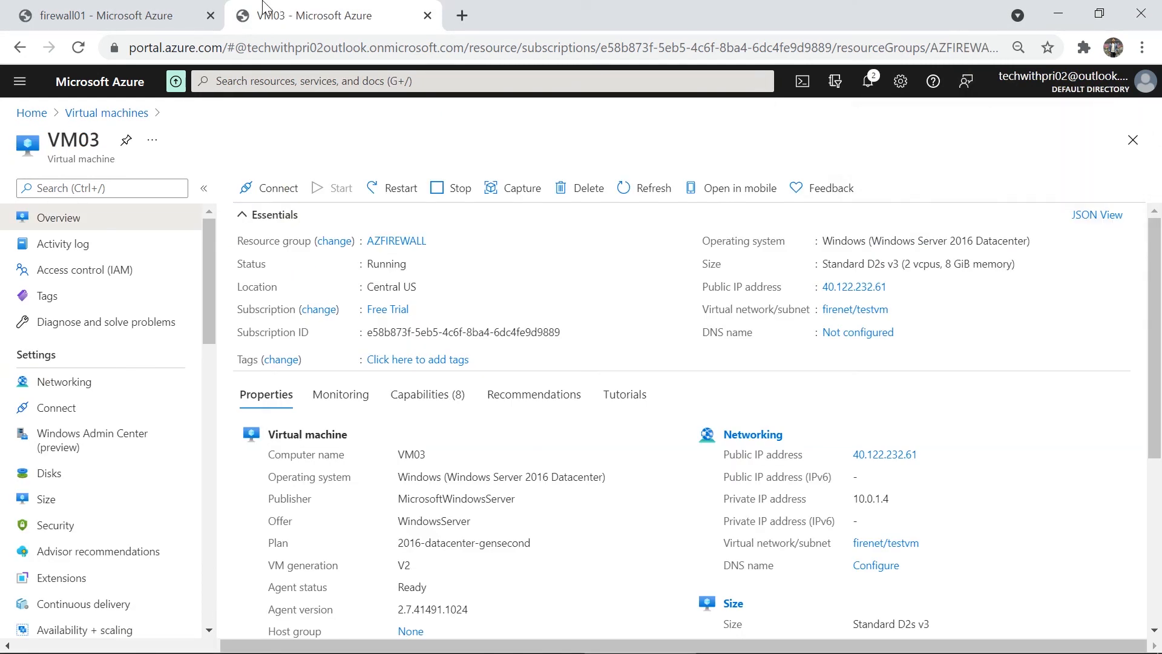
pyautogui.click(181, 8)
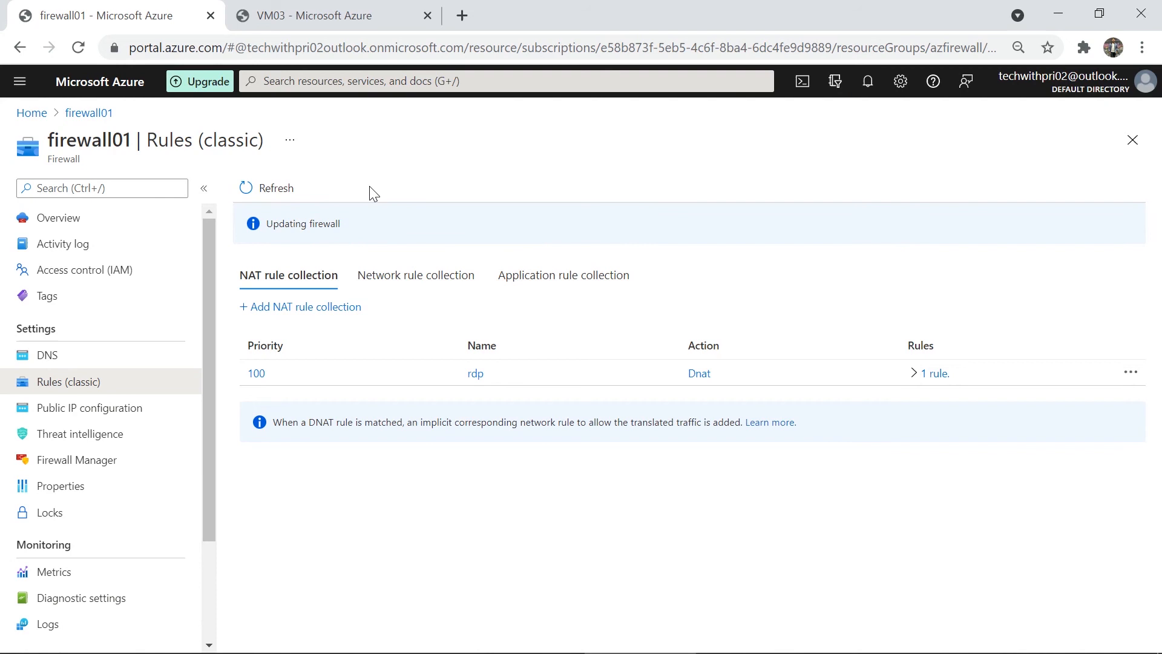
pyautogui.click(297, 12)
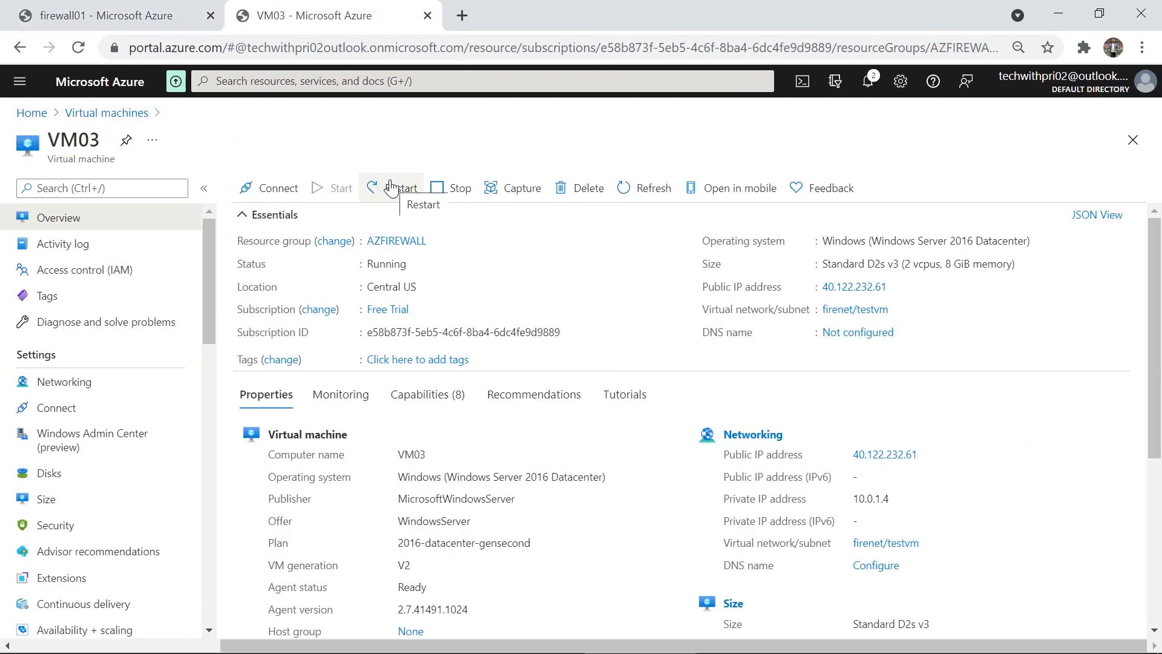
pyautogui.click(152, 13)
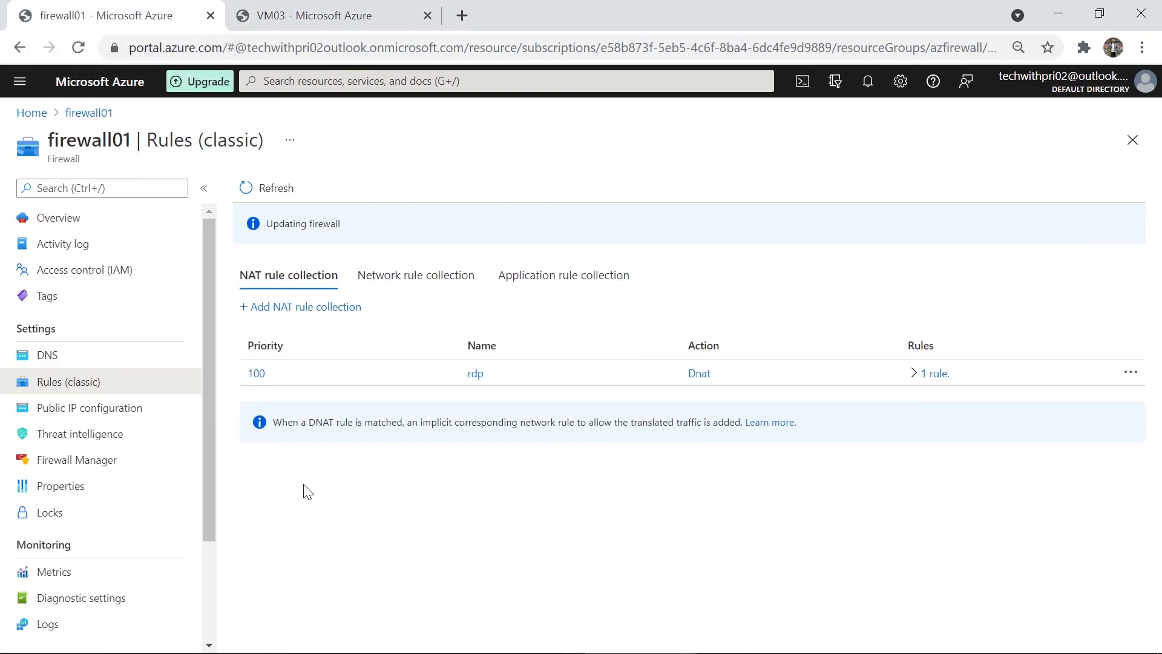
pyautogui.moveTo(308, 650)
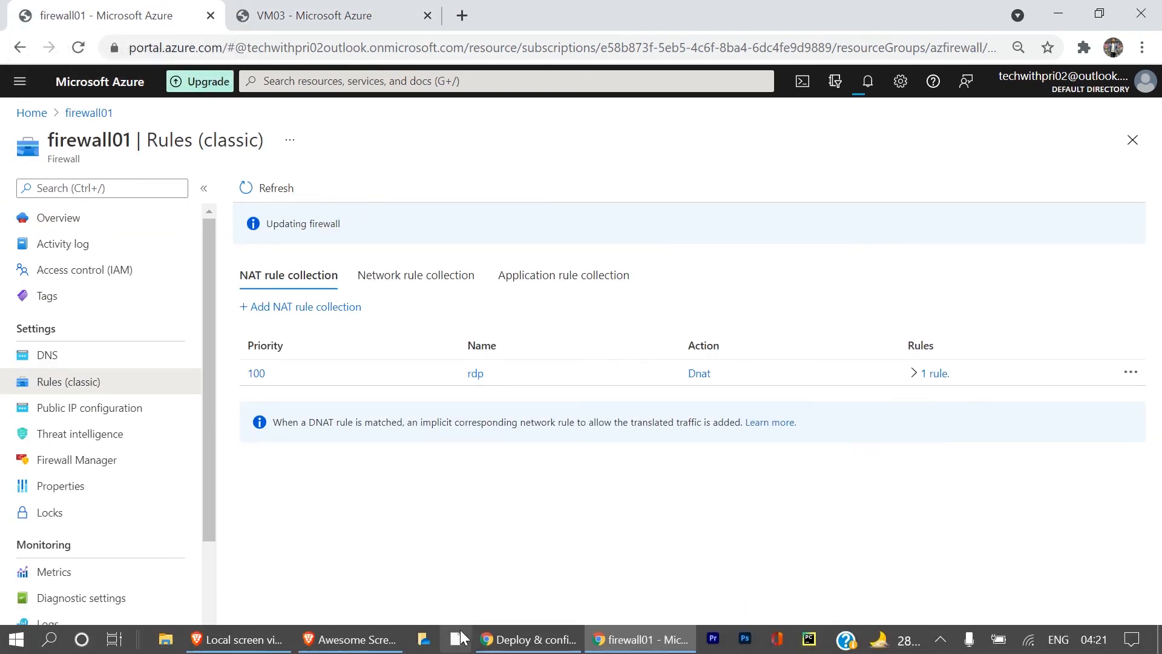
pyautogui.click(50, 646)
# Step: Launch Remote Desktop Connection and connect to the firewall's public IP 104.208.35.114
pyautogui.write('rem')
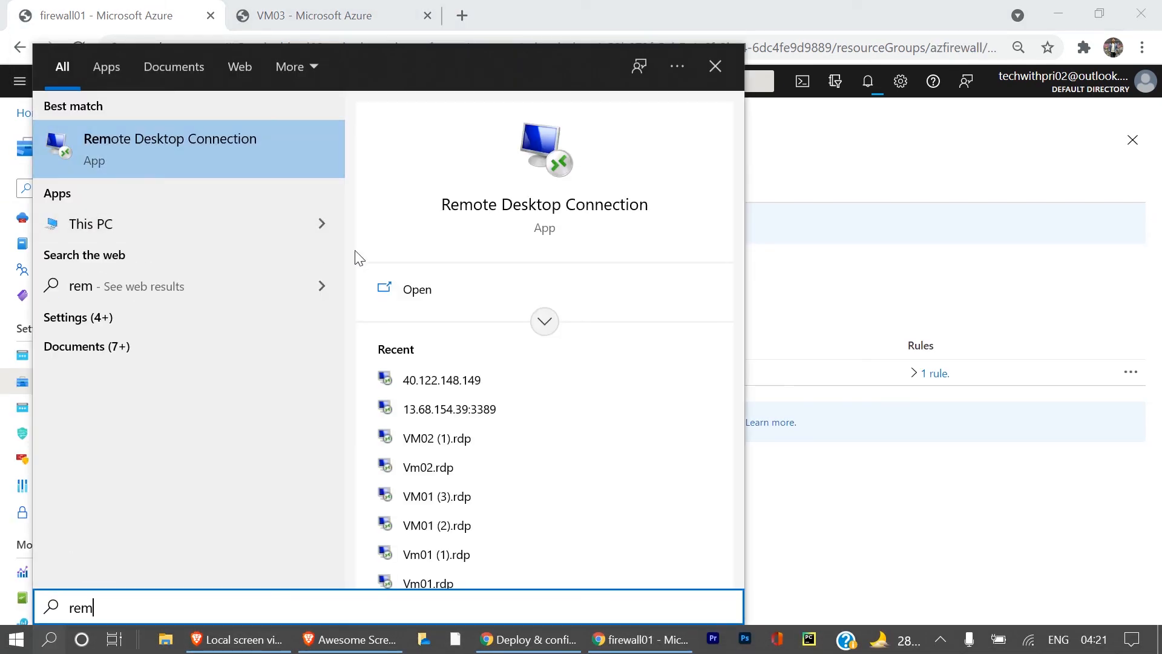
pyautogui.press('Return')
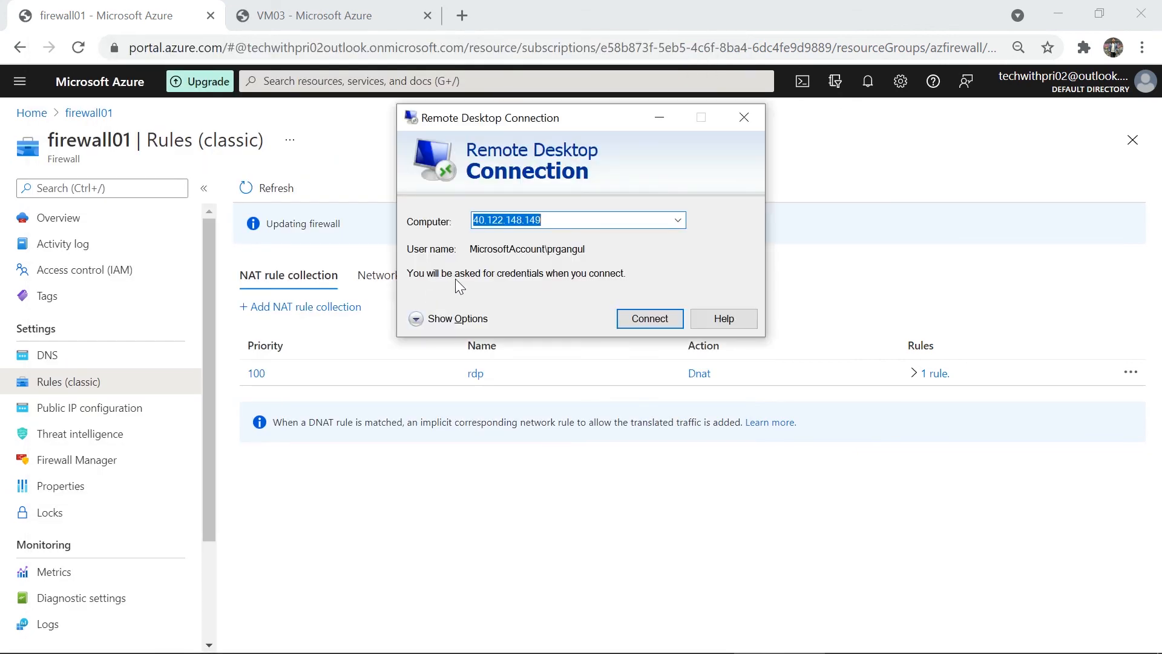
pyautogui.write('104.208.35.114')
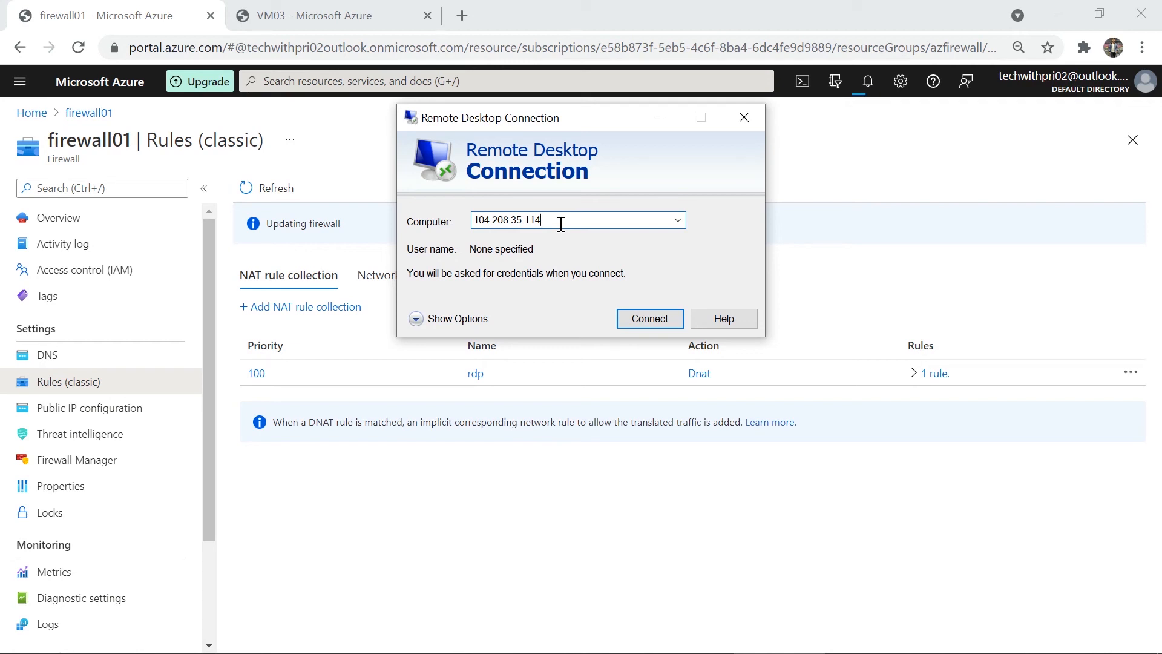
pyautogui.click(633, 319)
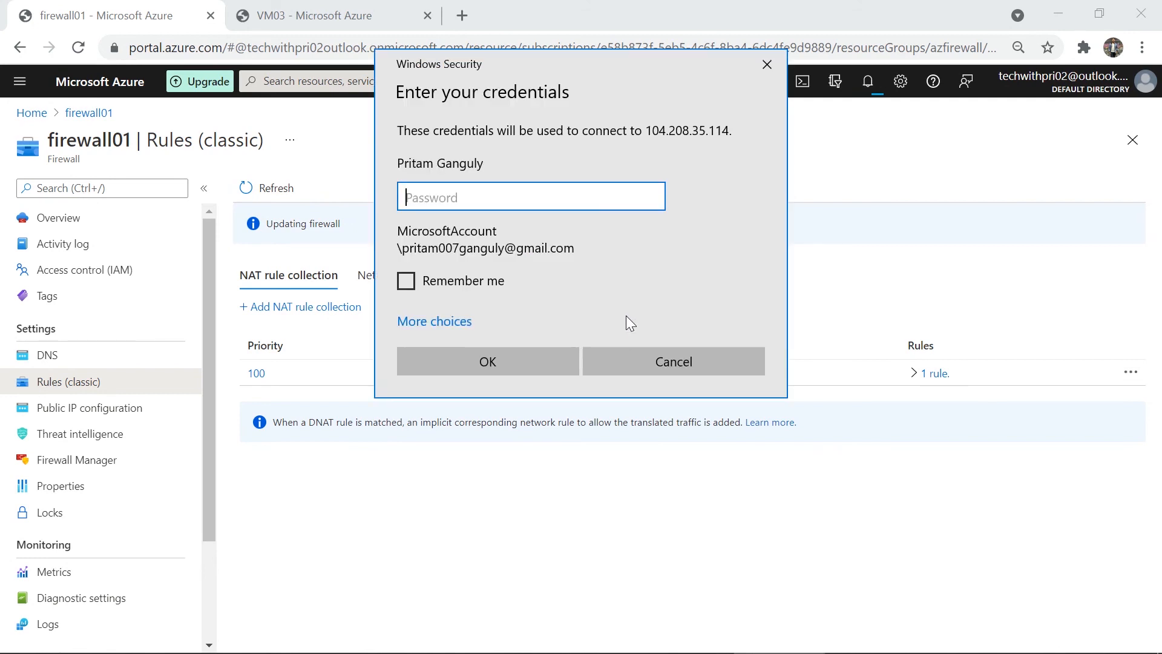
# Step: Sign in with a different account using the VM's local username and password
pyautogui.click(452, 322)
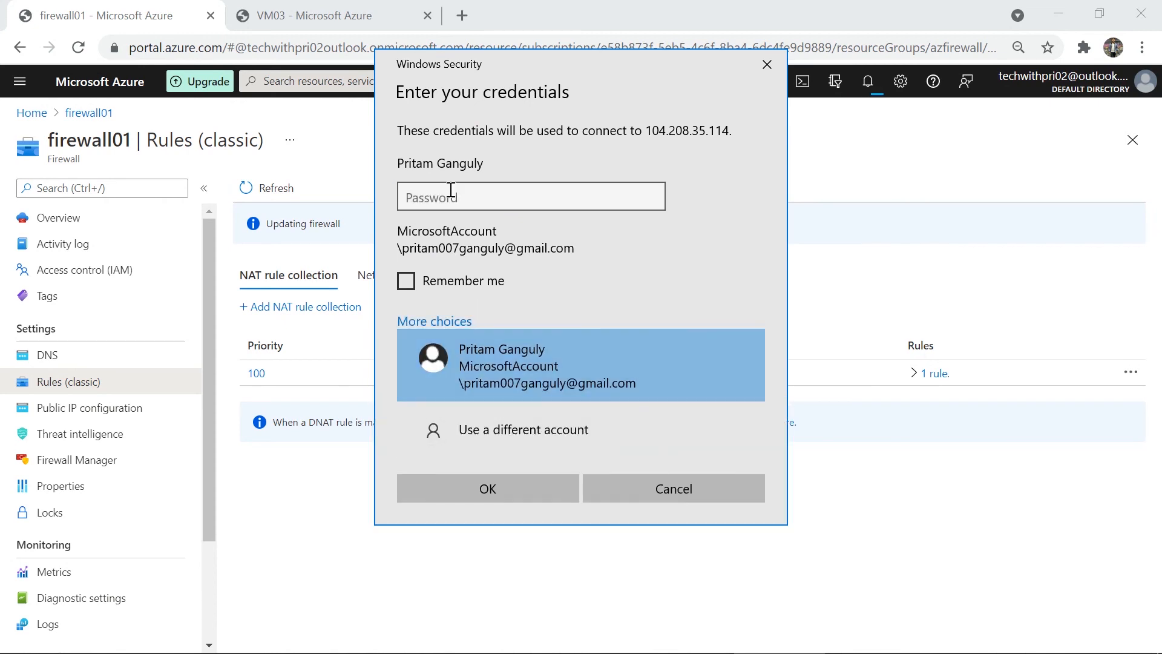
pyautogui.click(454, 191)
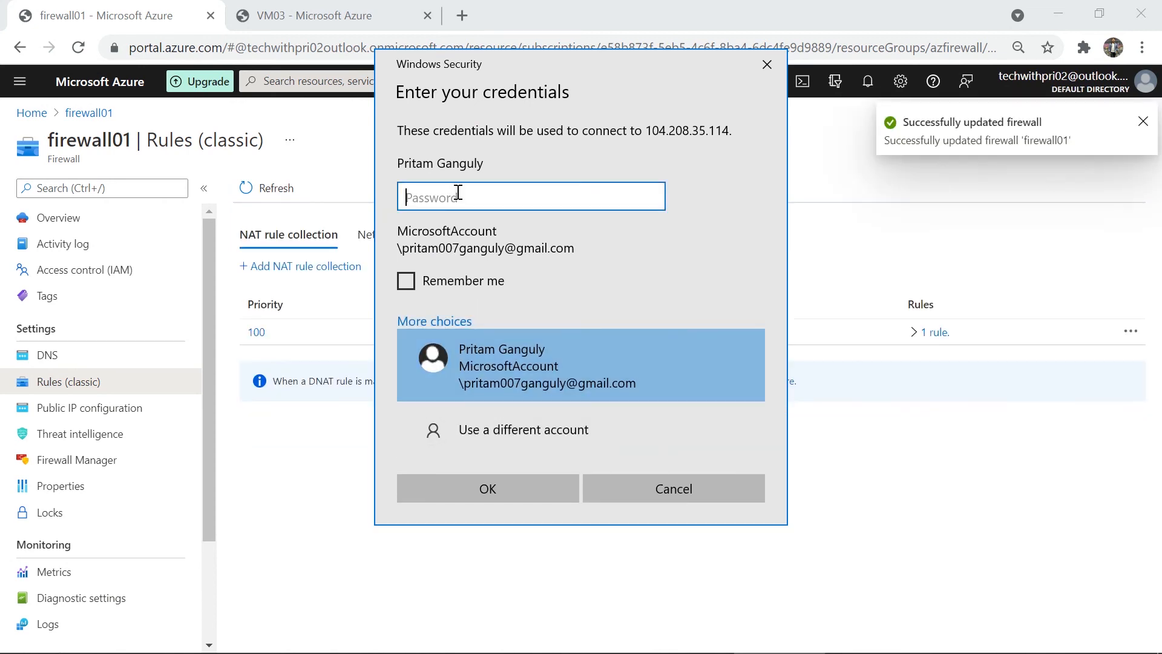
pyautogui.click(441, 428)
pyautogui.write('prgangul')
pyautogui.press('Tab')
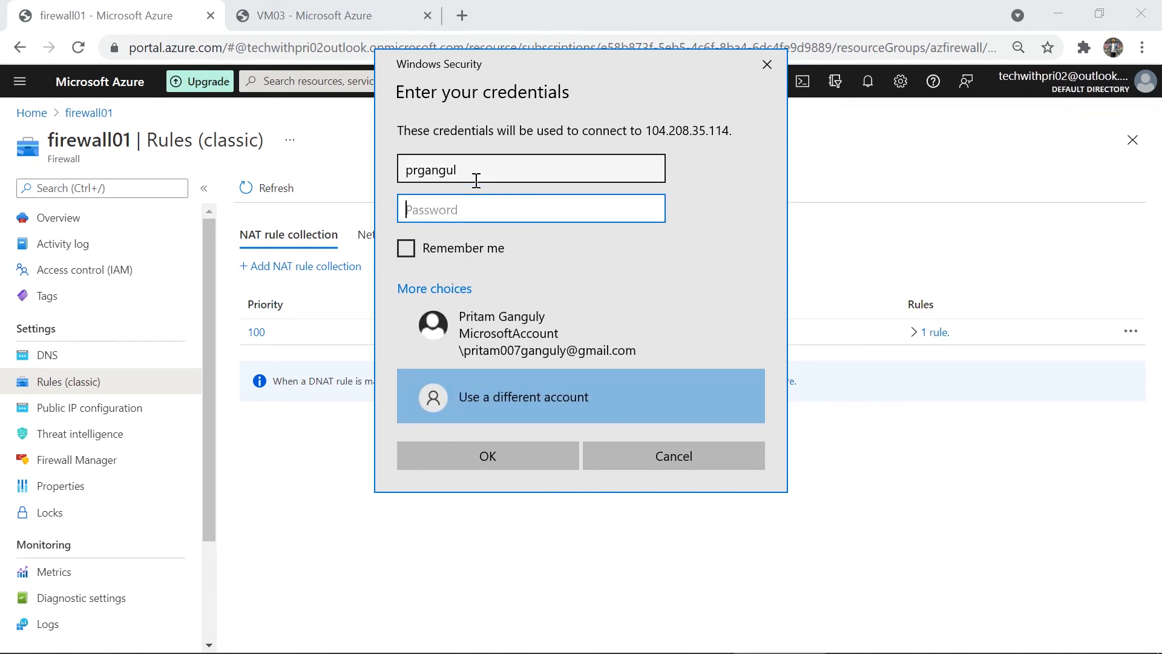
pyautogui.write('••••••••••••••')
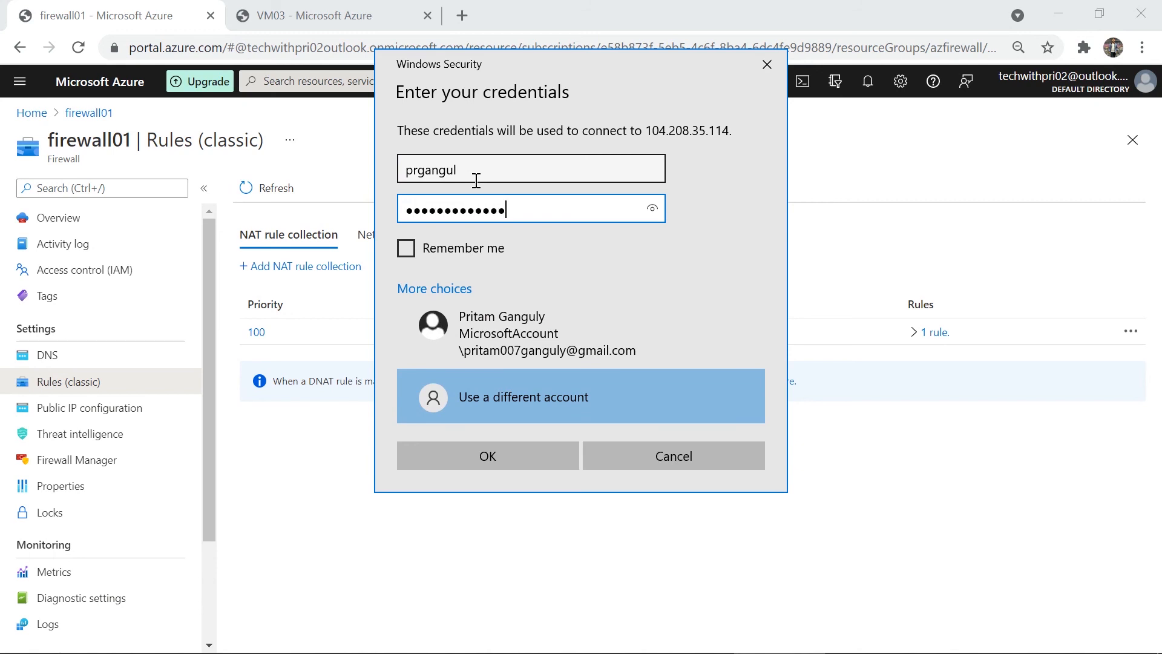
pyautogui.press('Return')
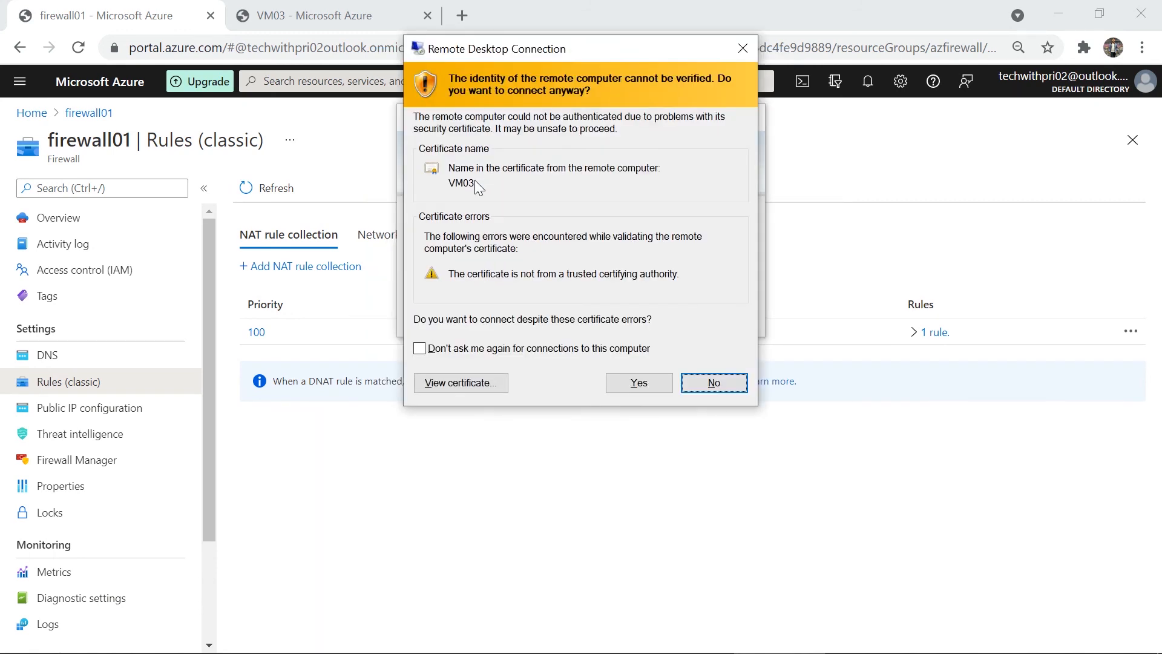
# Step: Accept the VM03 certificate, decline network discovery, and close Server Manager to reach the desktop
pyautogui.click(639, 383)
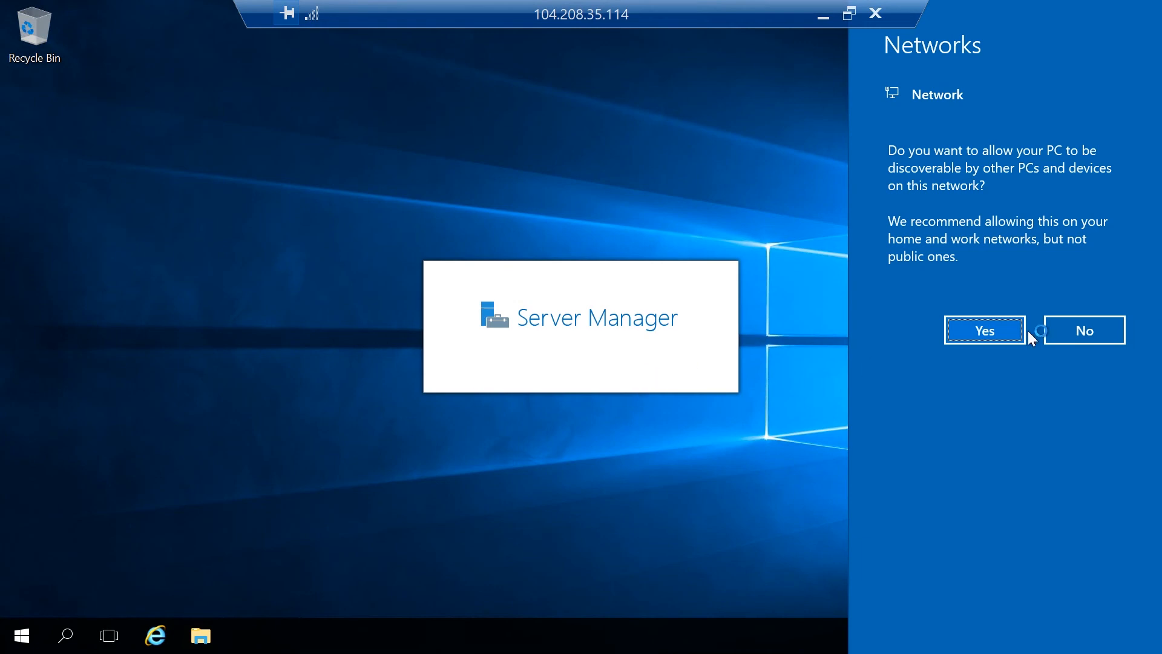
pyautogui.click(1114, 325)
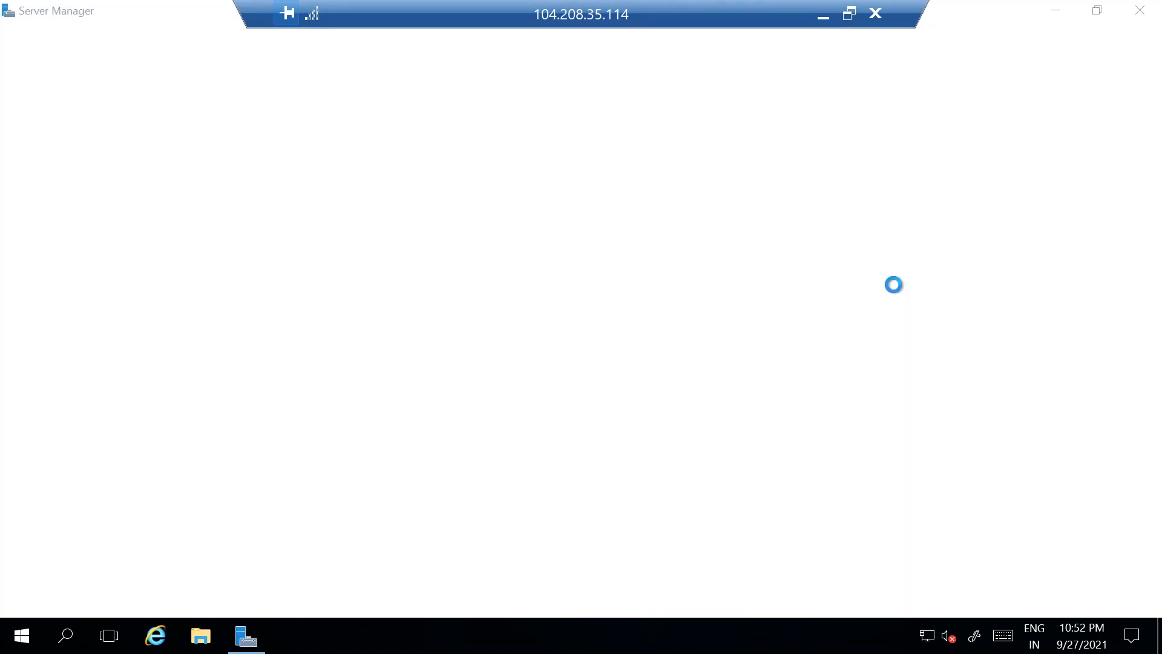
pyautogui.click(1139, 11)
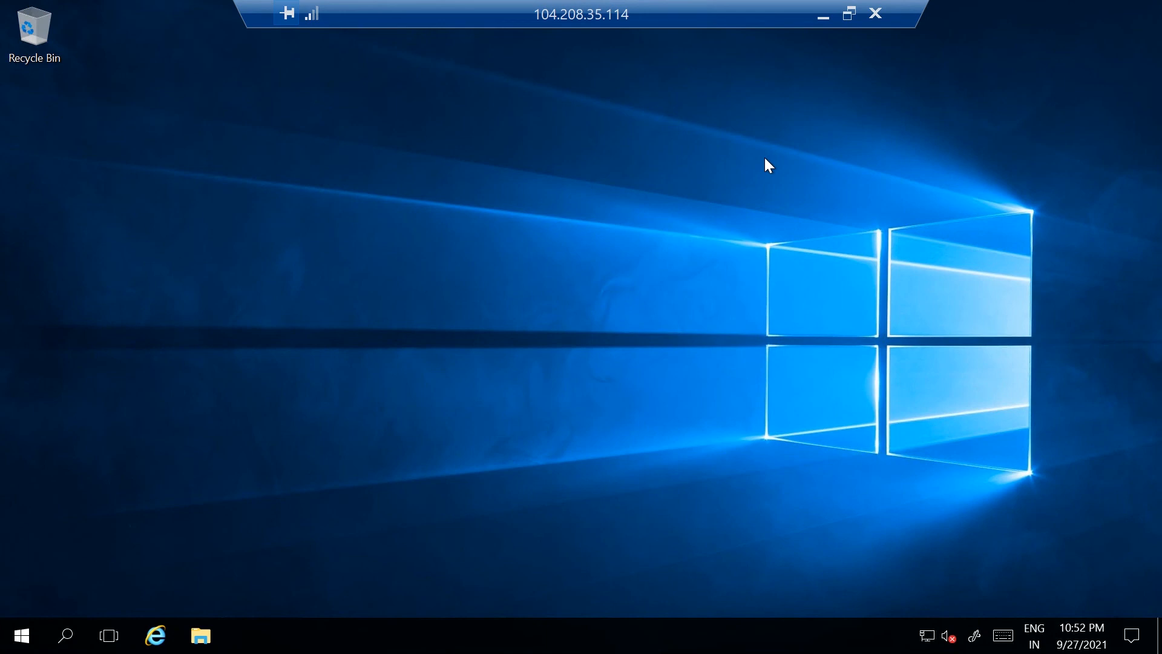
# Step: Start Internet Explorer with recommended settings, maximize it, and browse to youtube.com
pyautogui.click(161, 639)
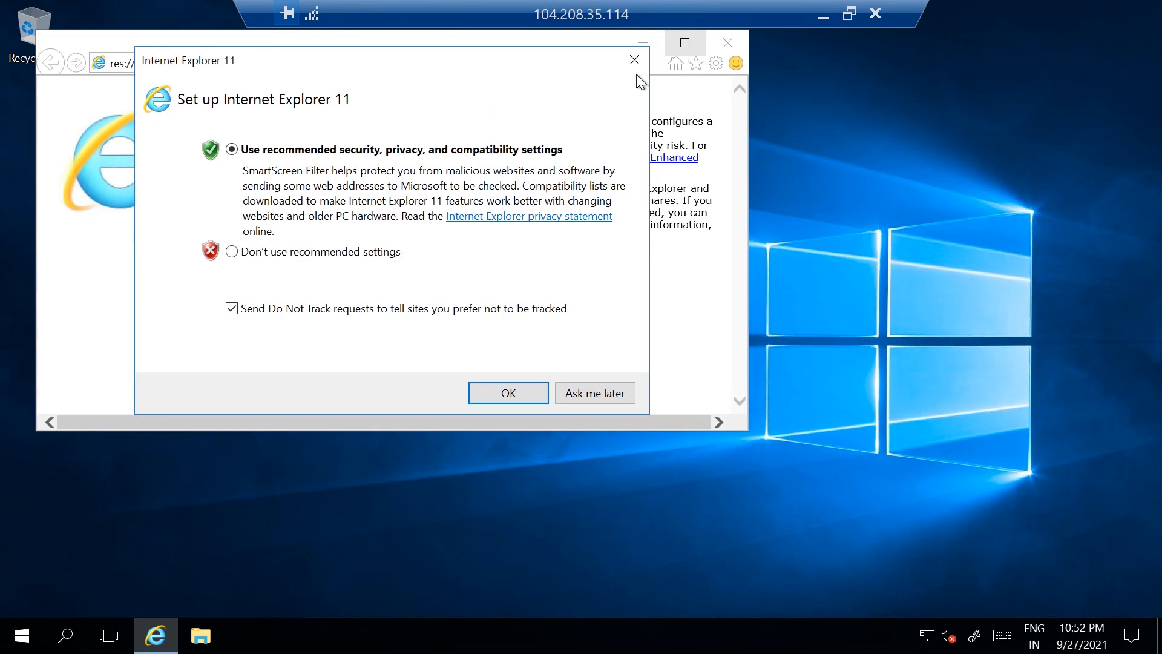
pyautogui.click(492, 396)
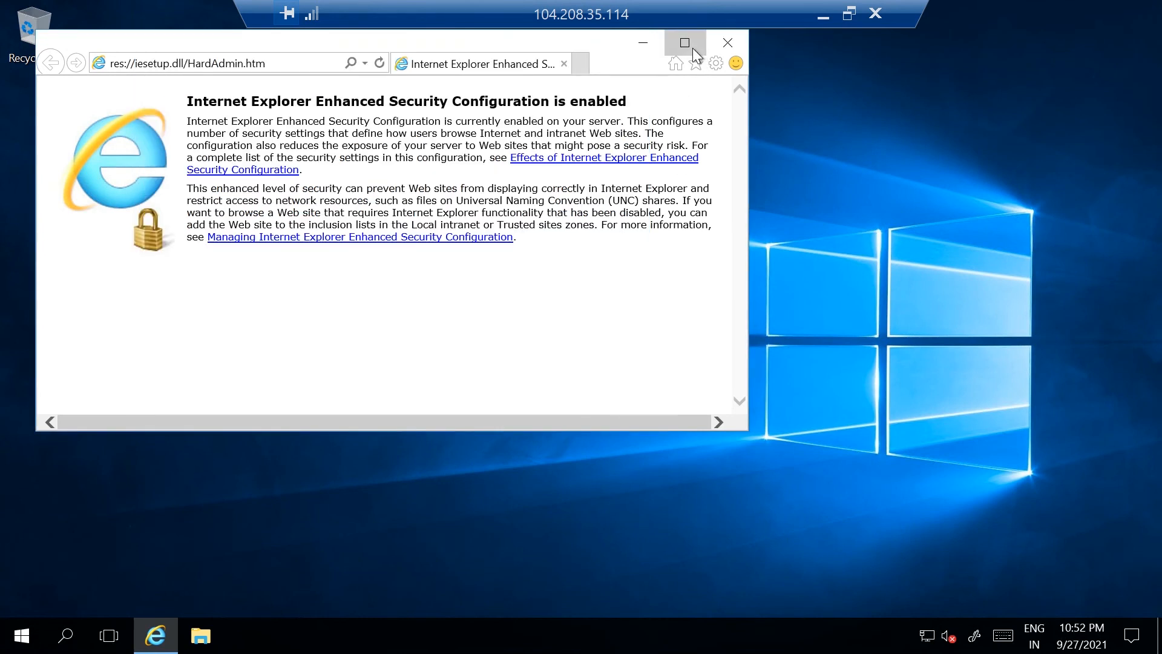
pyautogui.click(684, 43)
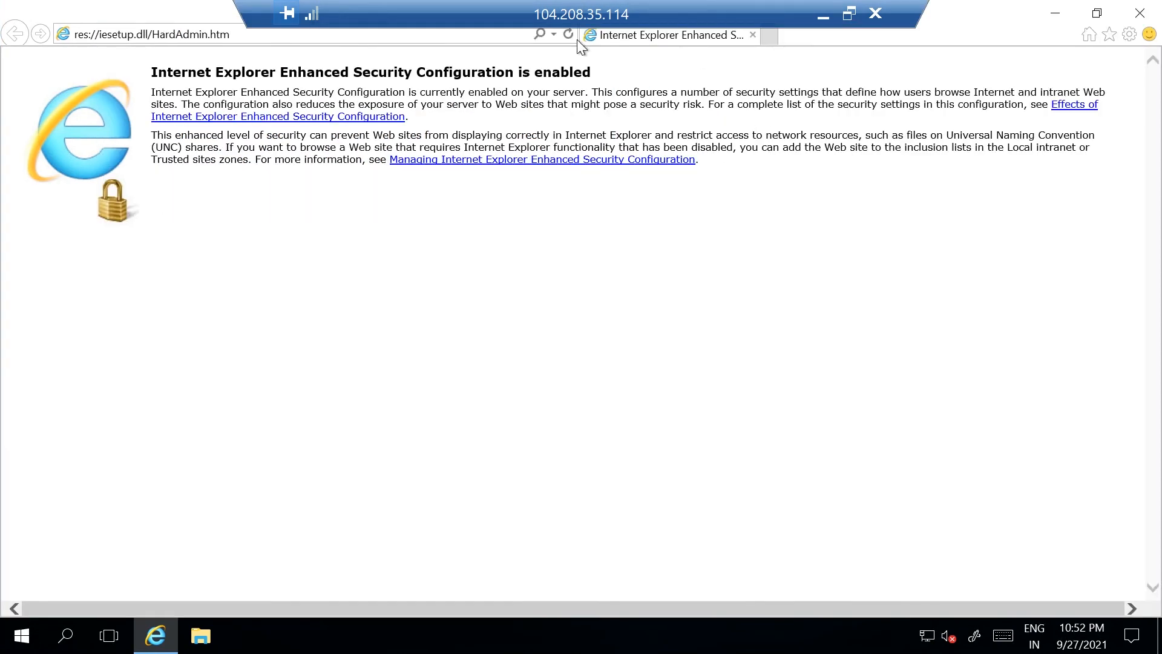
pyautogui.click(329, 38)
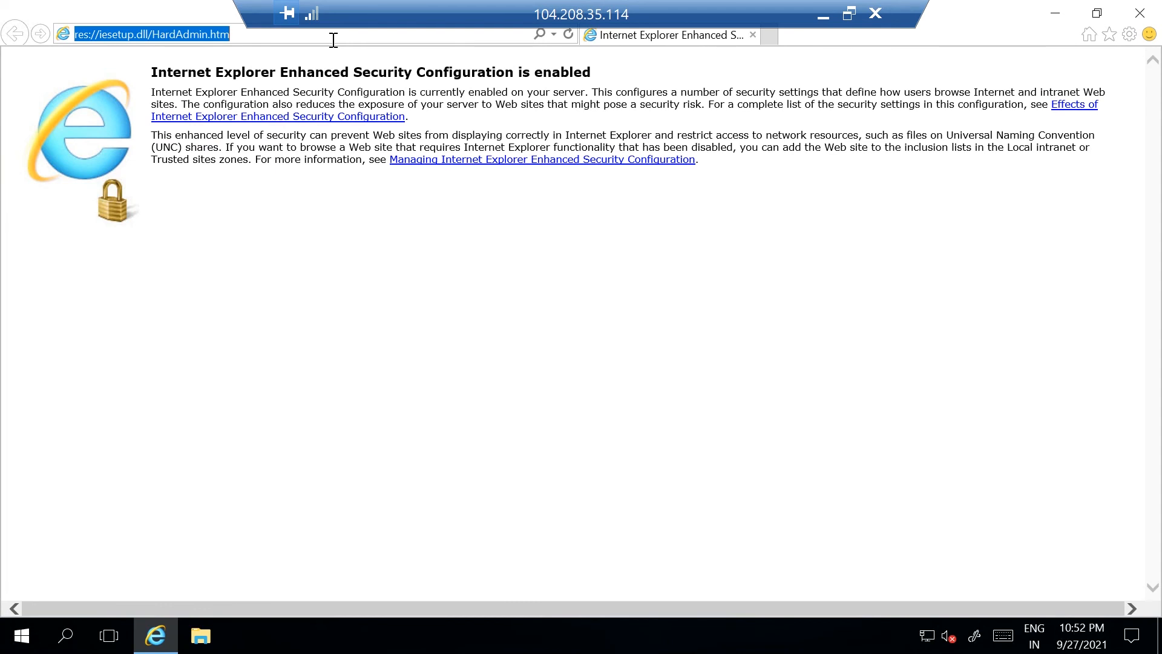
pyautogui.write('youtube')
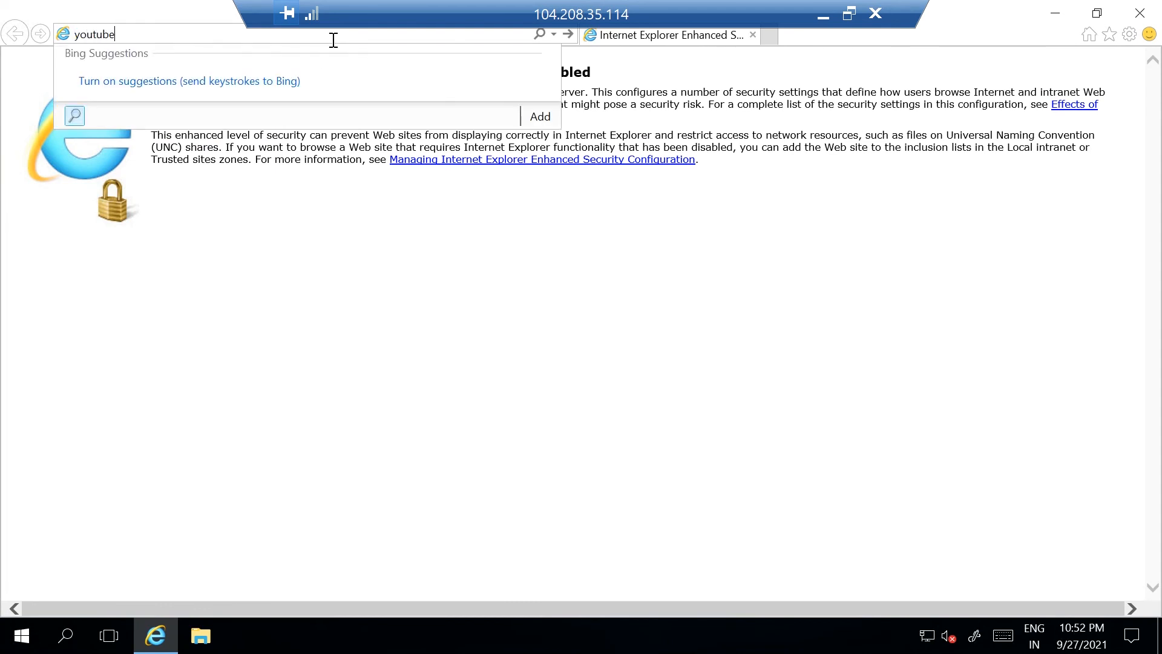
pyautogui.write('.com')
pyautogui.press('Return')
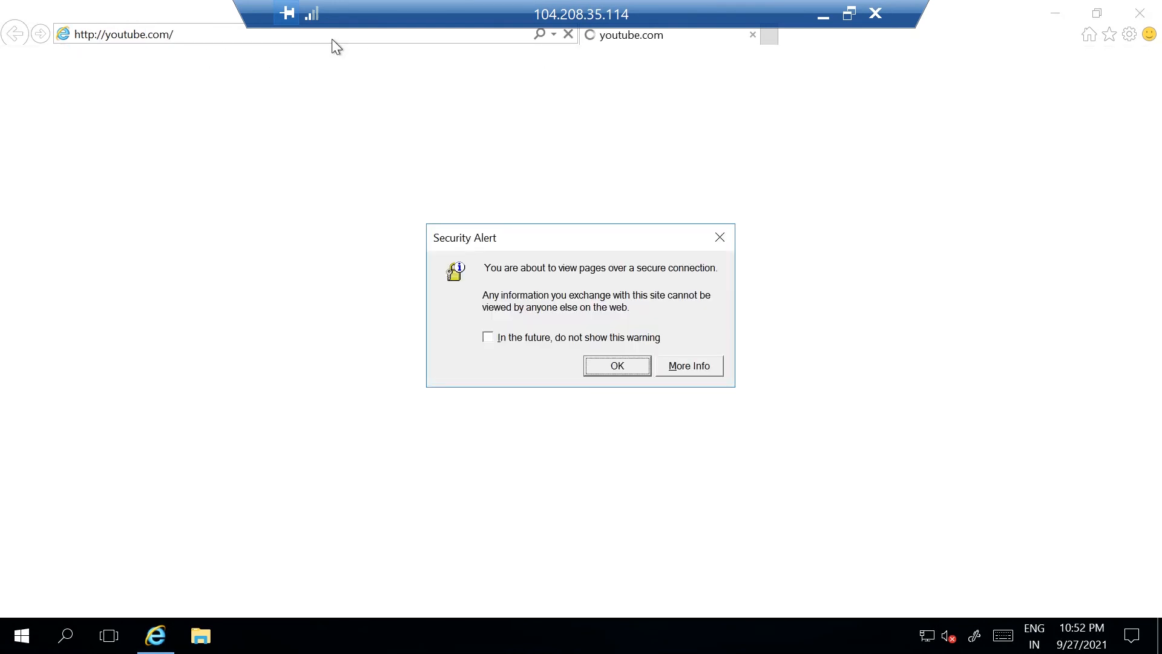
pyautogui.click(594, 363)
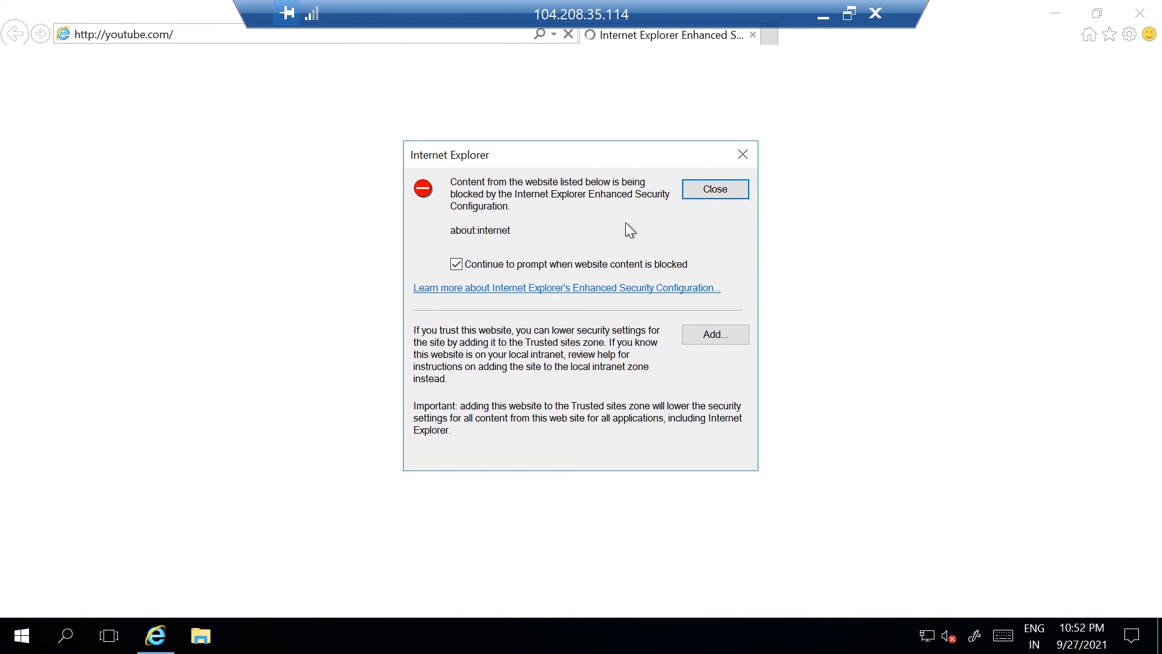
# Step: Add about:internet to the Trusted sites list
pyautogui.click(714, 337)
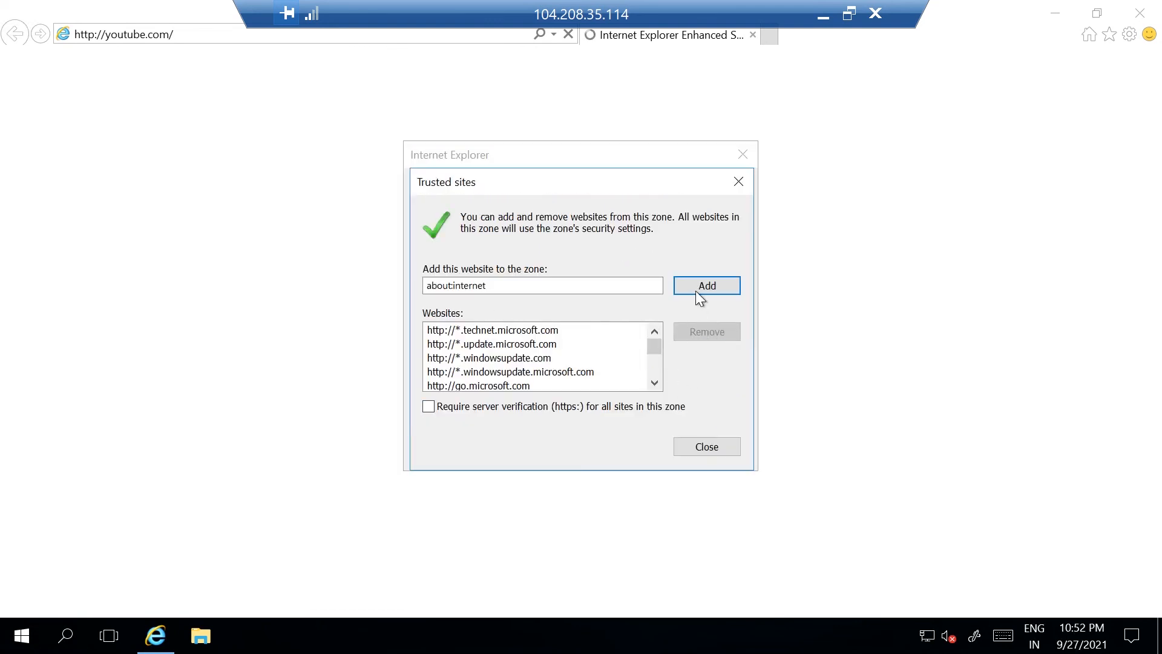
pyautogui.click(700, 297)
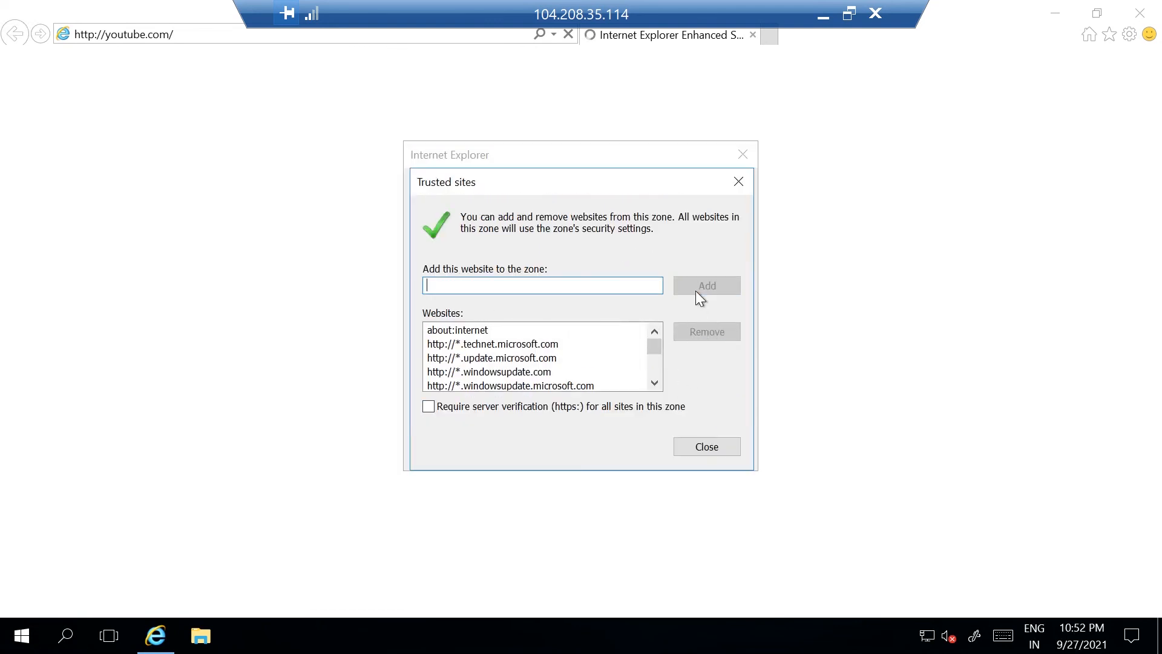
pyautogui.click(699, 446)
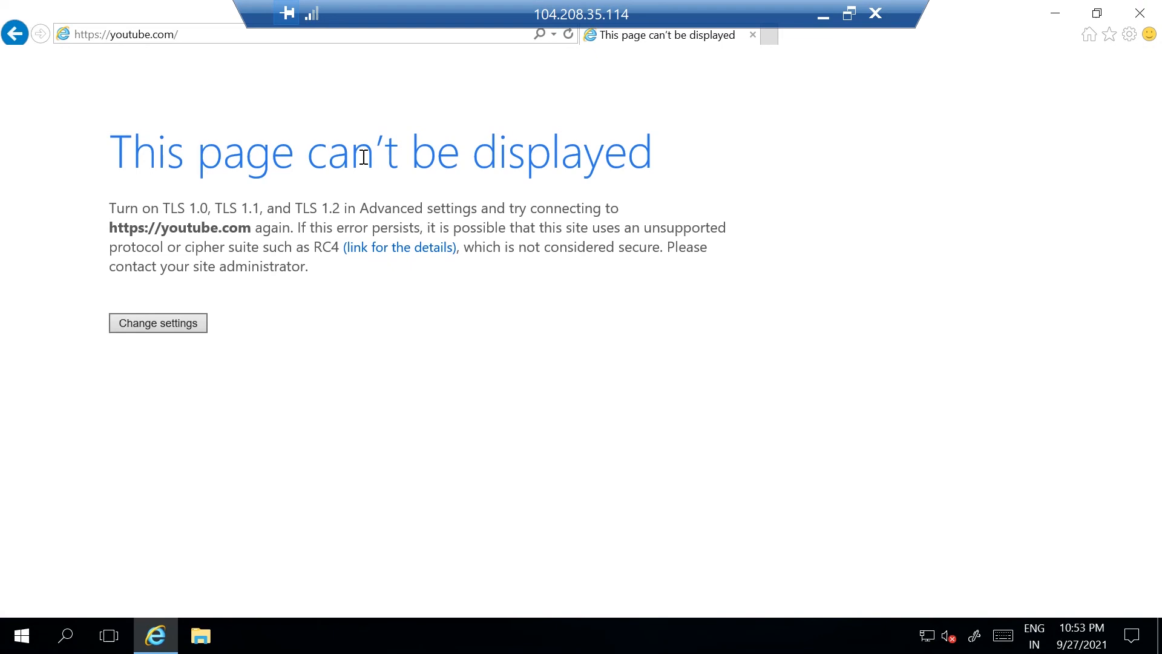
pyautogui.click(272, 40)
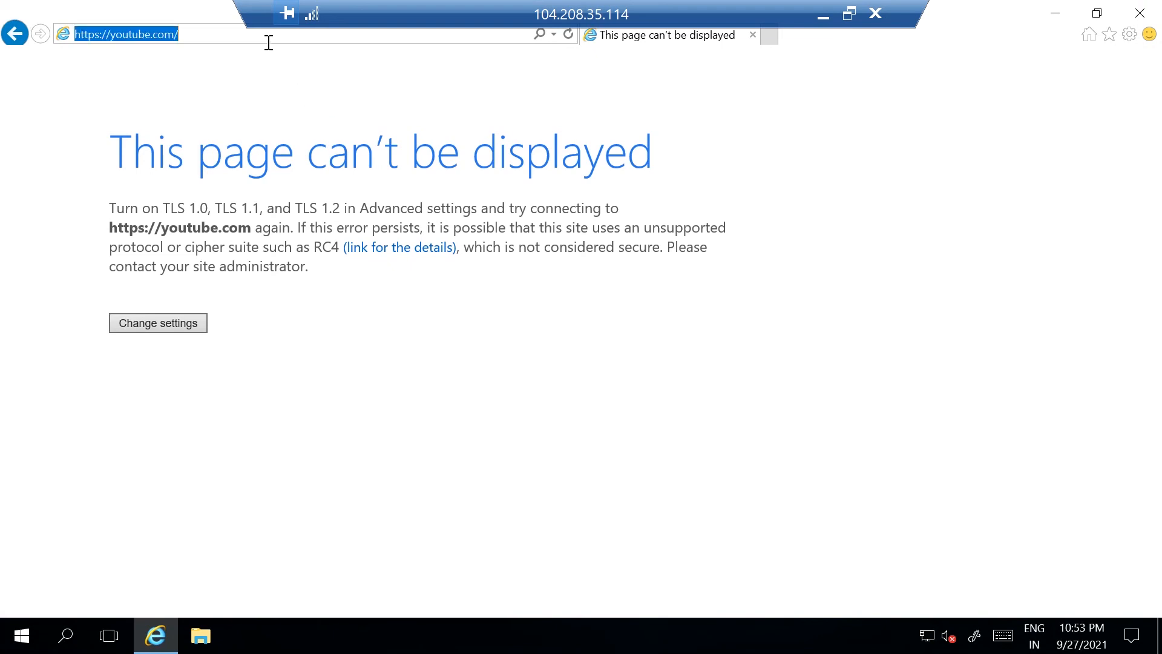
# Step: Browse to microsoft.com and confirm the security alert, revealing the firewall's Deny message
pyautogui.write('micro')
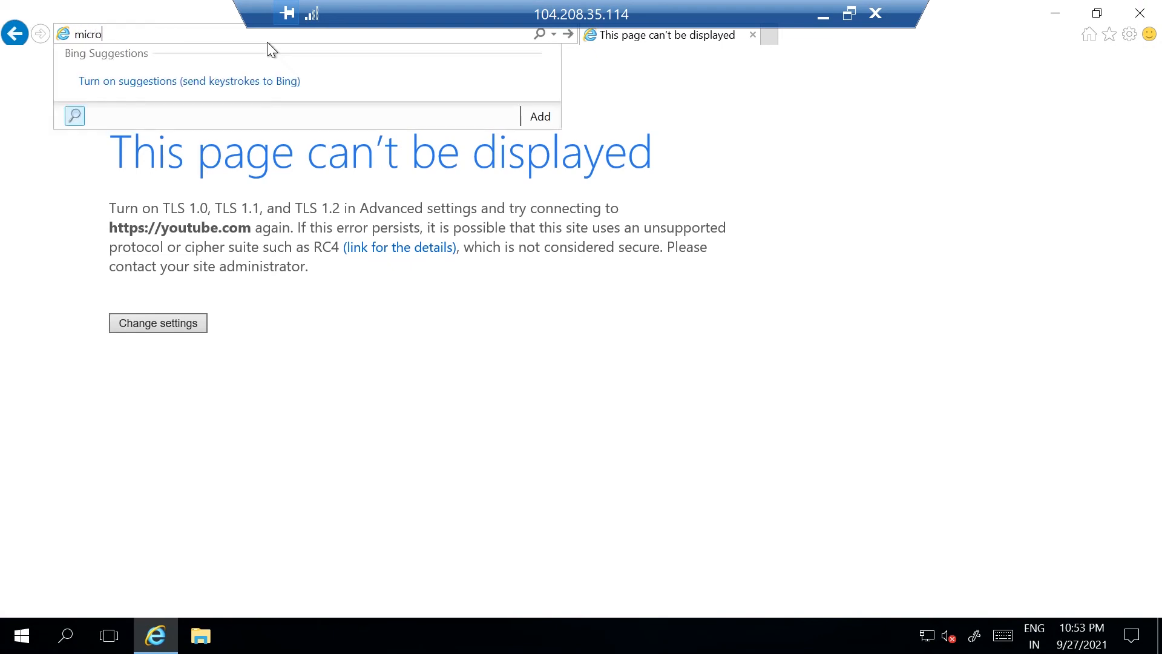
pyautogui.write('soft.com')
pyautogui.press('Return')
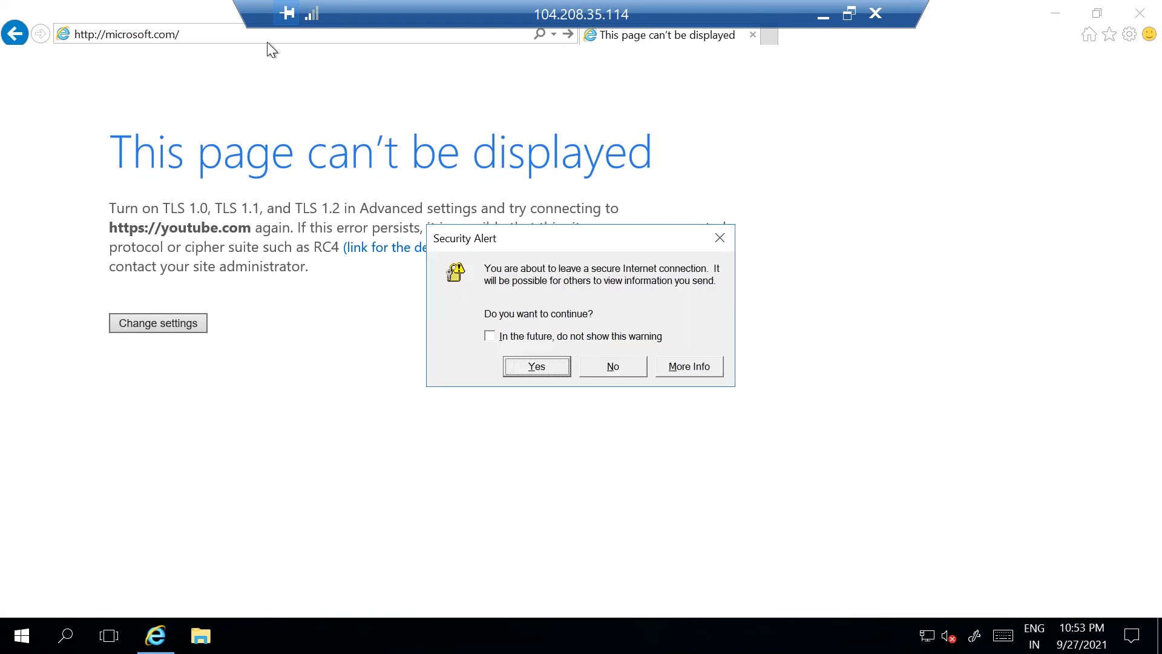
pyautogui.click(535, 365)
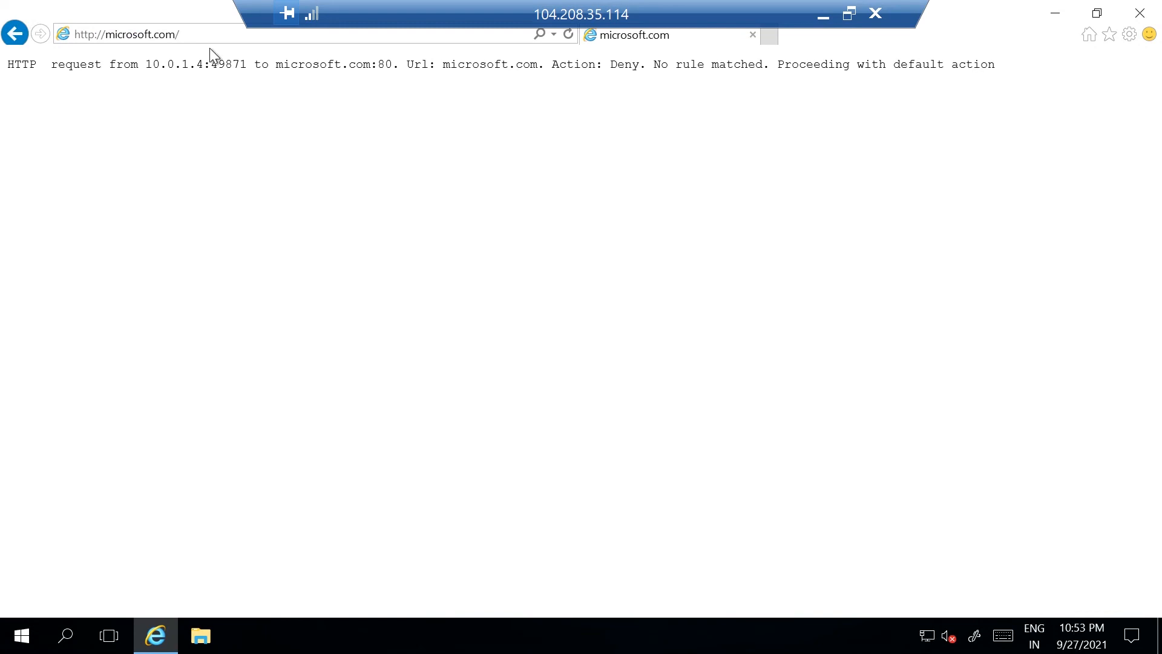
pyautogui.click(213, 32)
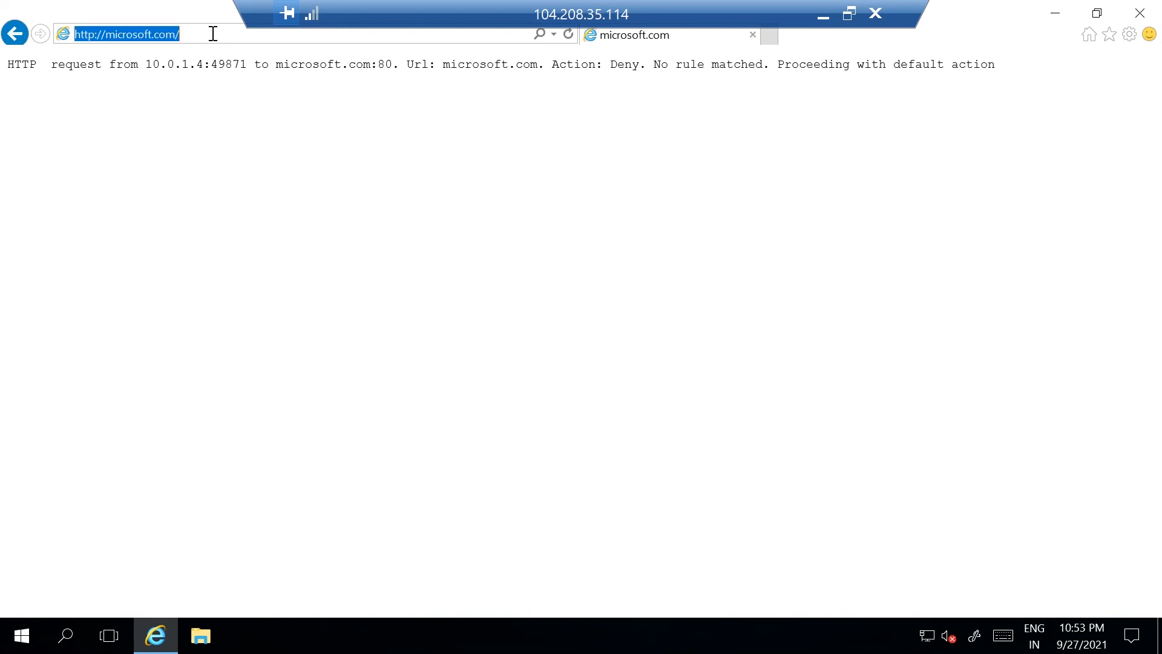
pyautogui.write('goog')
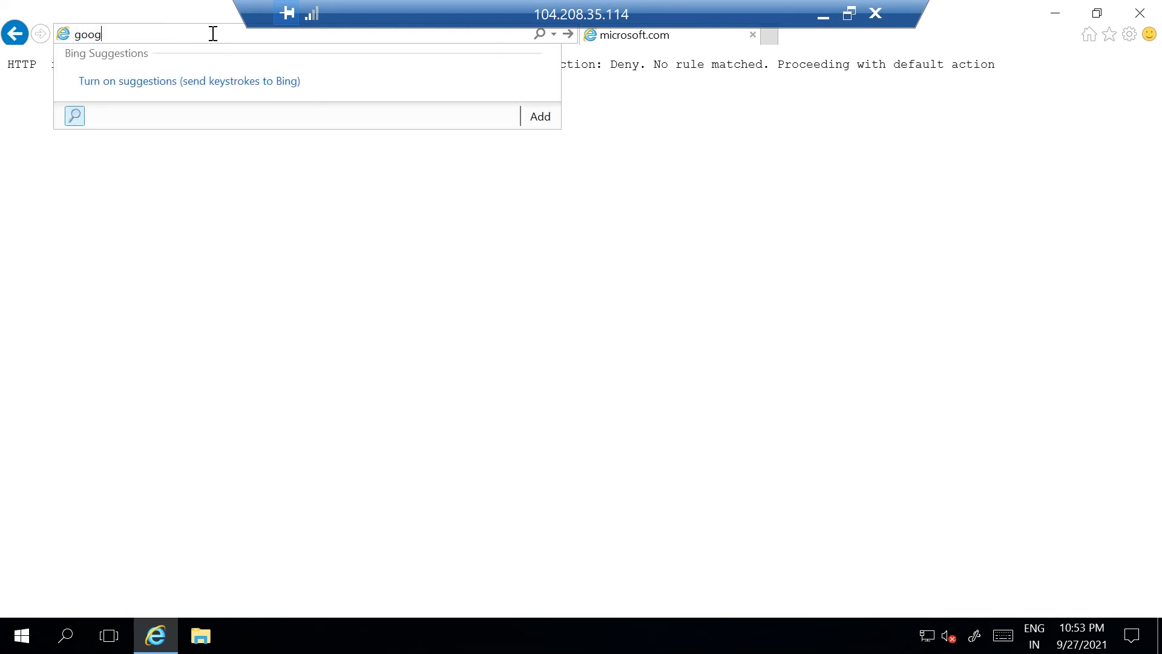
pyautogui.write('le.com')
pyautogui.press('Return')
pyautogui.click(209, 35)
pyautogui.write('www.')
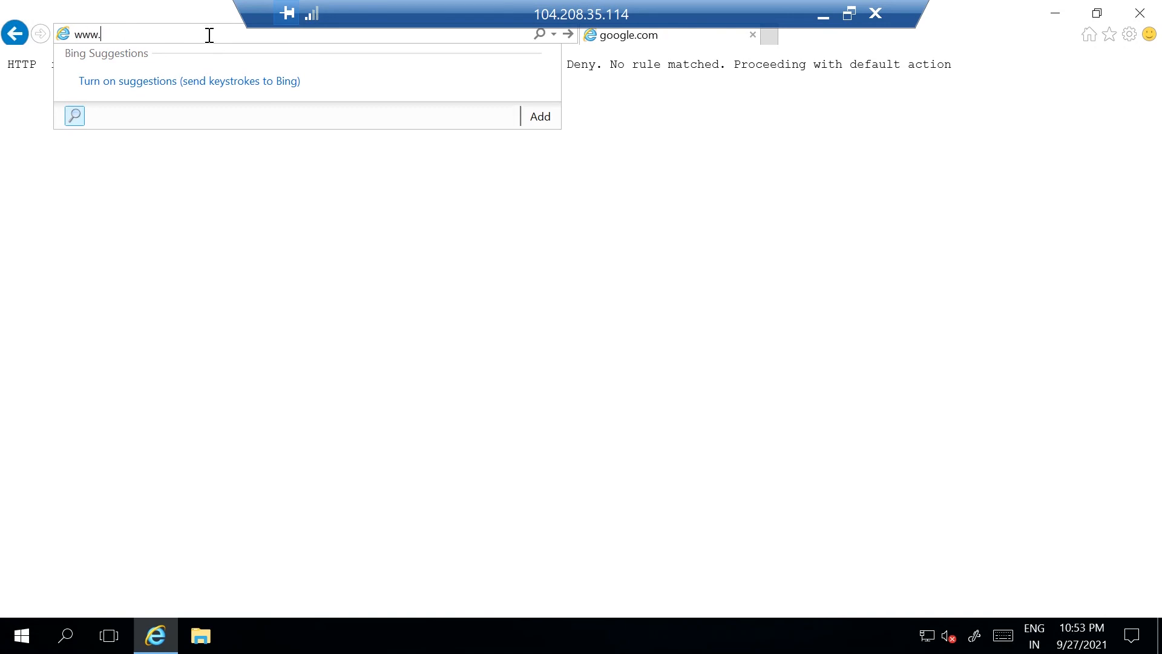
pyautogui.write('google.com')
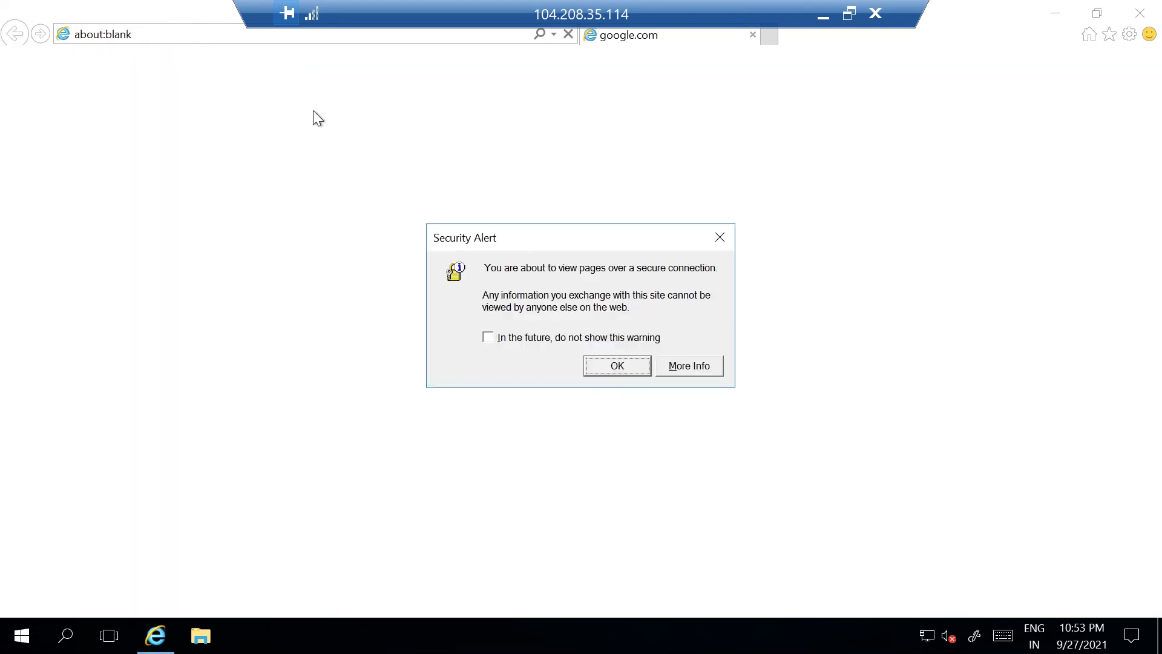
pyautogui.click(605, 361)
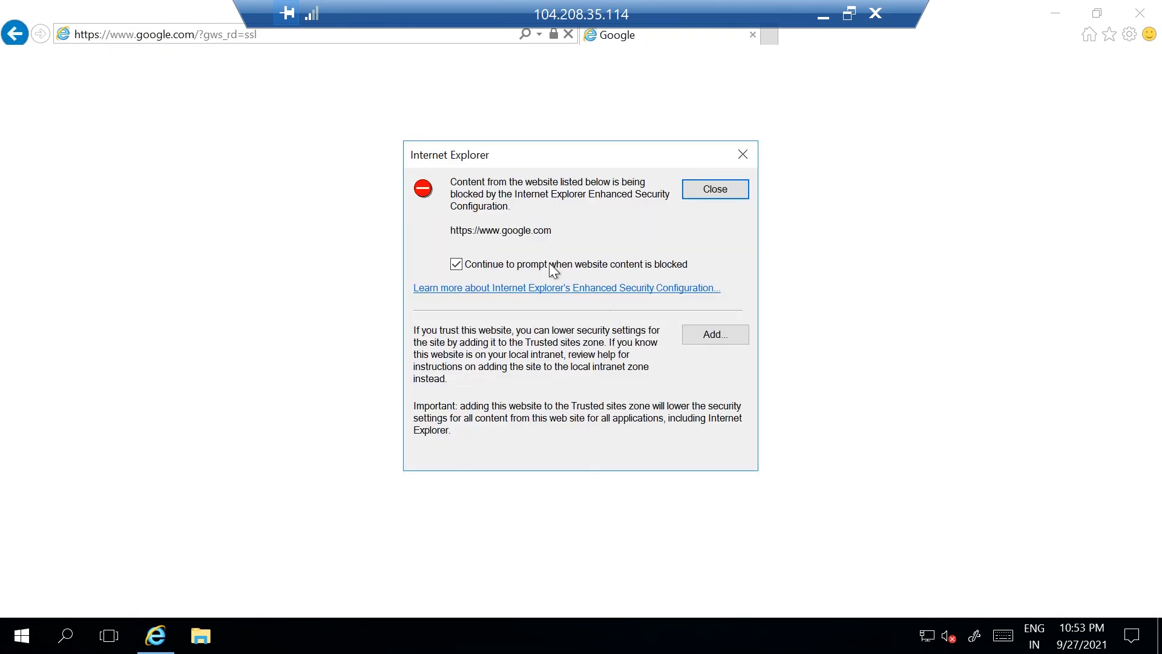
pyautogui.click(707, 337)
pyautogui.click(707, 287)
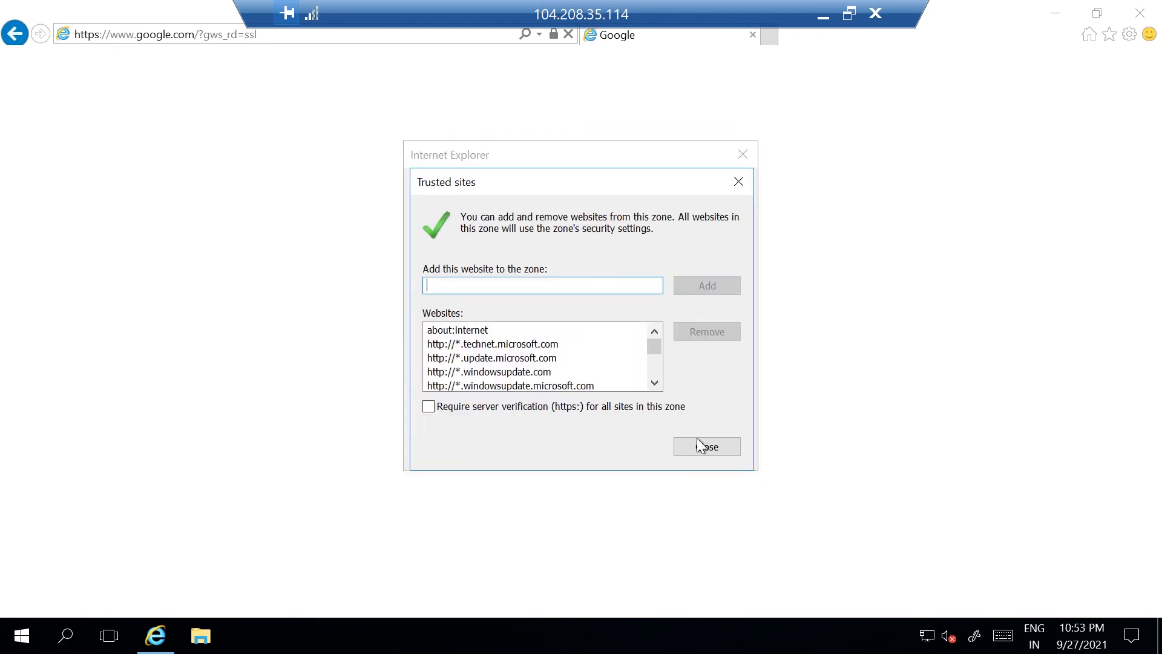
pyautogui.click(705, 447)
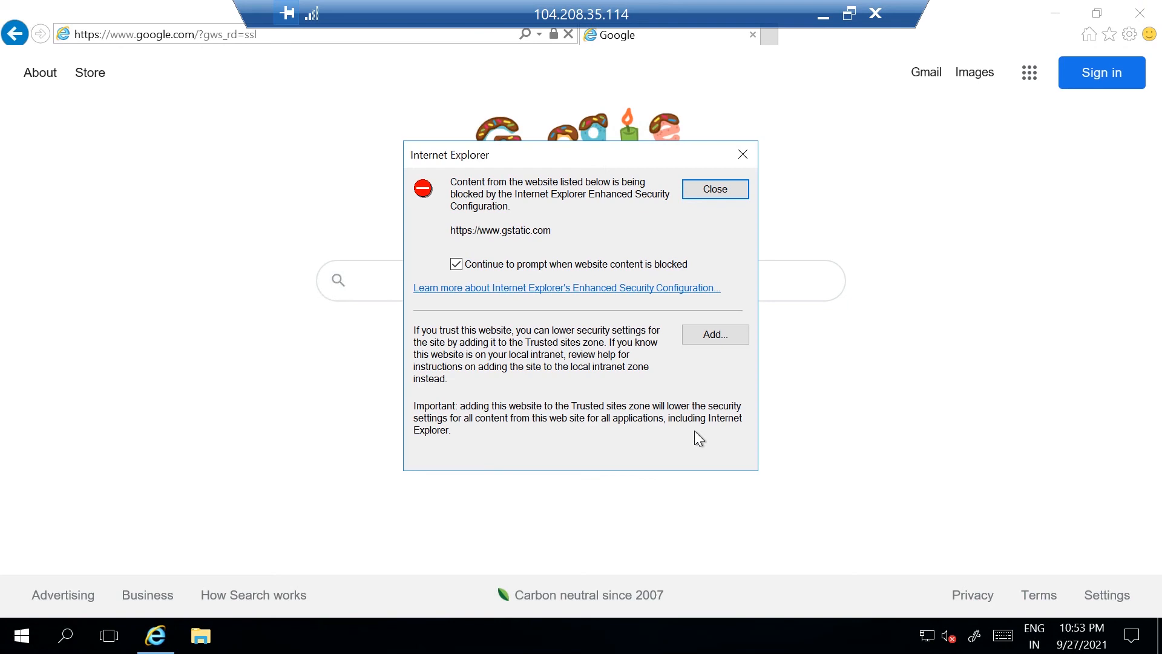
pyautogui.click(741, 159)
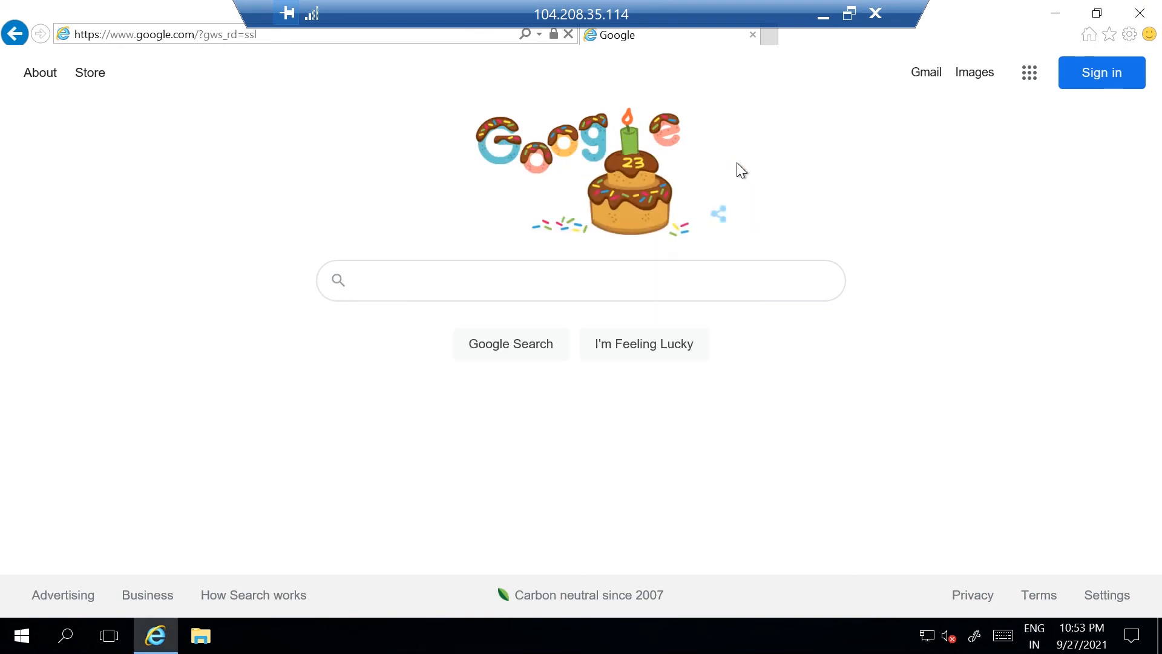